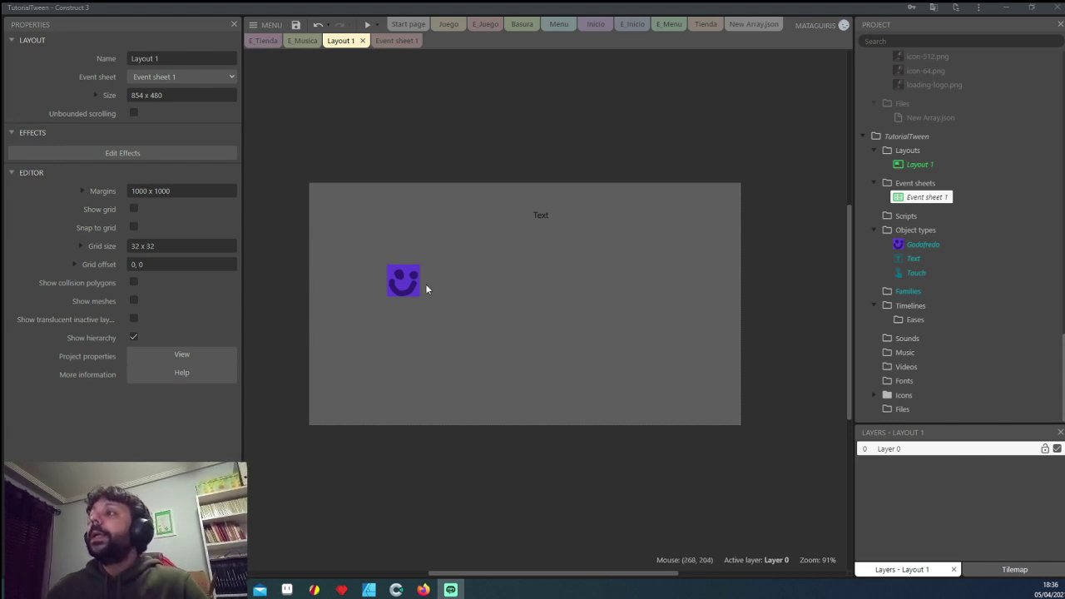
Step: Move the Text object to the top of Layout 1 and reposition Godofredo to 291, 166
drag(413, 281, 464, 292)
drag(548, 213, 507, 216)
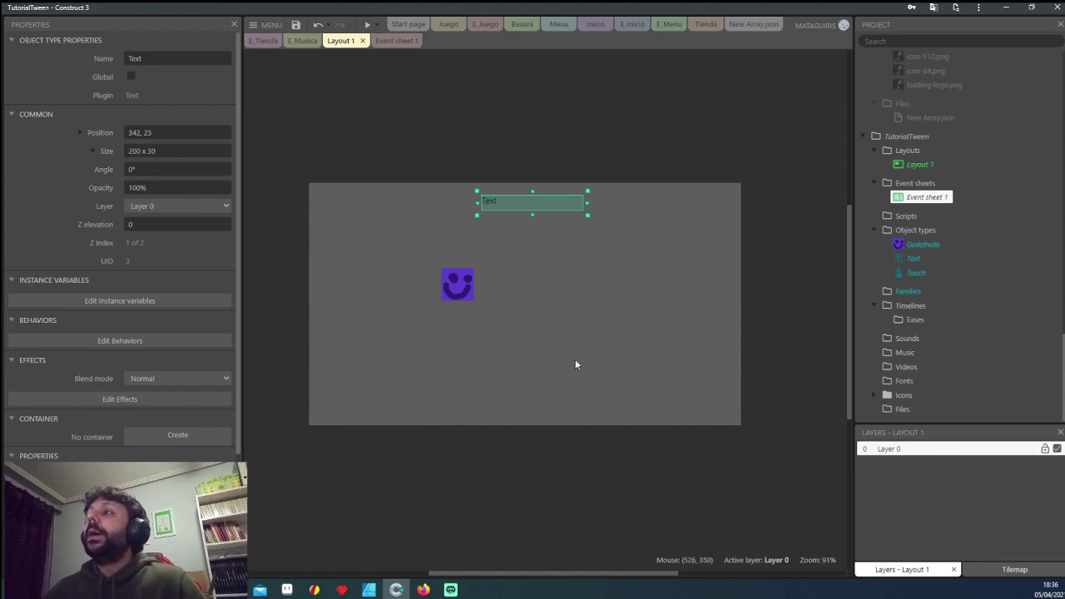
mouse_move(458, 284)
mouse_down()
mouse_move(473, 277)
mouse_move(424, 255)
mouse_up()
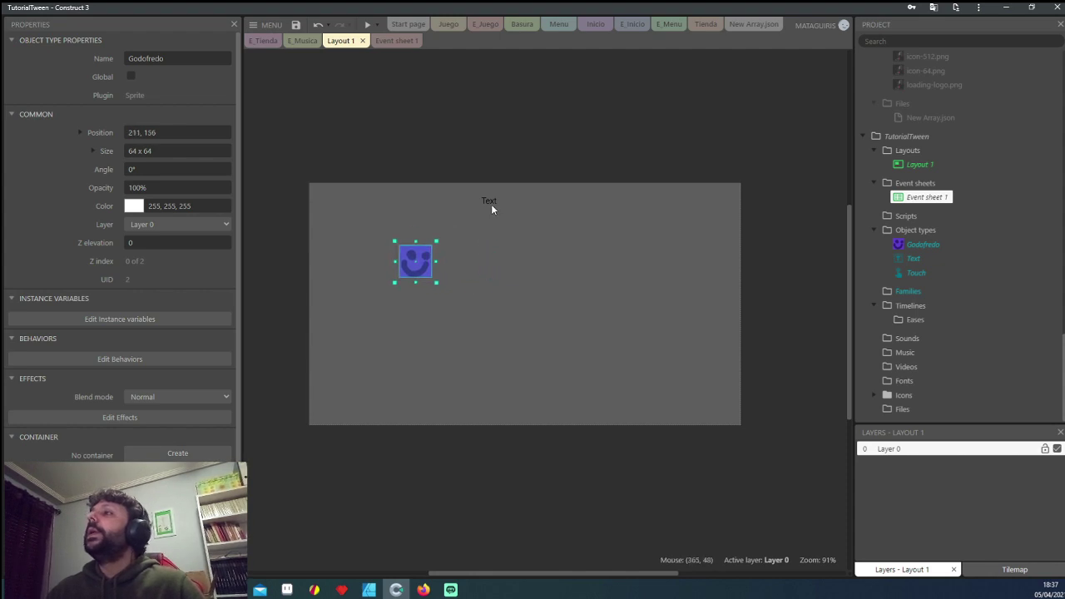
drag(491, 208, 463, 201)
drag(416, 261, 456, 271)
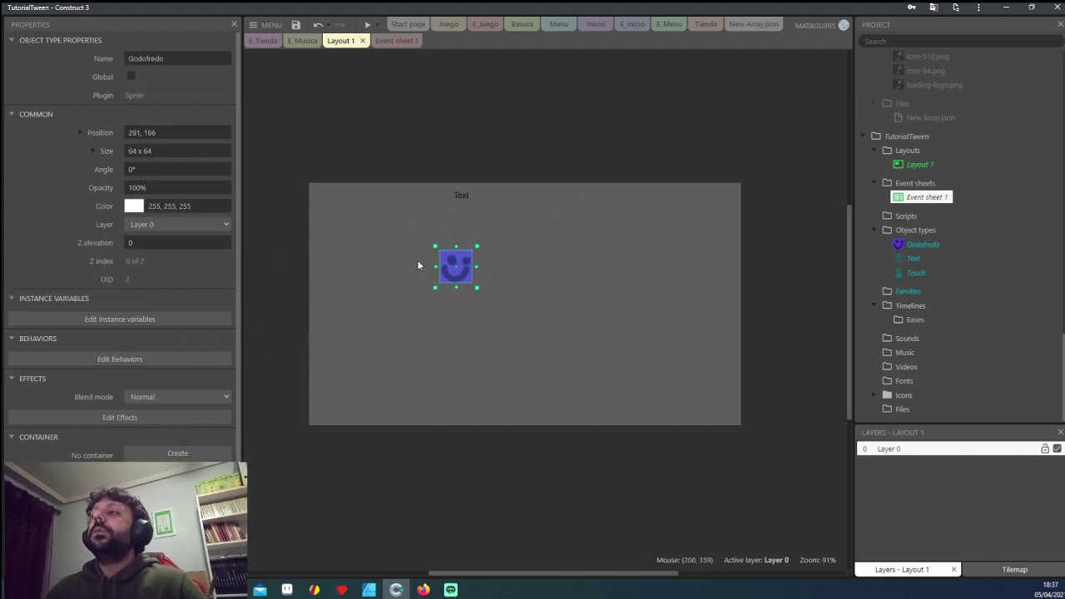
Step: Add a Tween behavior to Godofredo and move the sprite down to 296, 218
click(123, 359)
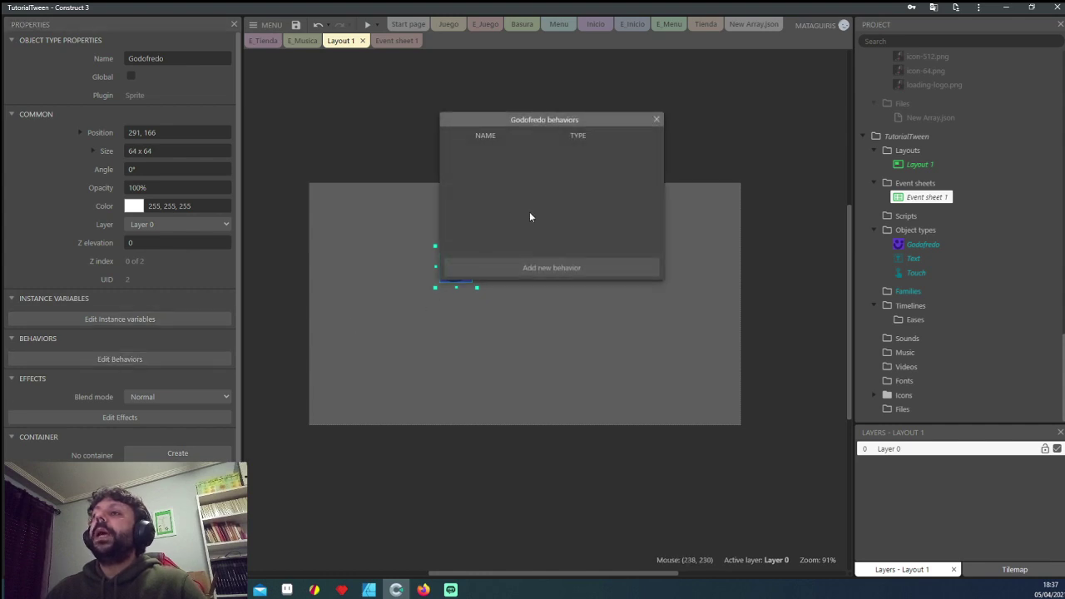
click(537, 266)
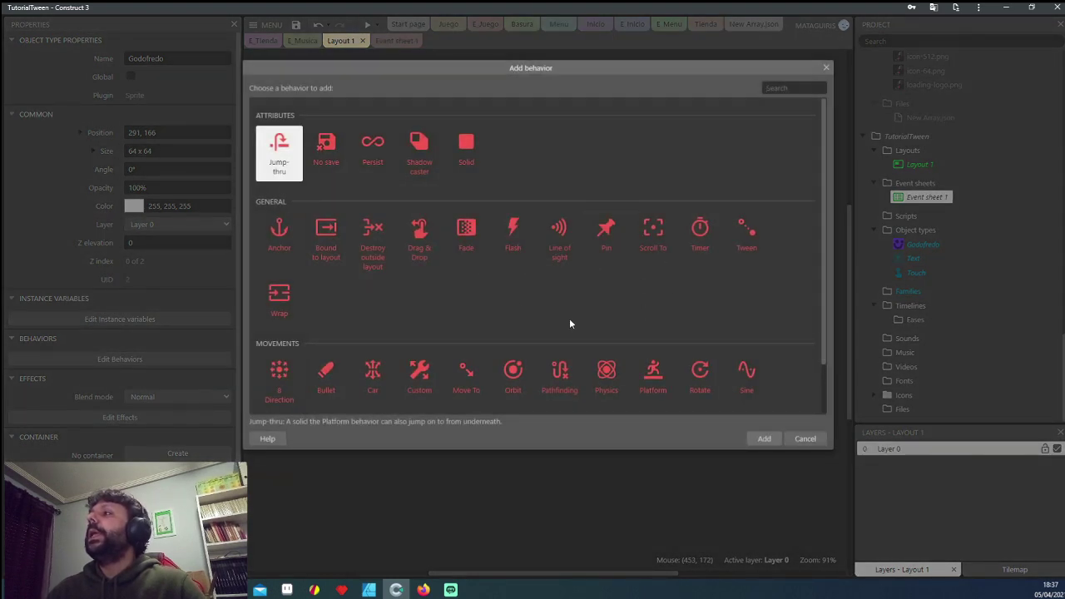
click(744, 239)
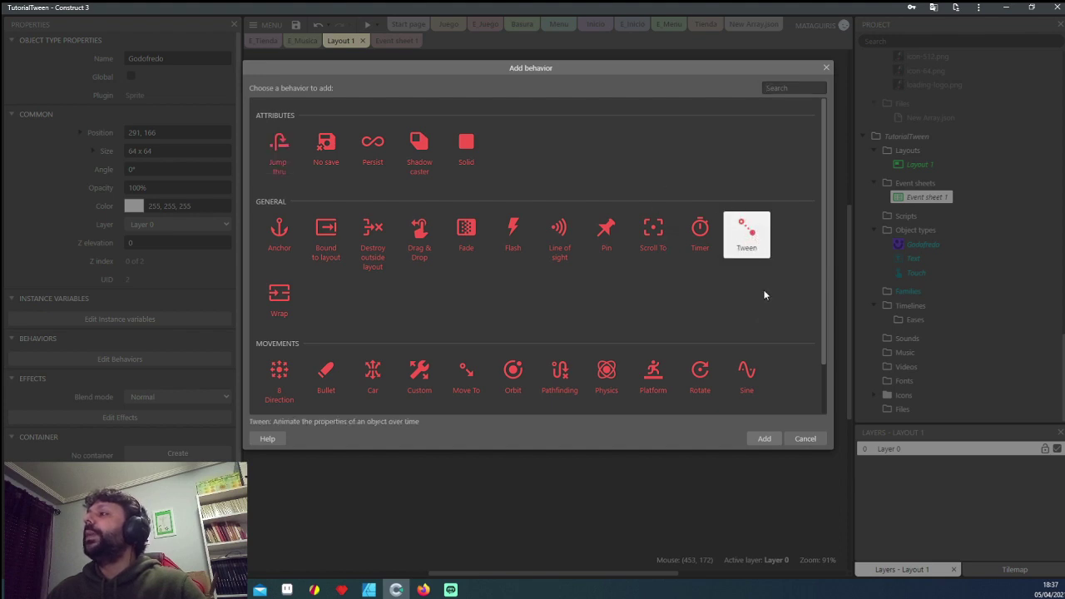
double_click(748, 233)
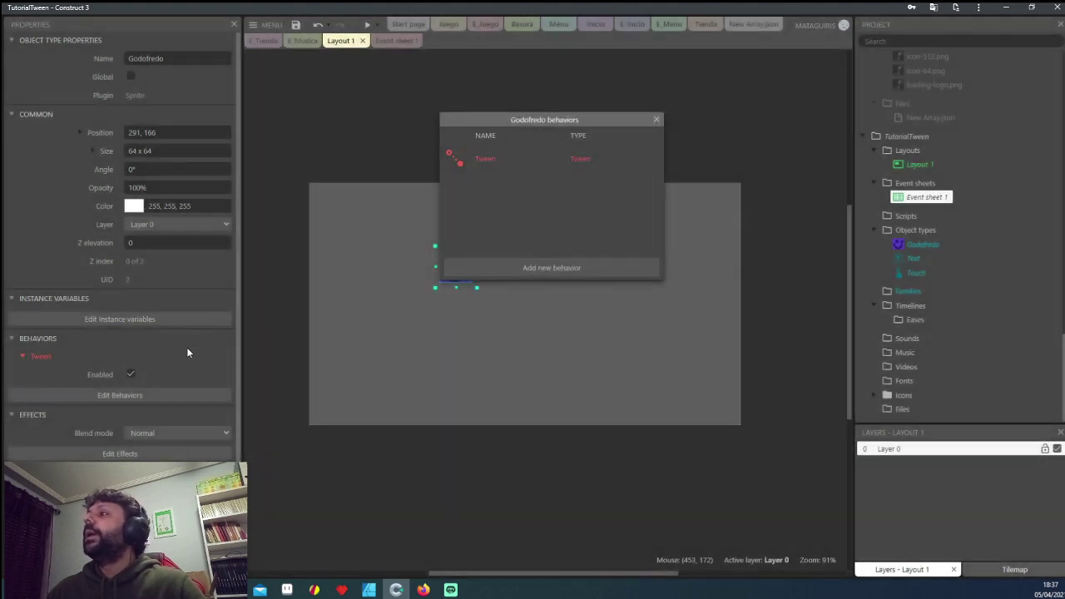
click(658, 119)
drag(456, 266, 458, 293)
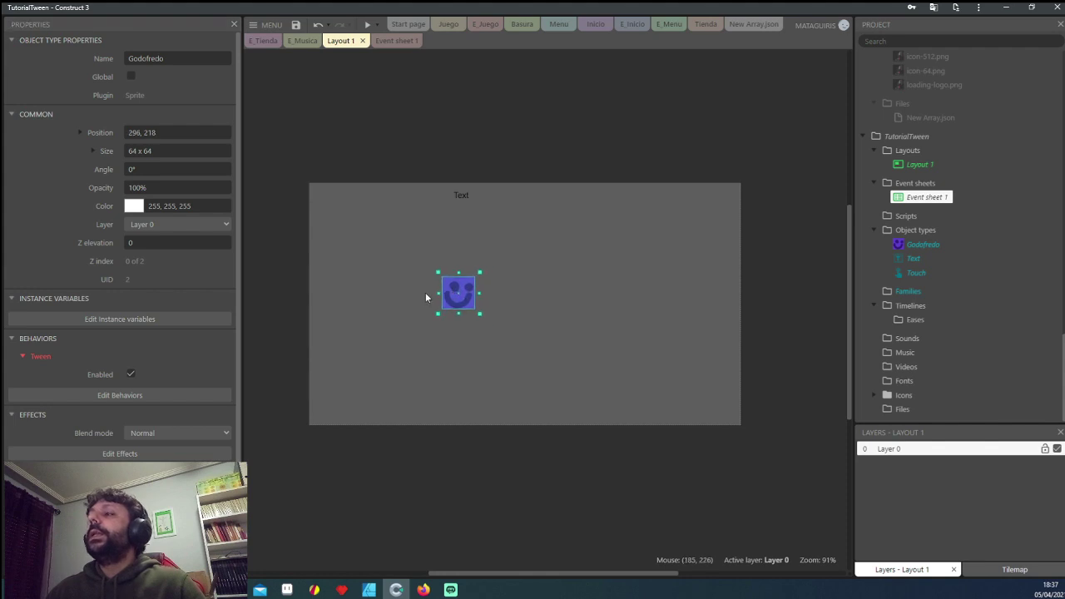
click(466, 197)
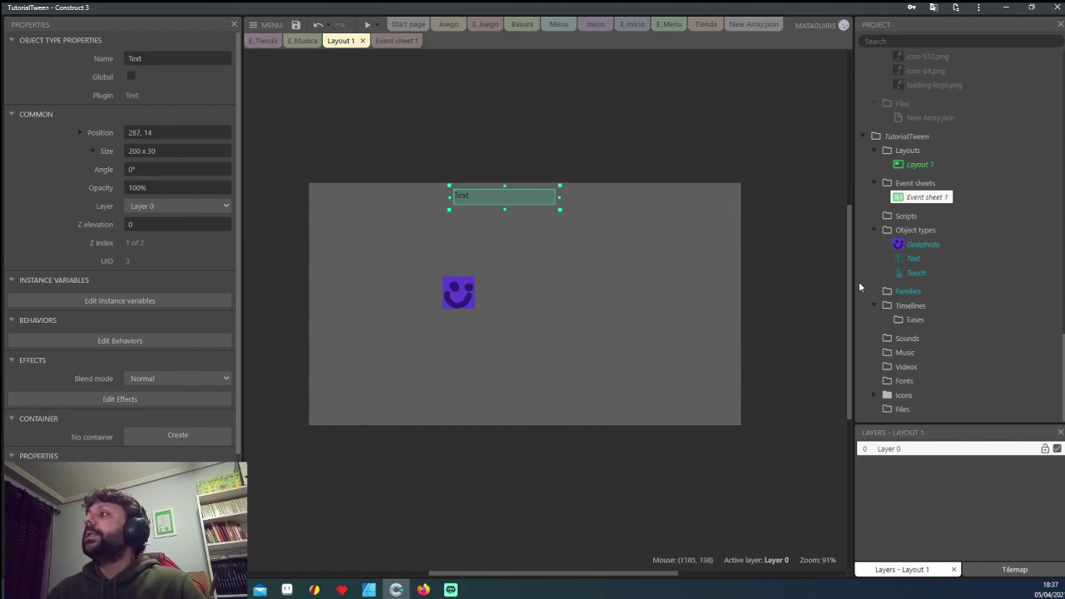
double_click(530, 277)
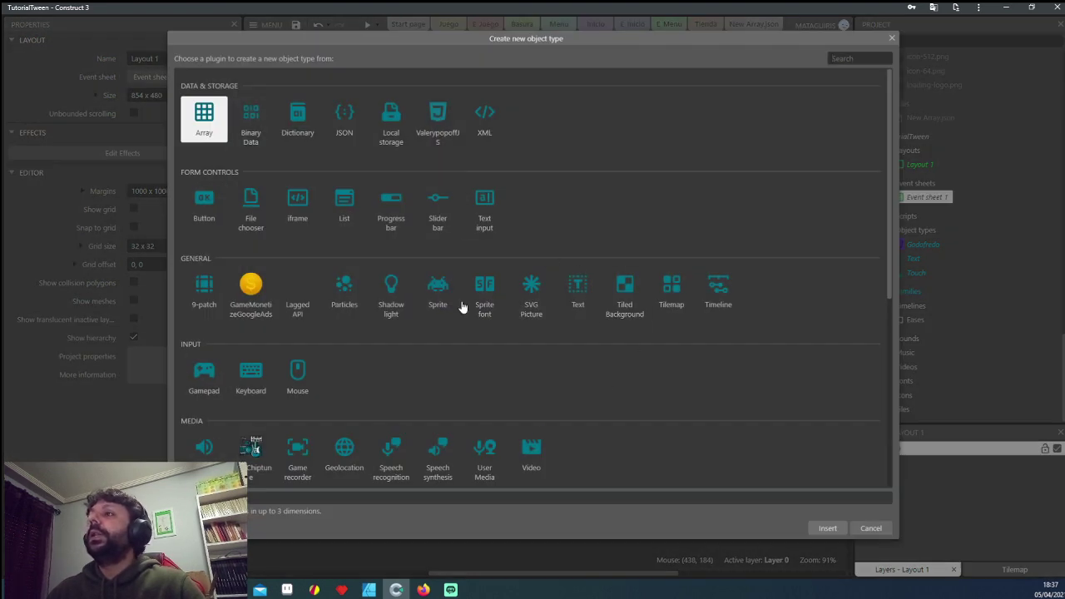
click(623, 292)
click(345, 290)
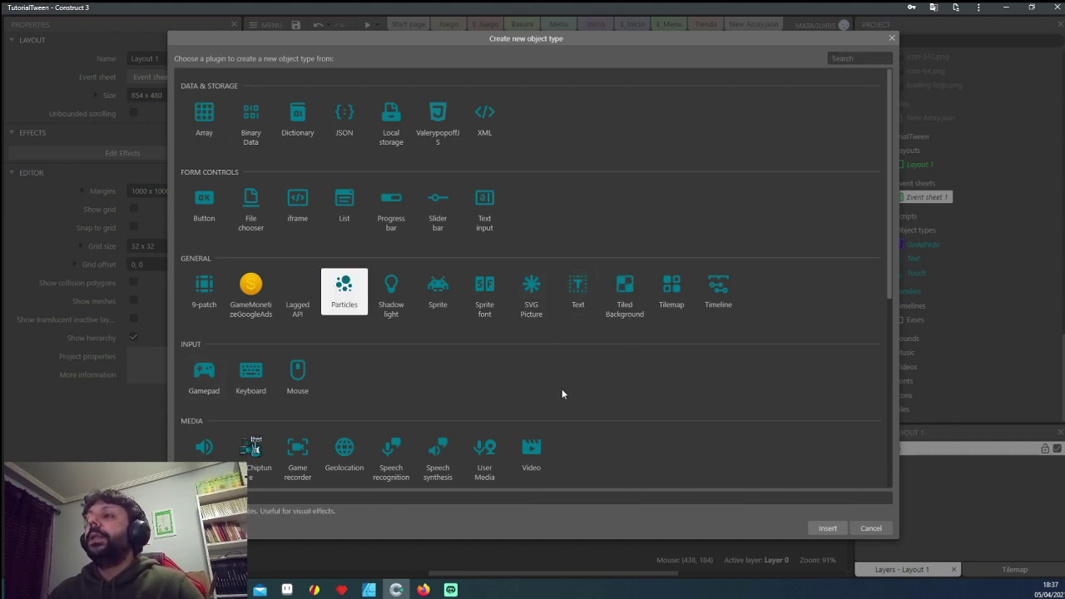
scroll(642, 397, down, 4)
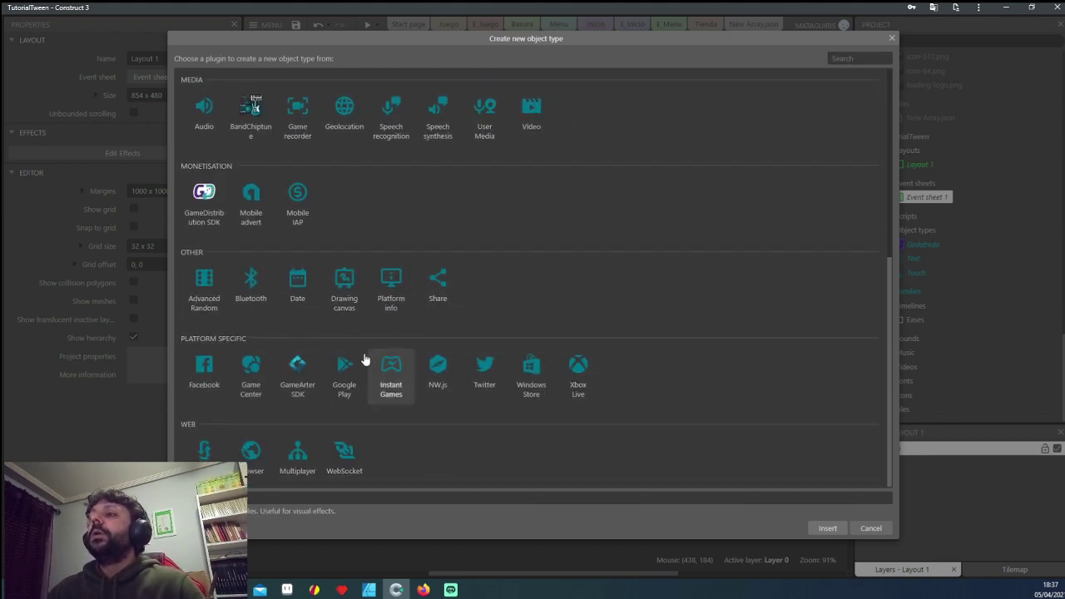
scroll(364, 333, up, 3)
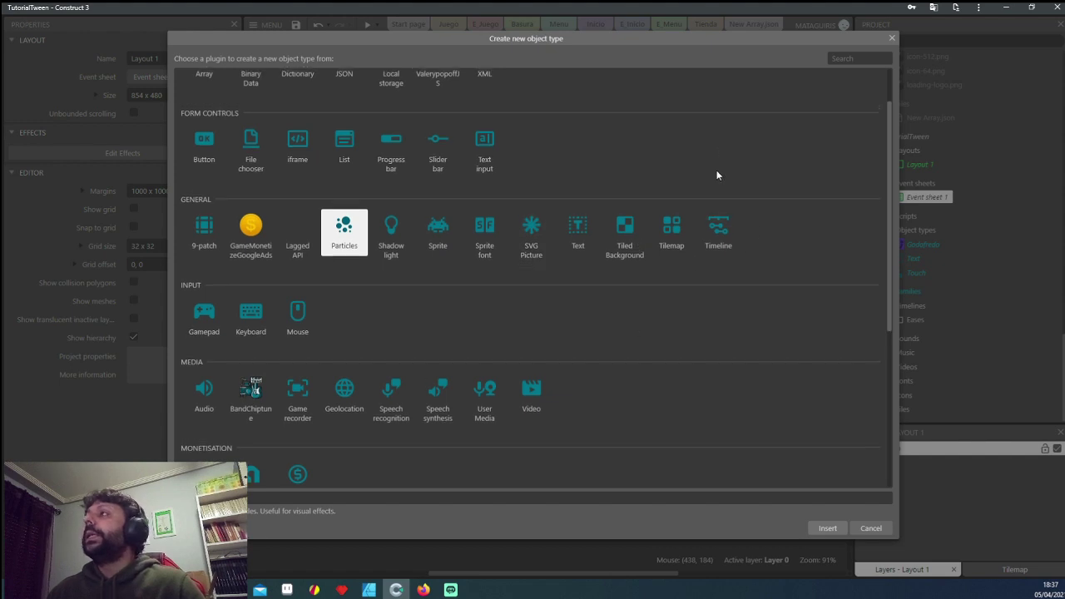
scroll(716, 173, up, 1)
click(892, 38)
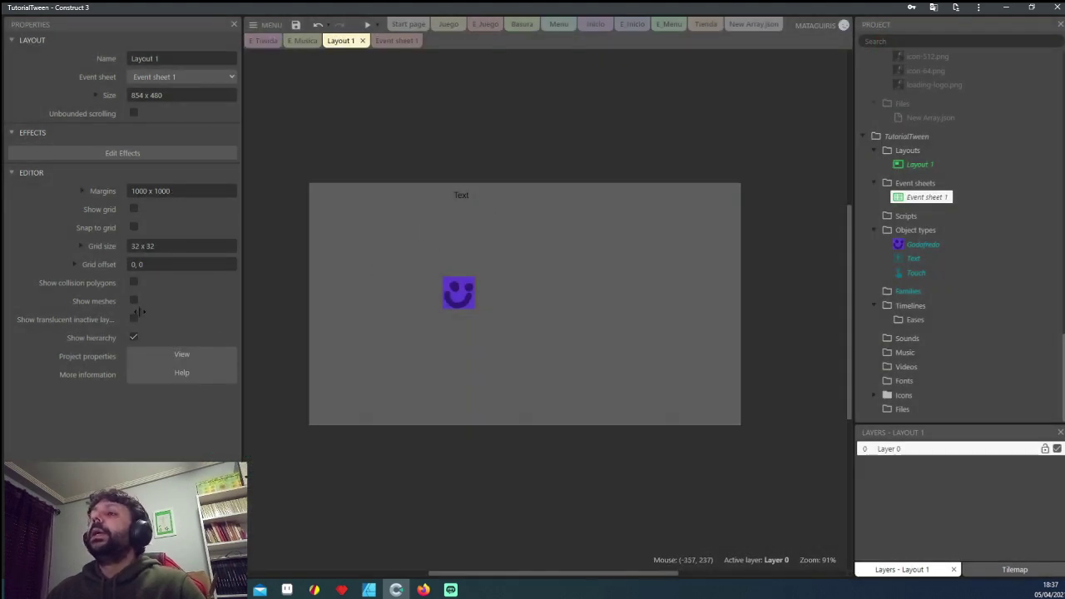
Step: Move the Godofredo sprite up and left to position 251, 202 below the Text
click(457, 305)
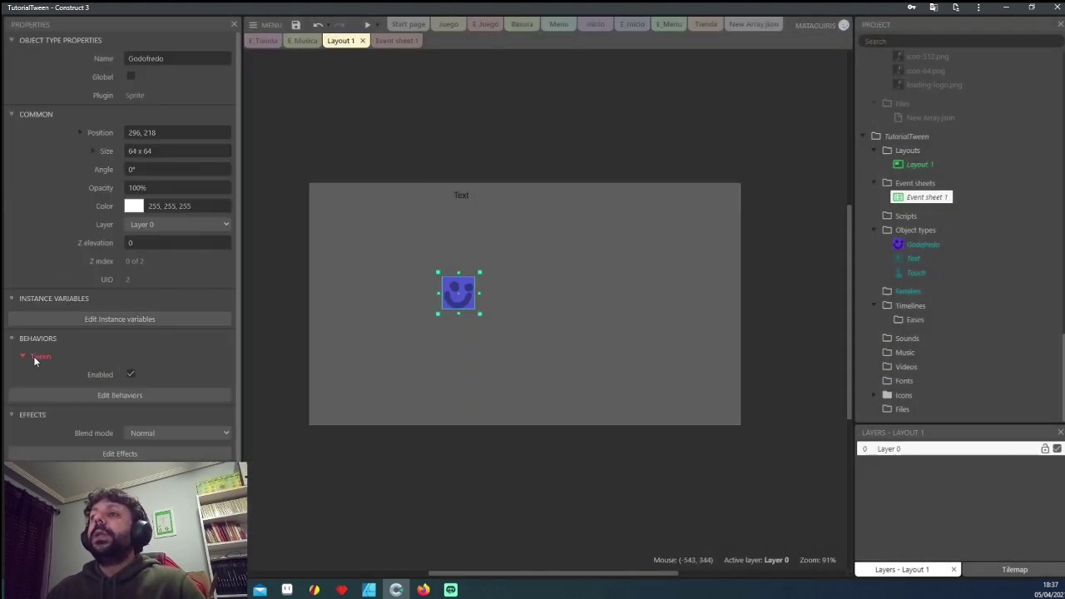
click(438, 285)
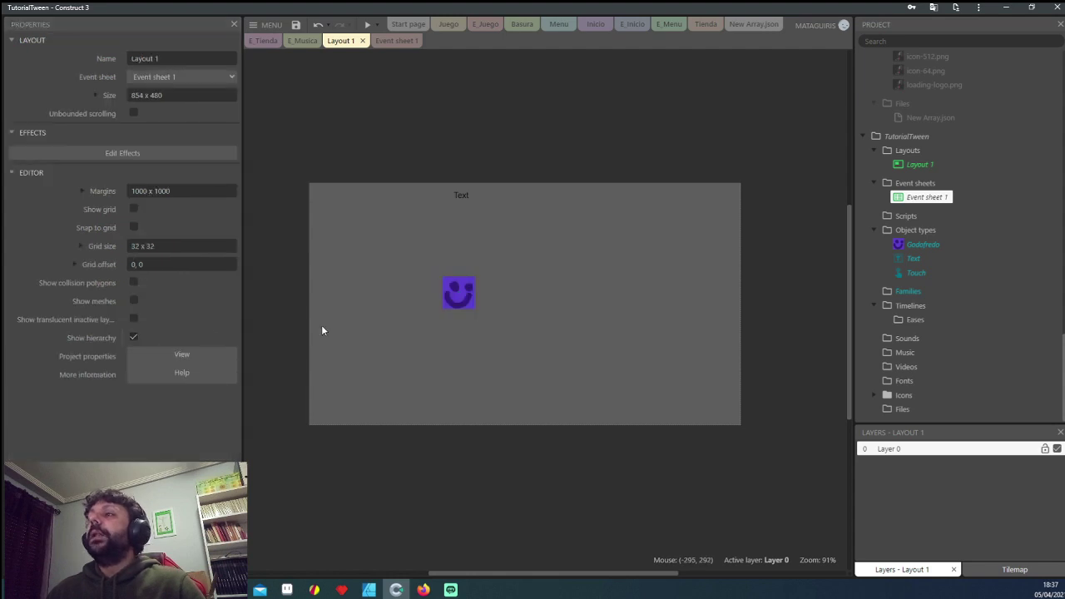
click(464, 297)
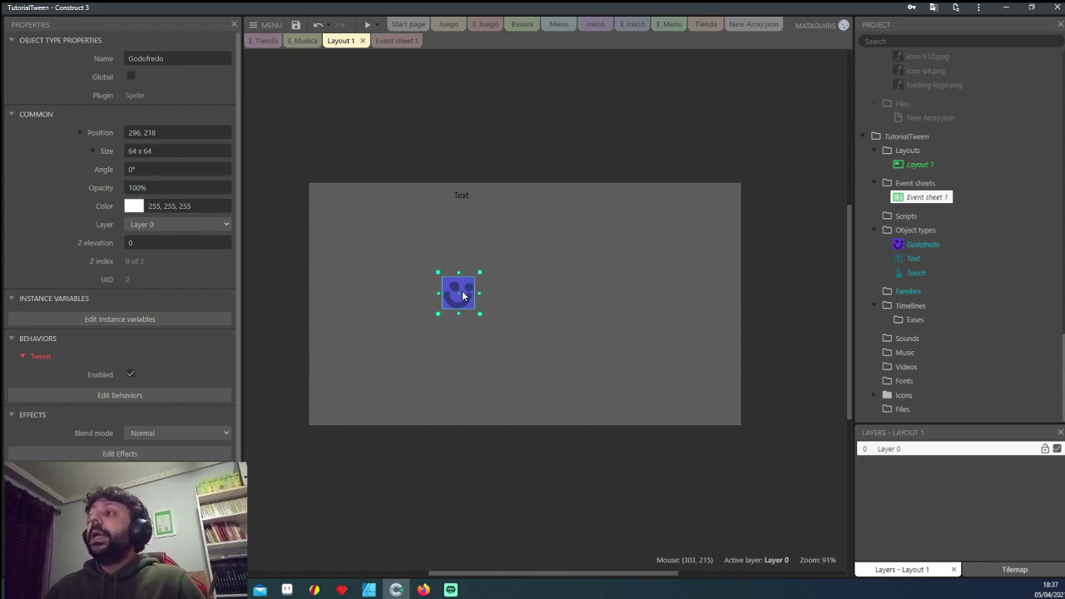
drag(458, 292, 435, 283)
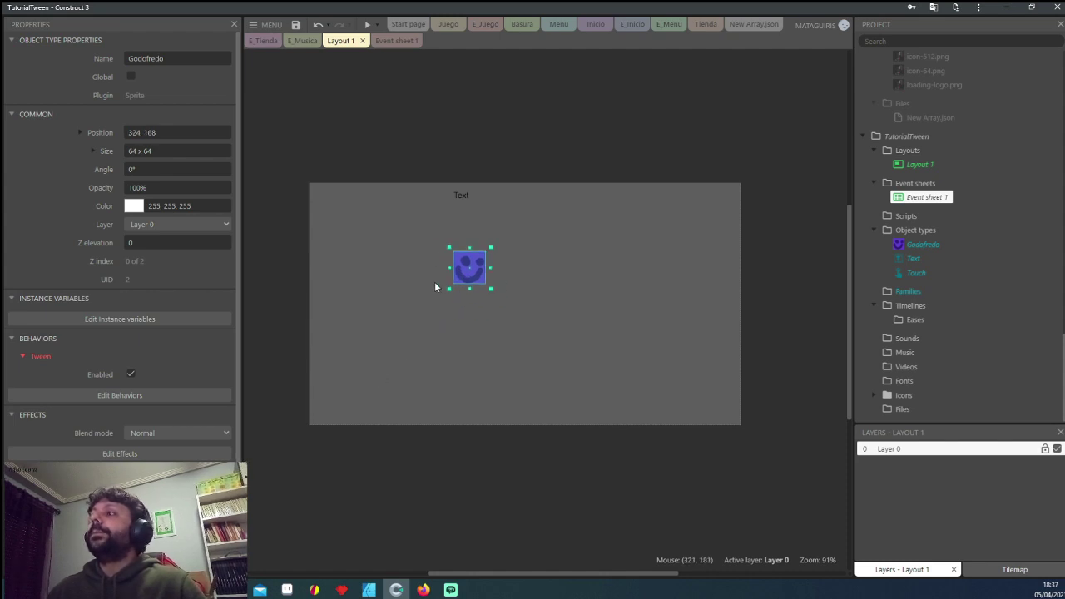
scroll(951, 297, up, 5)
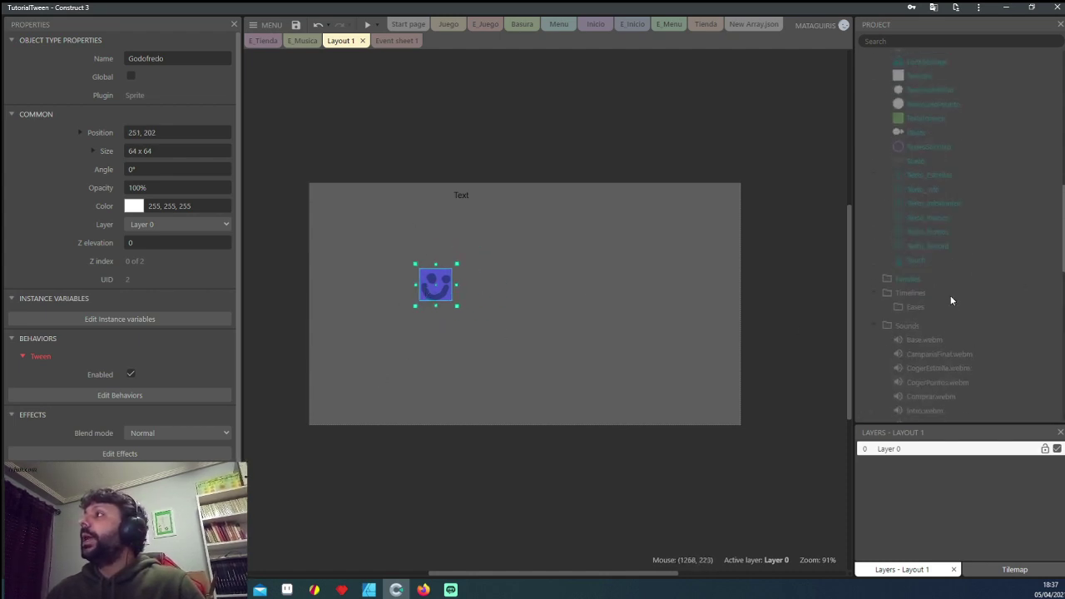
scroll(951, 296, up, 5)
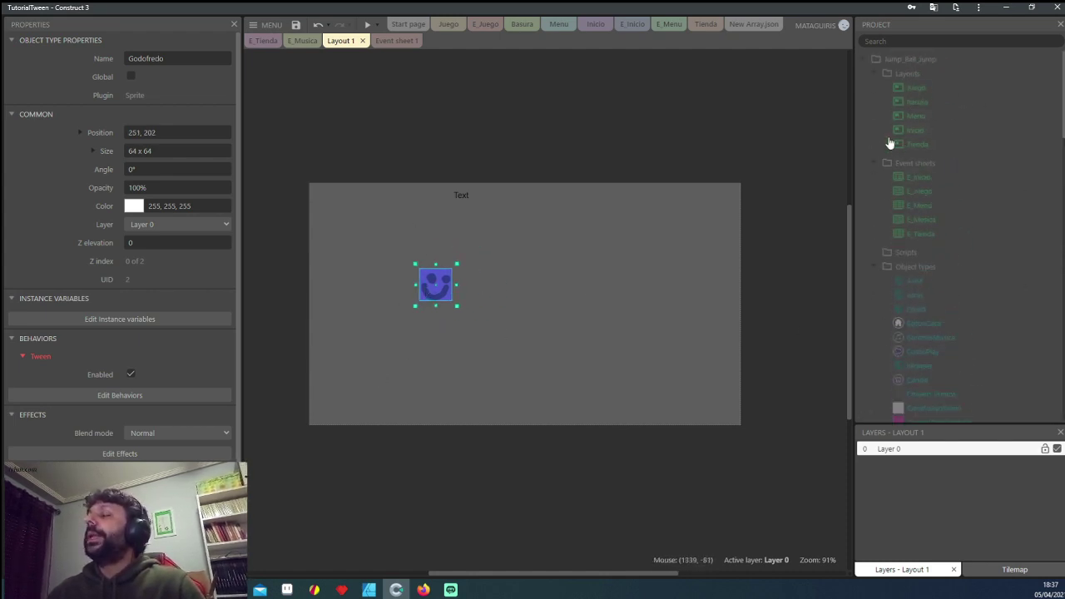
scroll(628, 334, down, 1)
scroll(633, 310, down, 4)
scroll(634, 308, up, 6)
scroll(946, 303, down, 3)
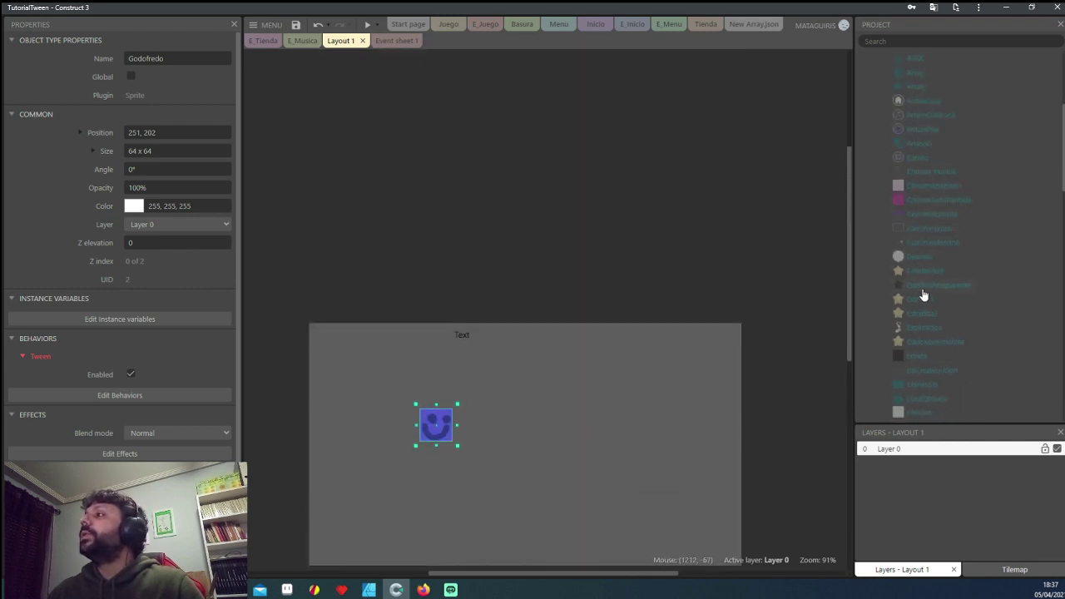
scroll(923, 303, down, 4)
scroll(922, 303, down, 3)
scroll(509, 445, down, 1)
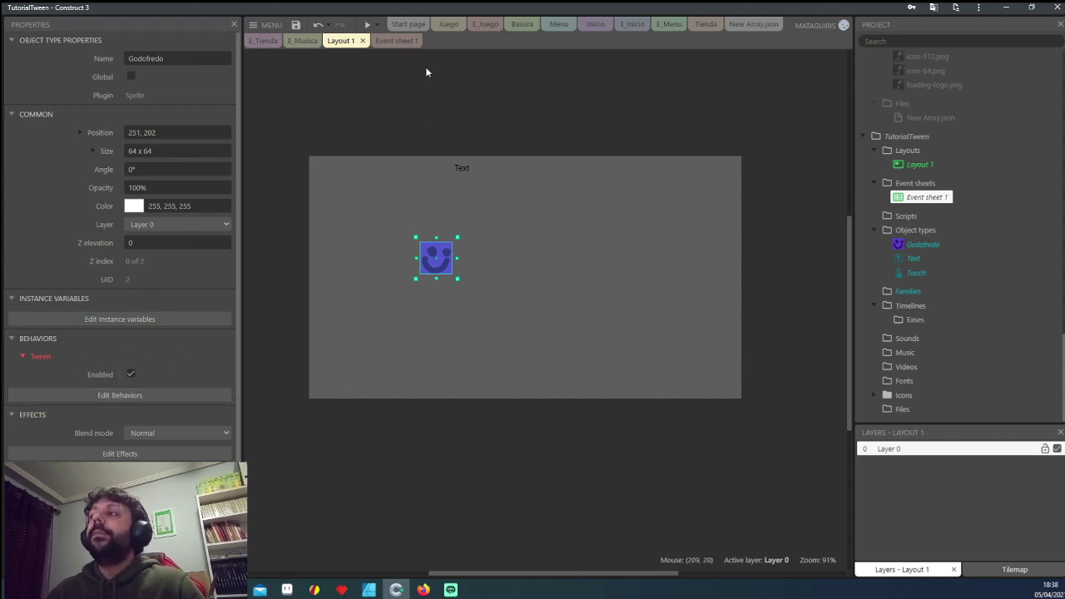
Step: Add a first event to Event sheet 1 with the Touch condition On any touch start
click(396, 40)
click(340, 40)
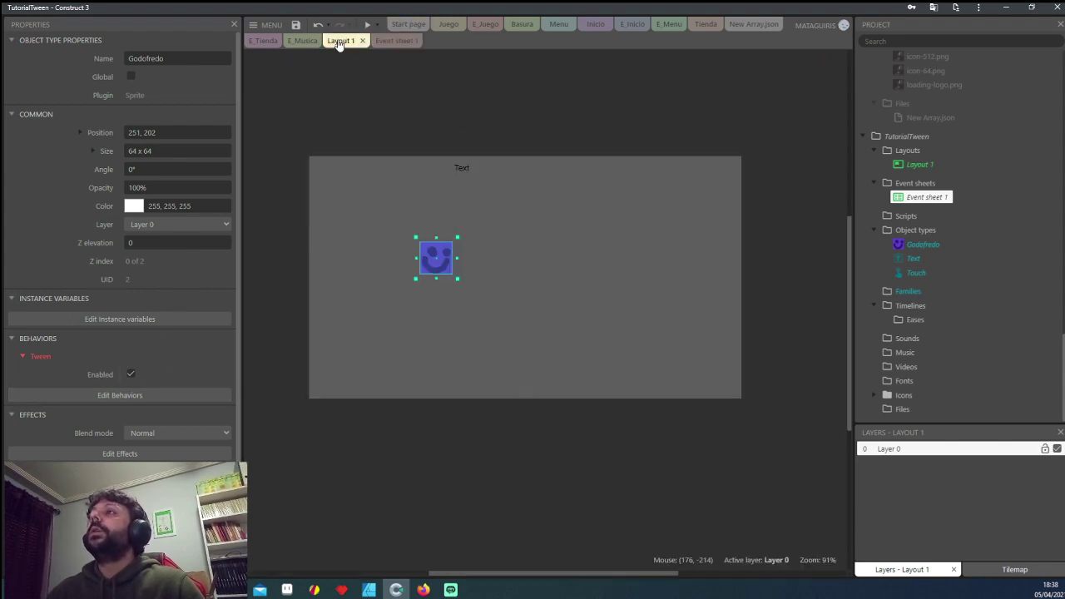
click(914, 273)
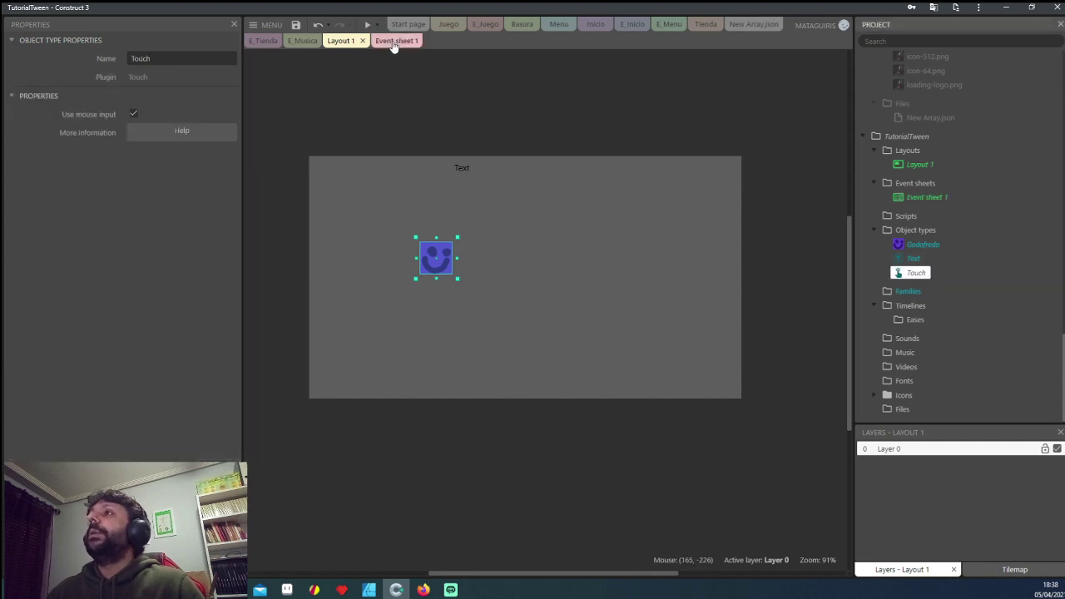
click(395, 41)
click(286, 59)
click(485, 198)
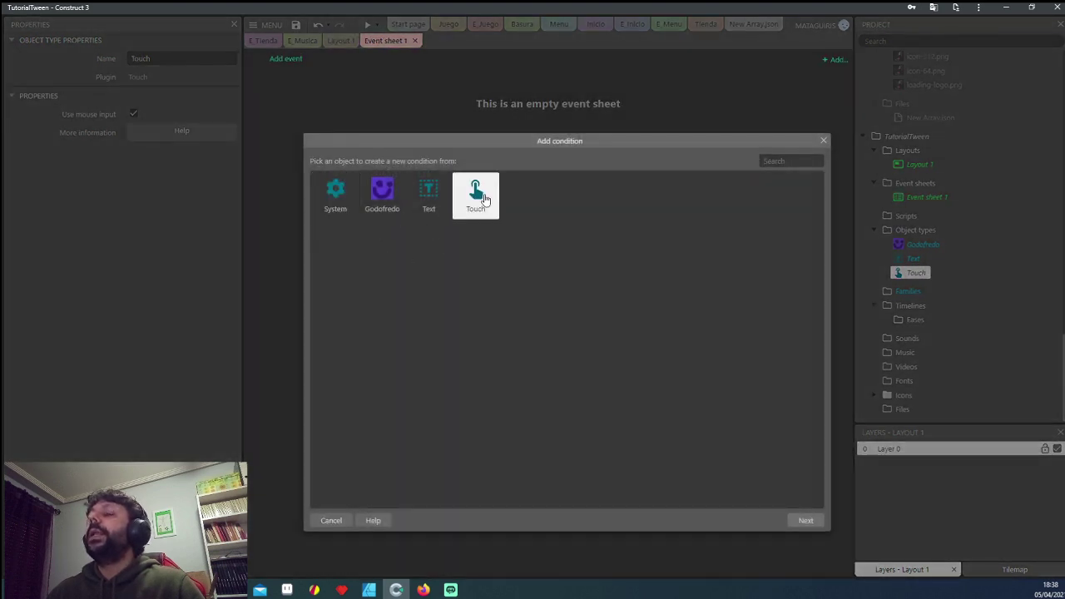
double_click(485, 198)
click(471, 360)
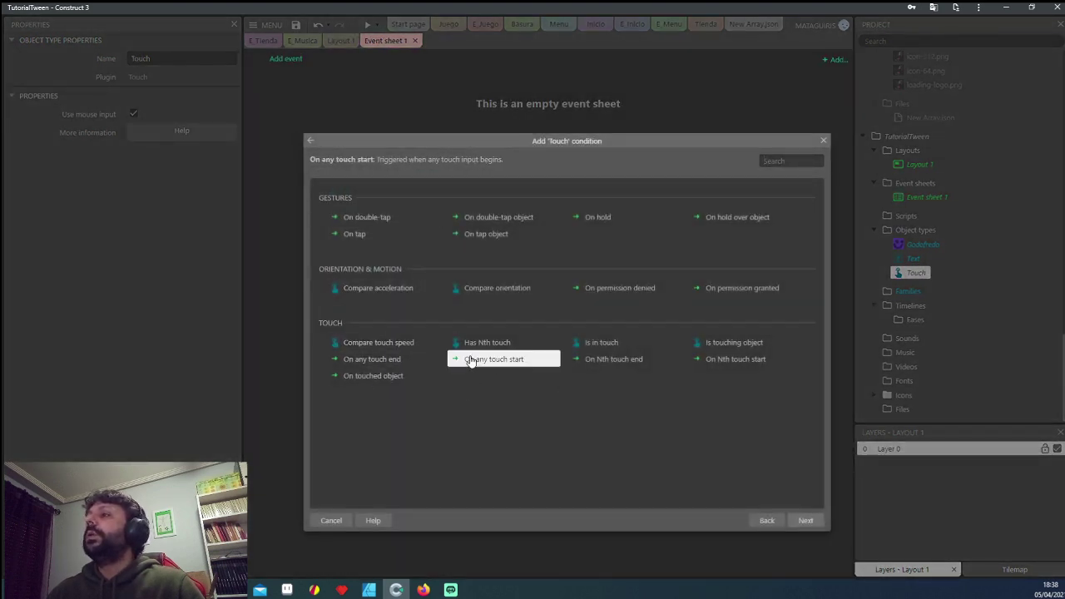
double_click(471, 360)
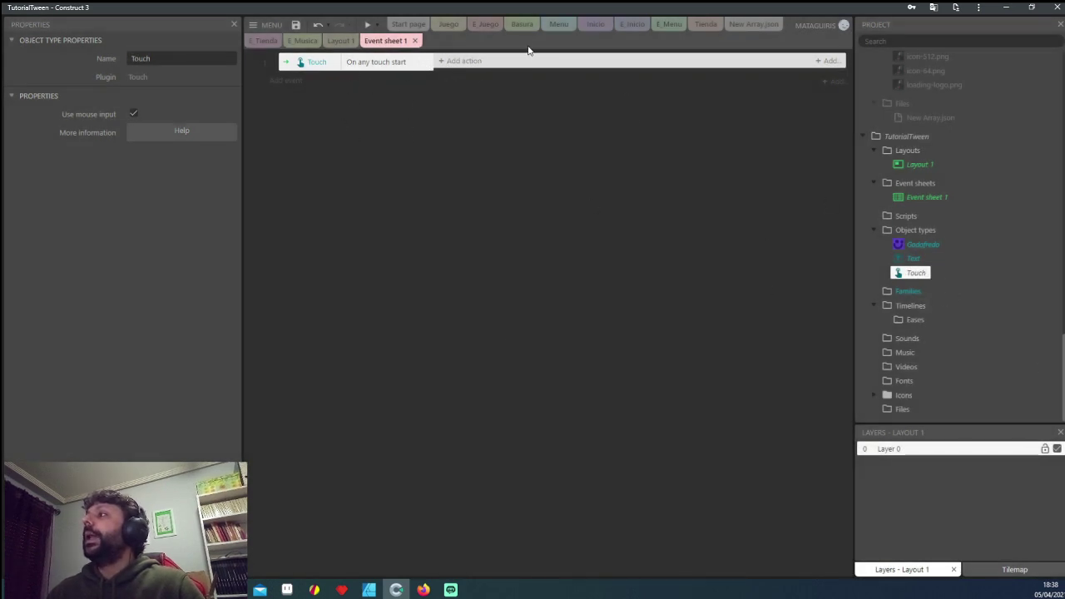
Step: Start a Godofredo action for the touch event and scroll to its Tween actions
click(463, 62)
double_click(380, 197)
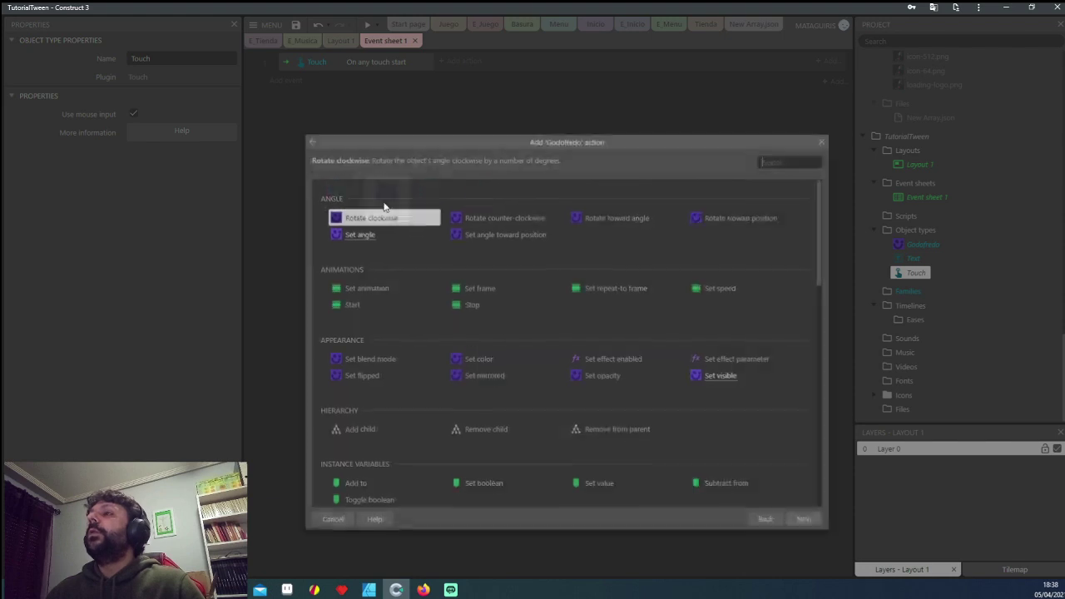
scroll(566, 308, down, 3)
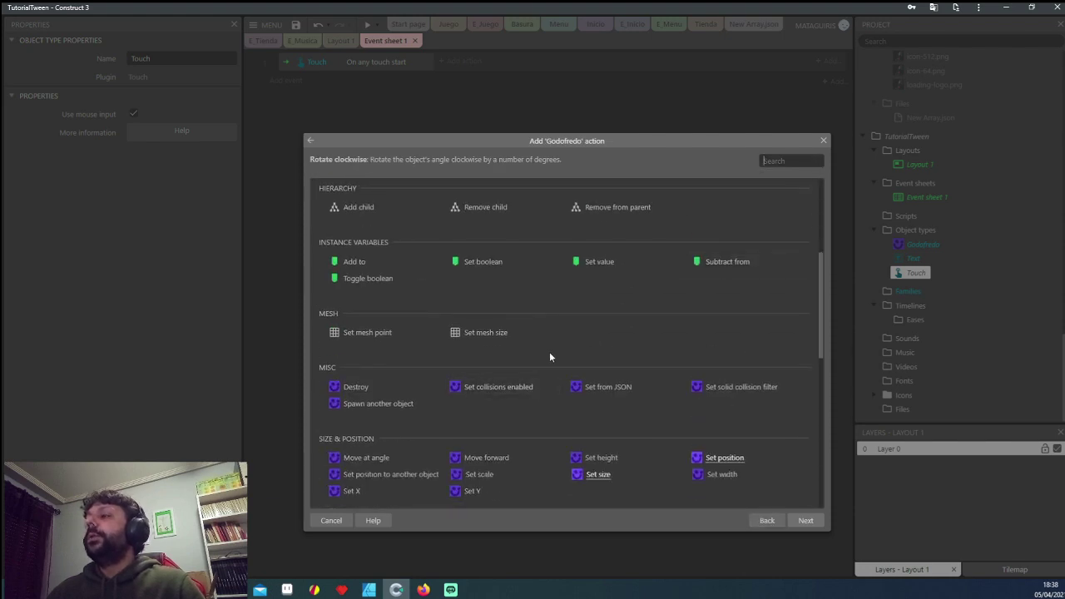
scroll(538, 349, down, 2)
scroll(520, 326, down, 3)
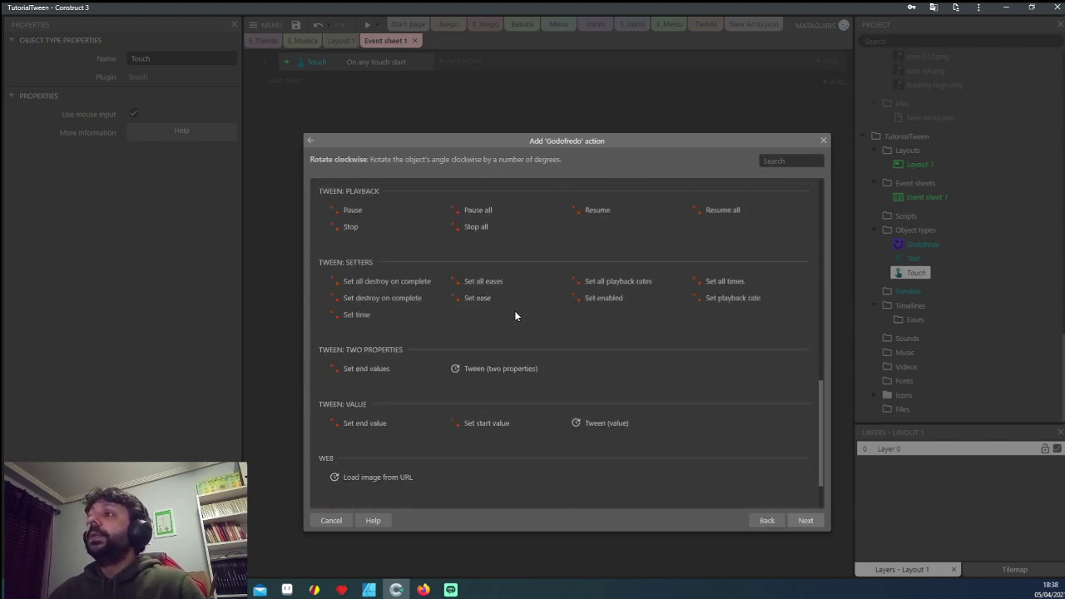
scroll(508, 320, up, 2)
scroll(449, 275, down, 2)
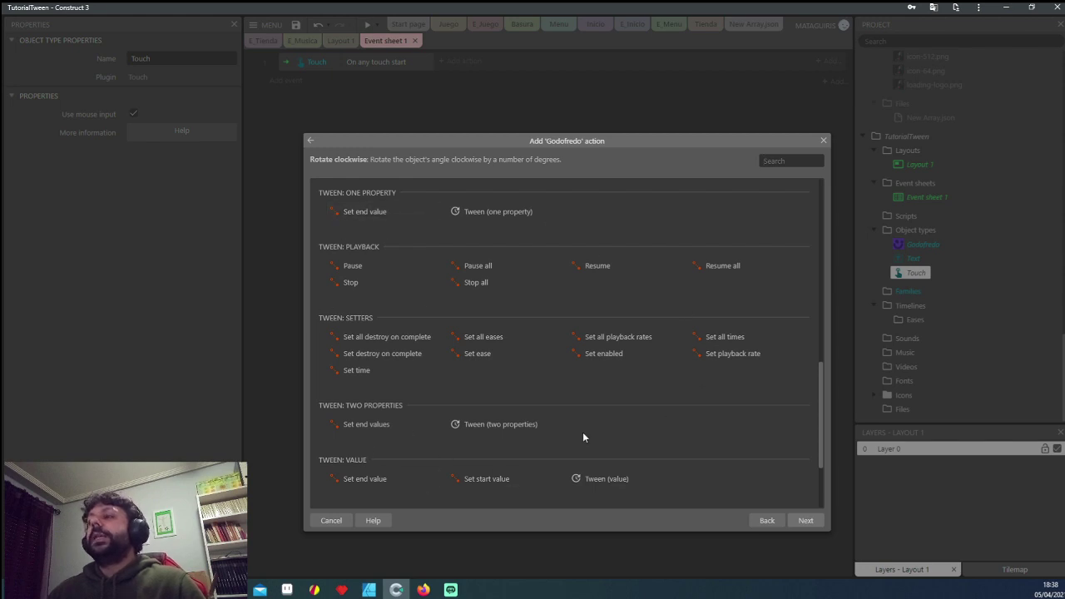
Step: Review the Tween action descriptions, such as Set ease, Stop all, Pause and Resume
click(383, 353)
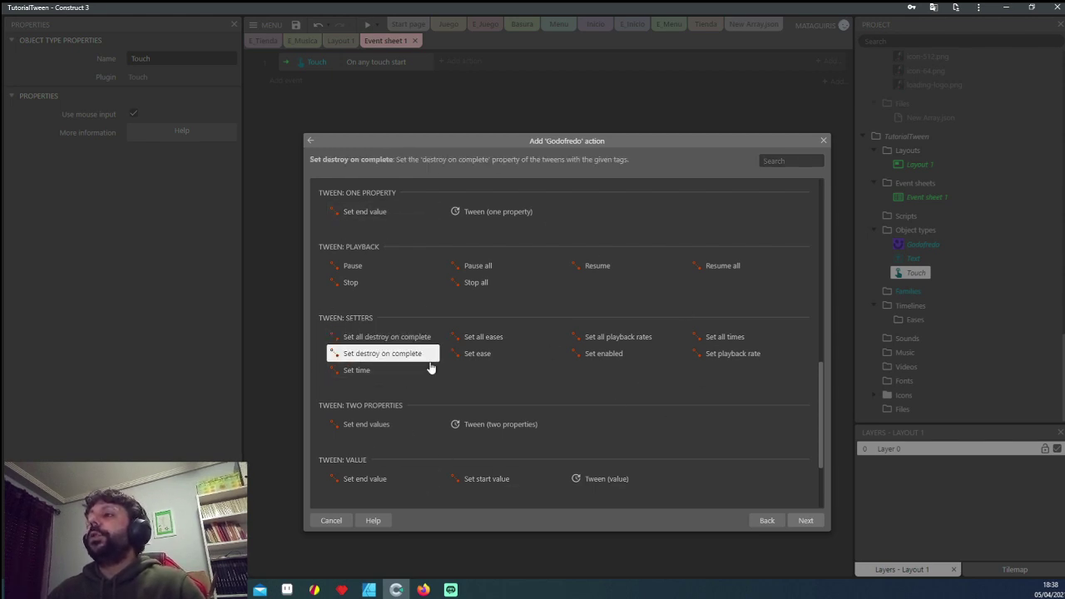
click(481, 356)
click(649, 355)
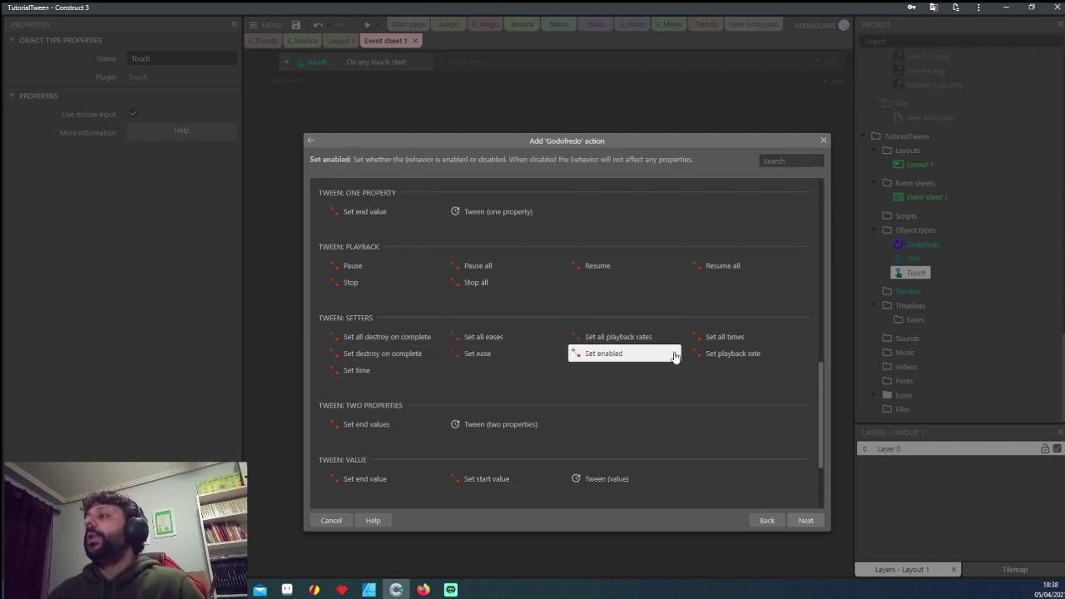
click(714, 339)
click(482, 283)
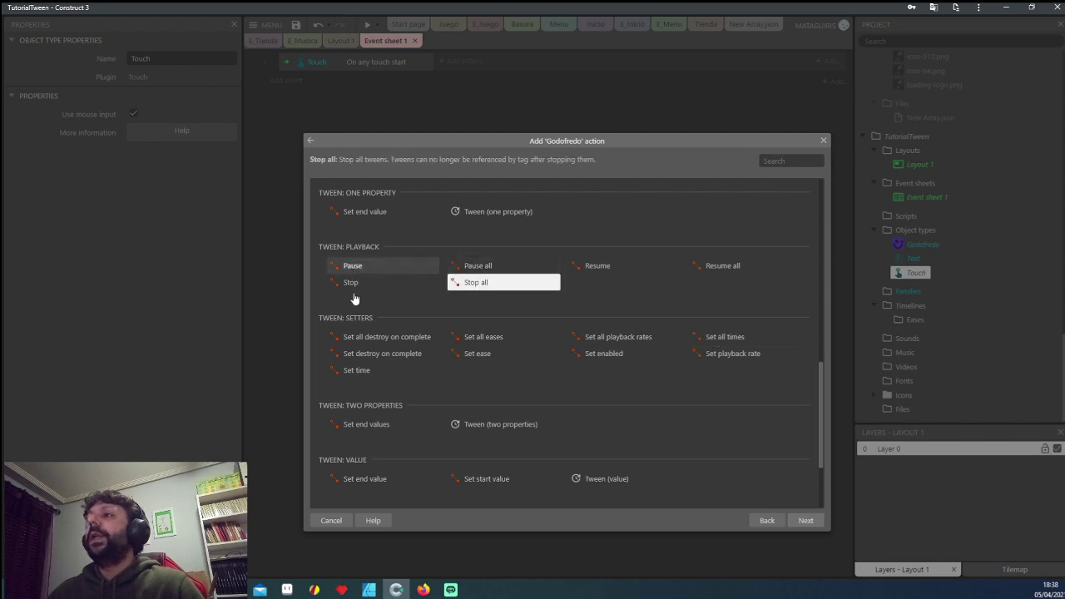
click(356, 266)
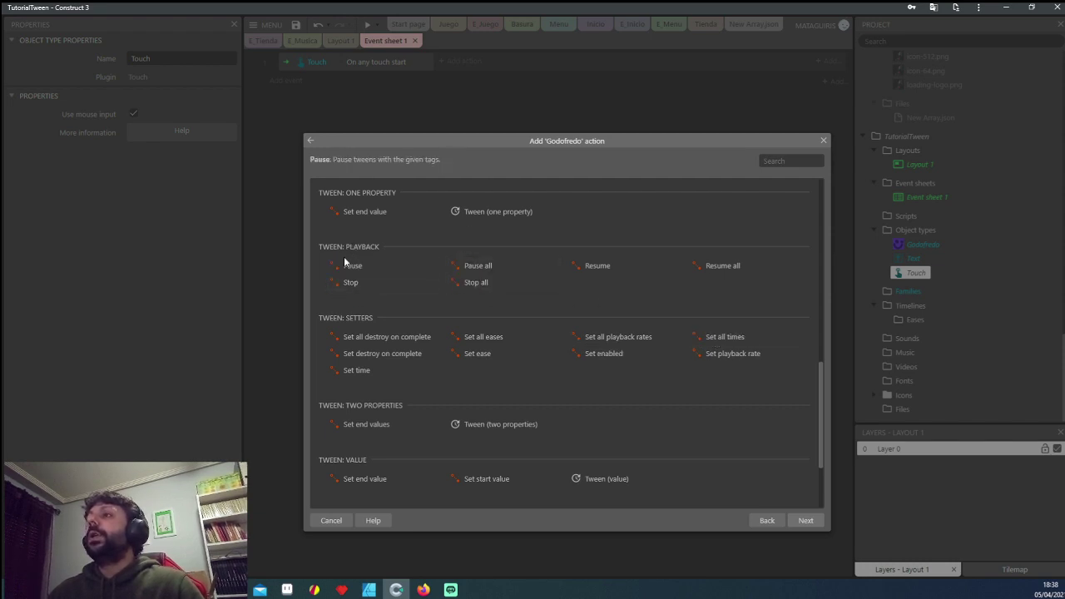
click(345, 281)
click(470, 282)
click(471, 266)
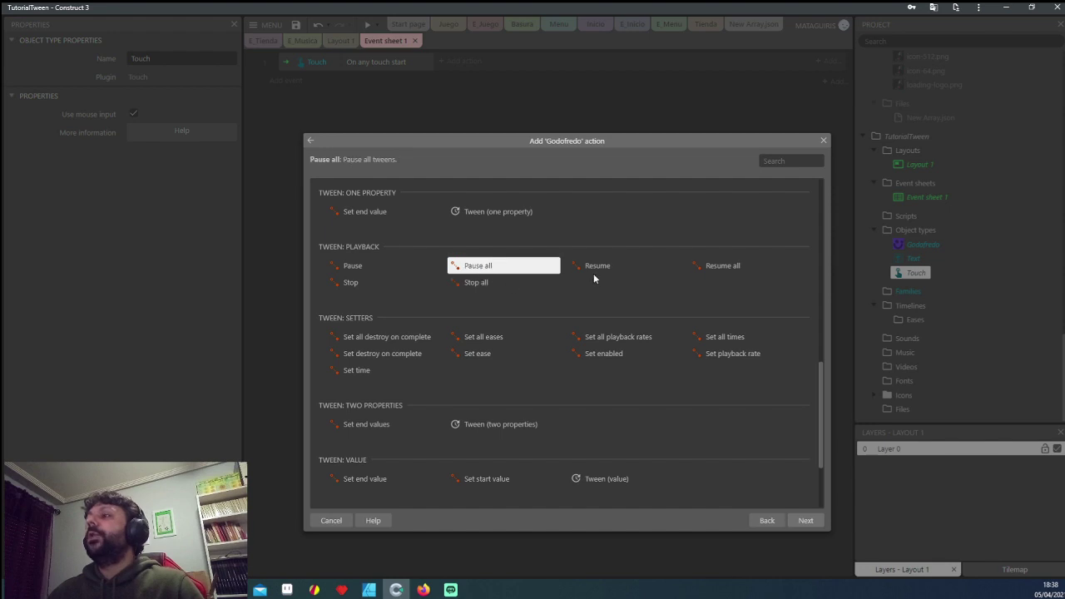
click(620, 266)
click(728, 268)
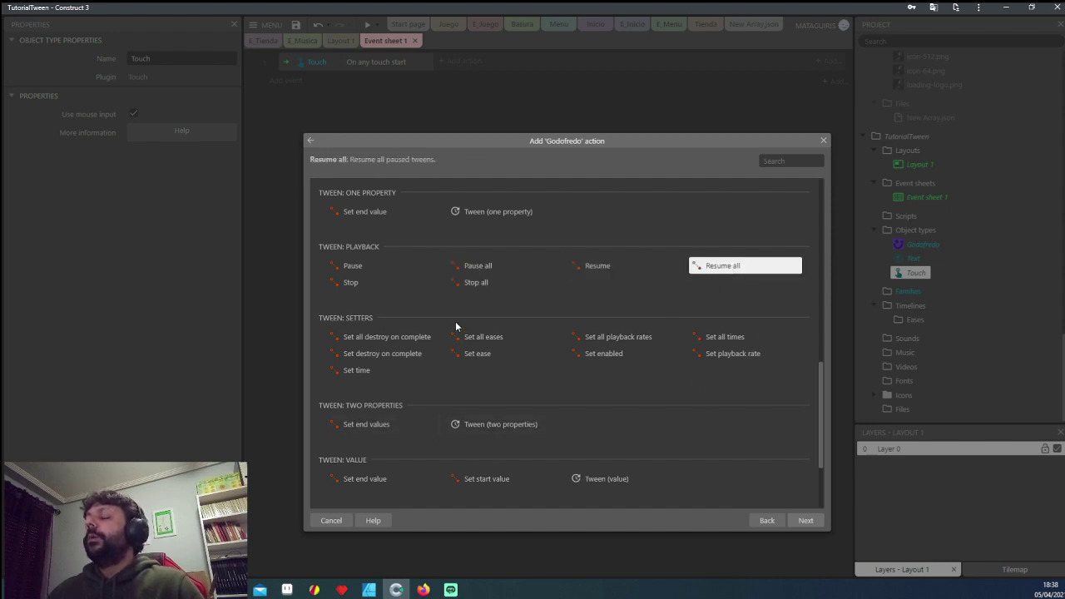
Step: Choose the Tween (one property) action to bring up its parameters
scroll(478, 361, up, 1)
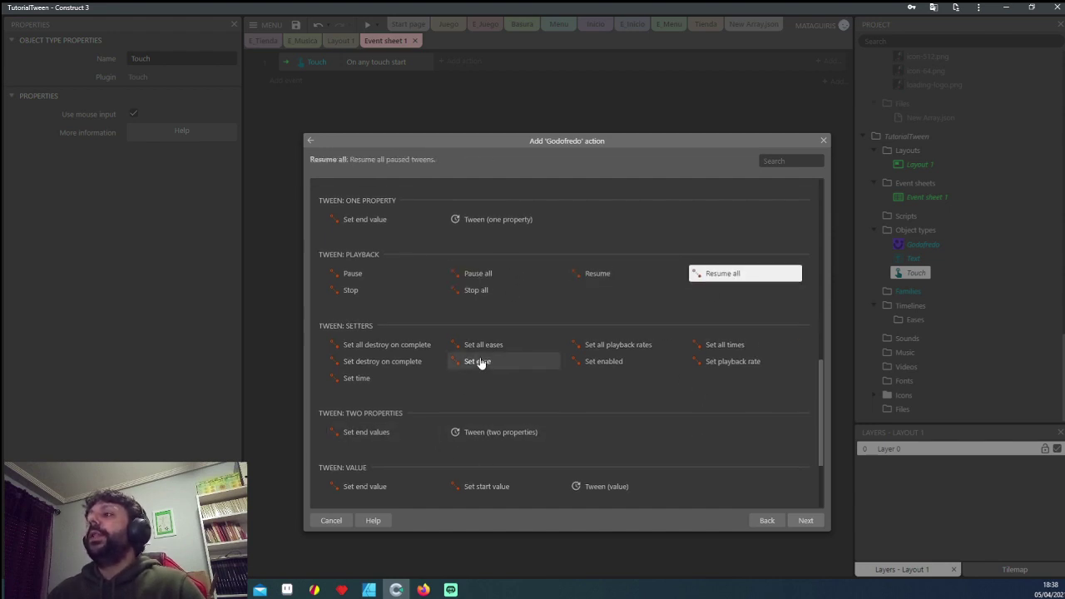
scroll(499, 308, down, 1)
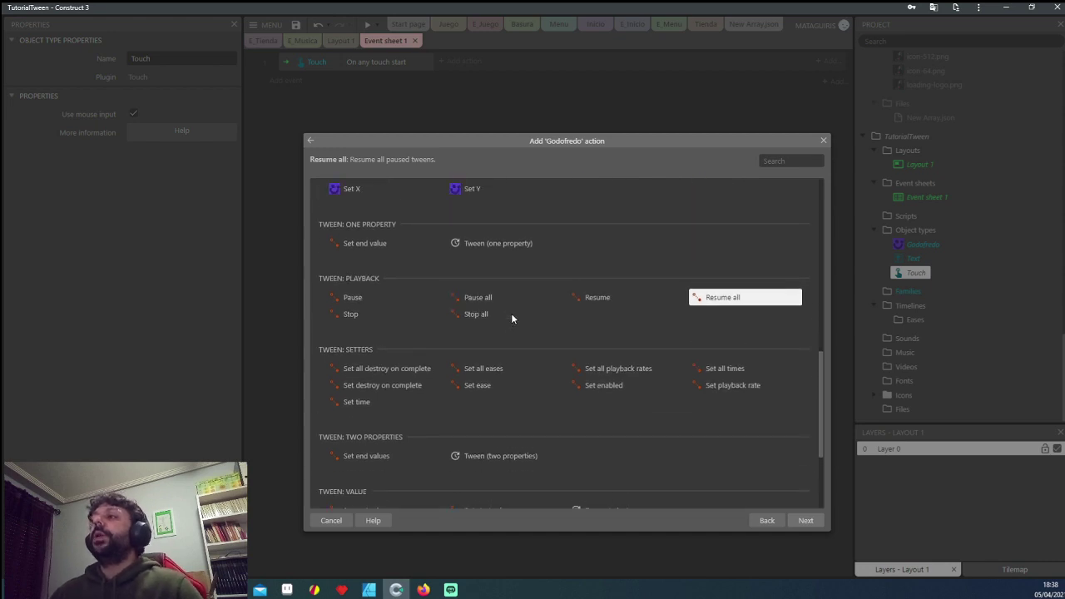
scroll(511, 313, up, 1)
click(481, 271)
scroll(500, 313, down, 3)
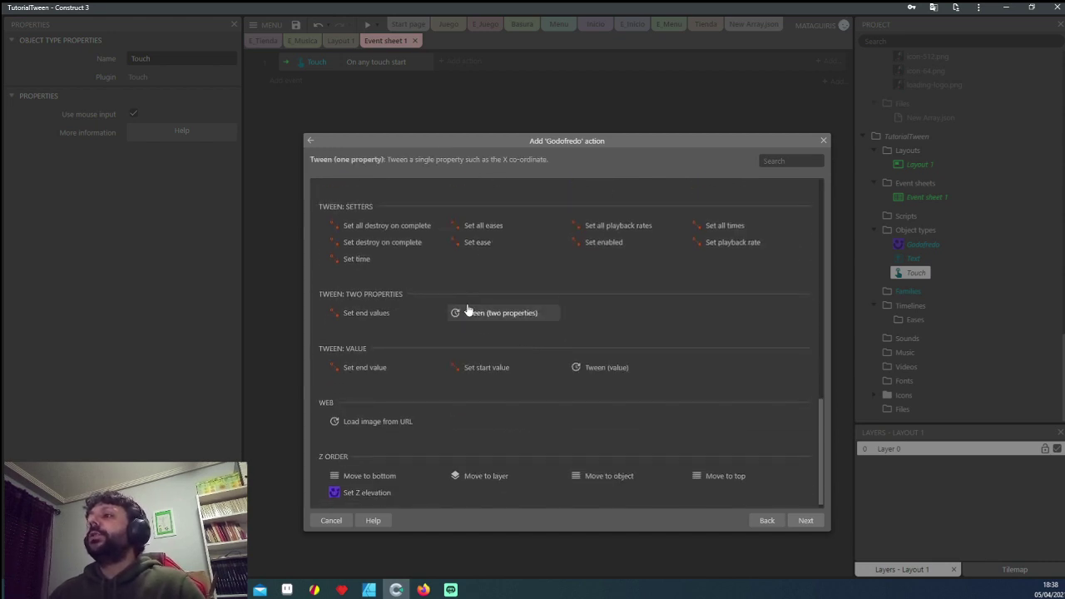
scroll(468, 303, up, 3)
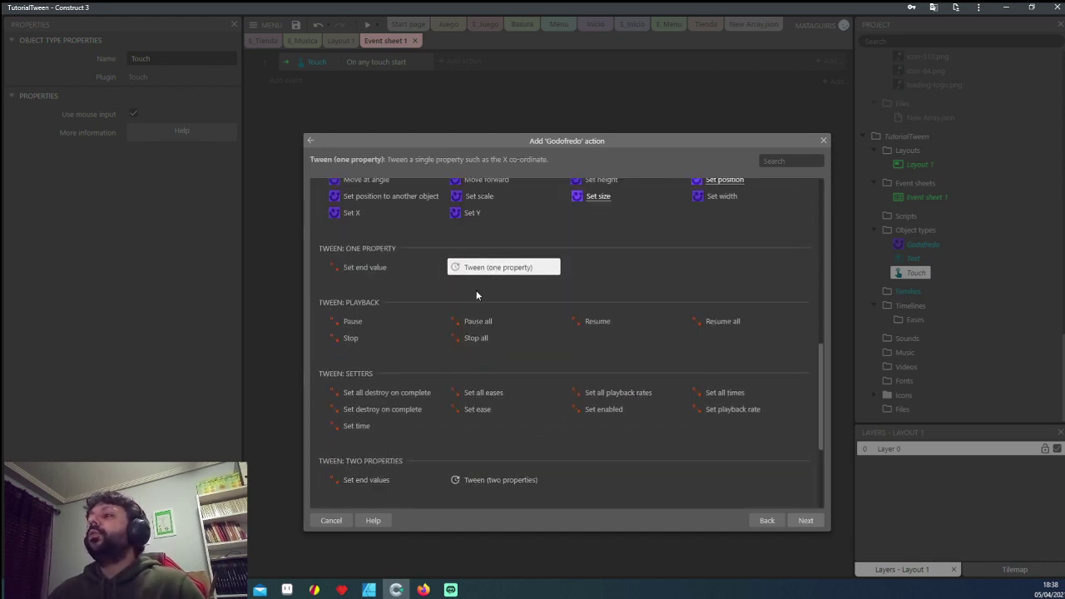
double_click(480, 271)
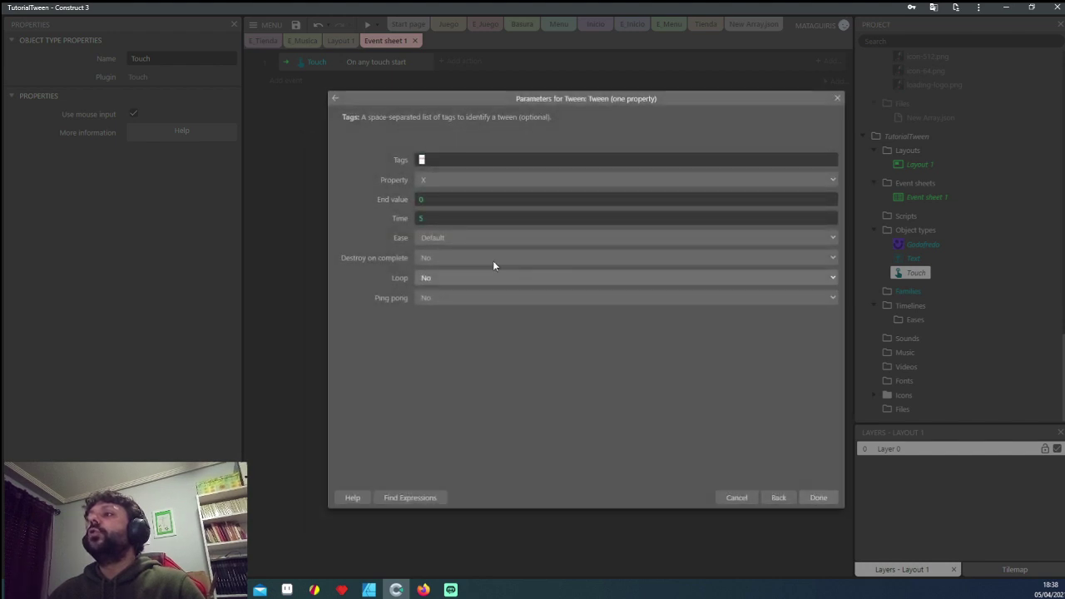
Step: Keep Property X and set the tween's End value to 600 and Time to 1
click(442, 181)
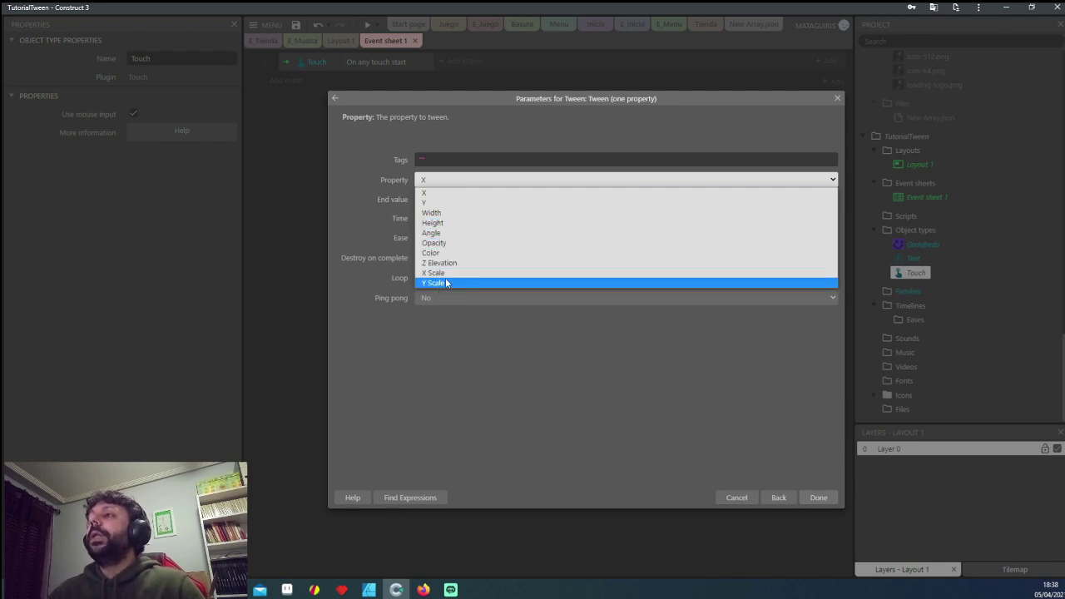
click(438, 194)
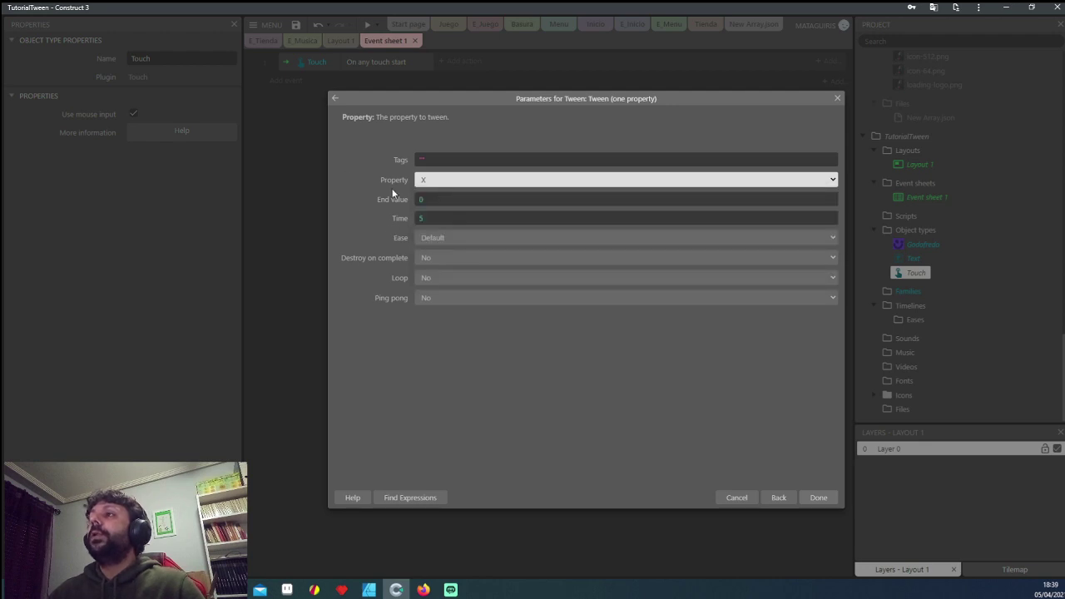
click(433, 203)
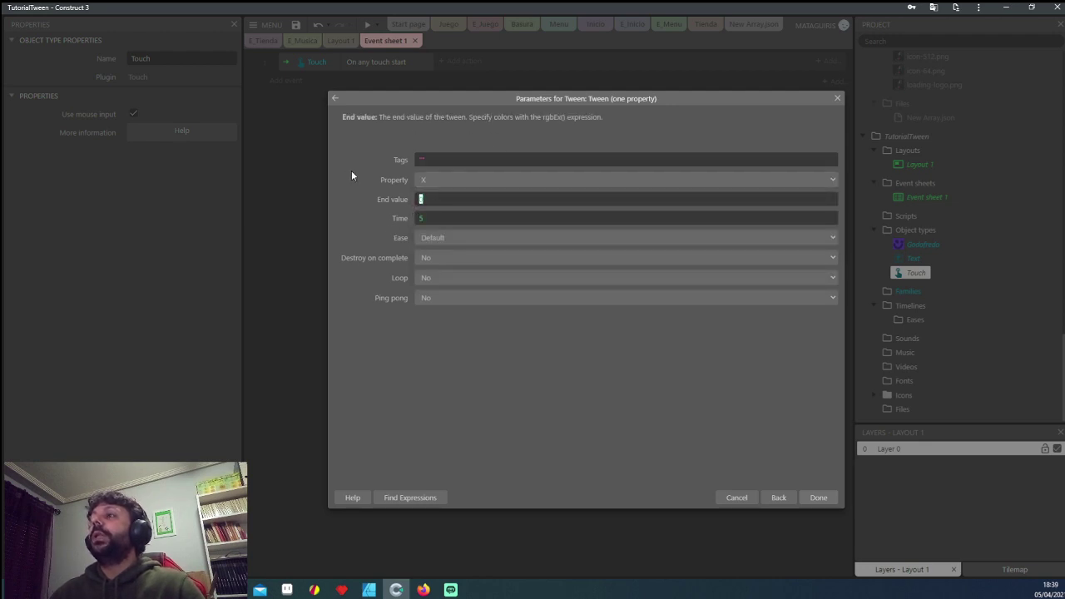
drag(521, 98, 497, 81)
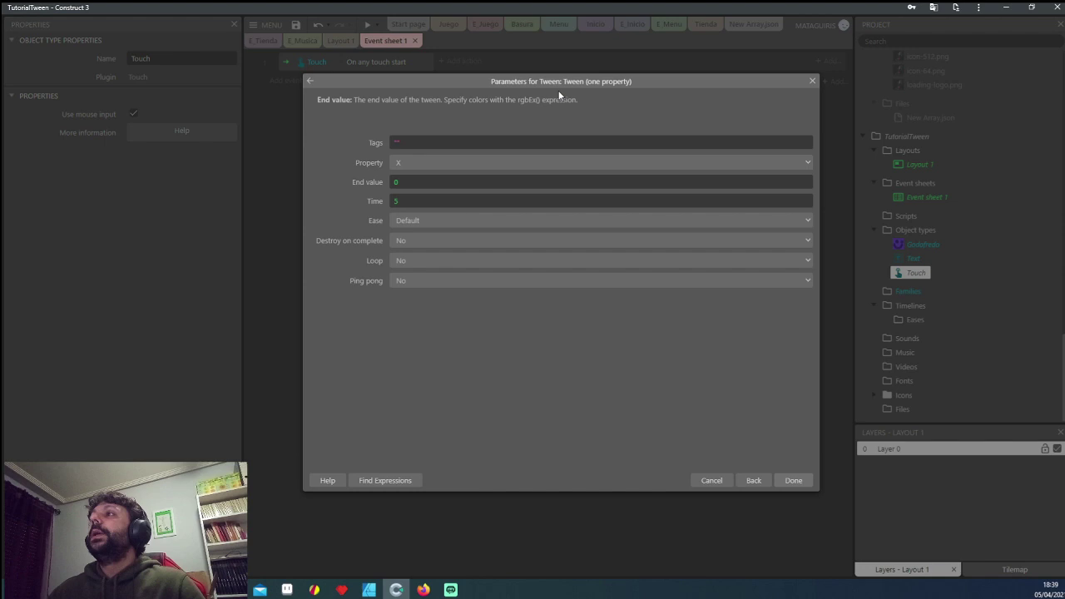
click(396, 181)
text(600)
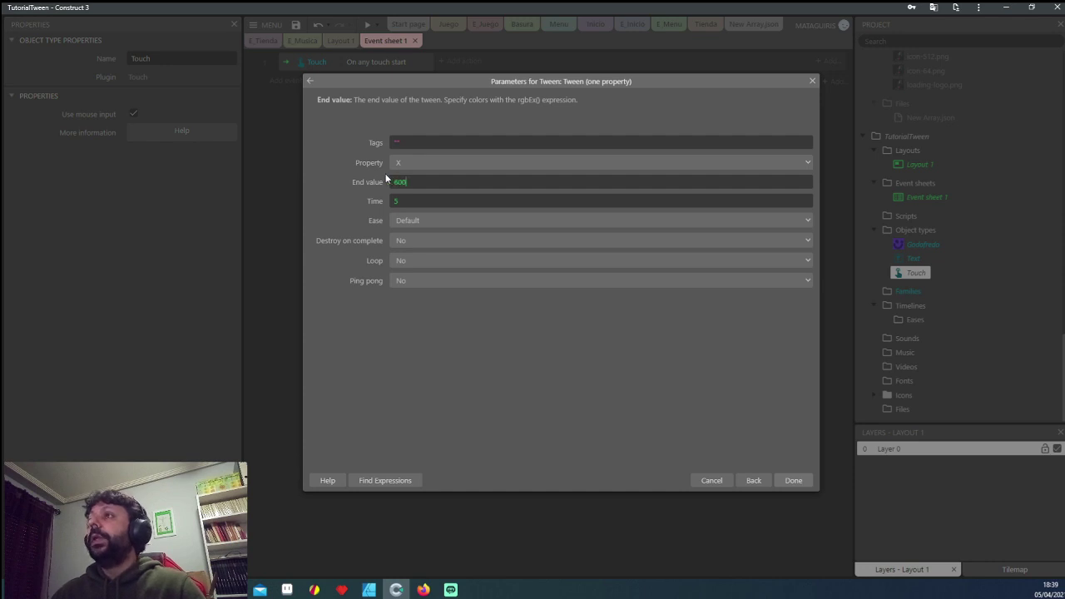
key(Tab)
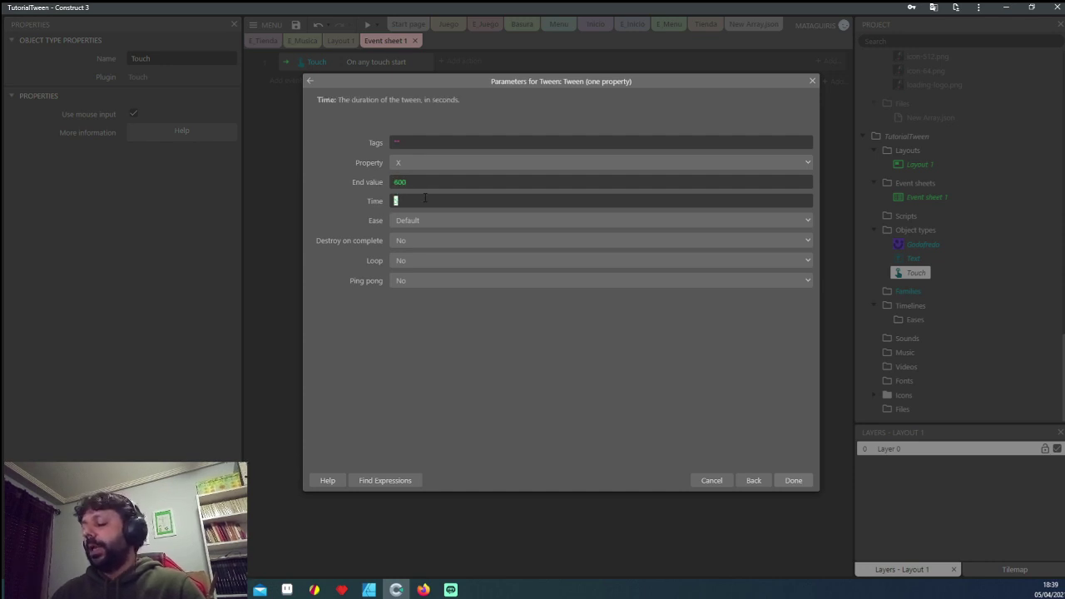
text(1)
Step: Leave Default easing, destroy on complete No and looping off, then confirm the action
click(434, 222)
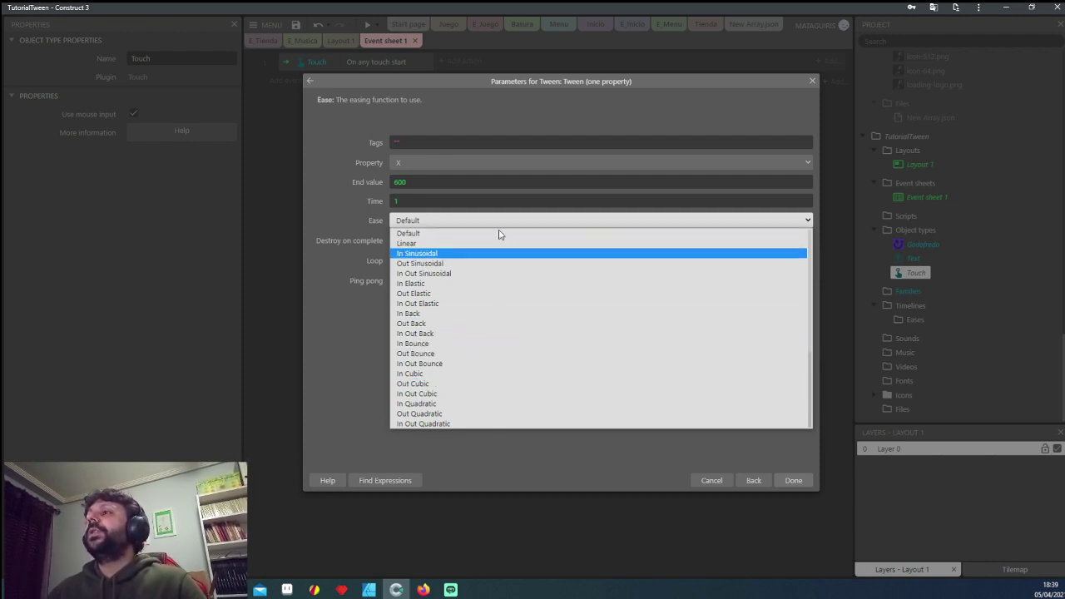
click(342, 337)
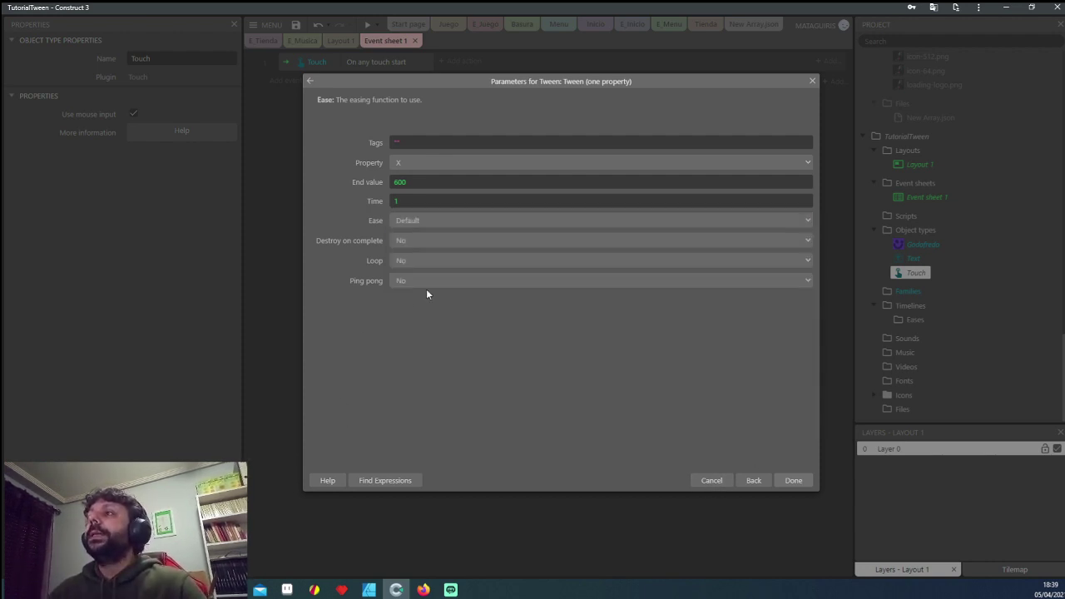
click(417, 242)
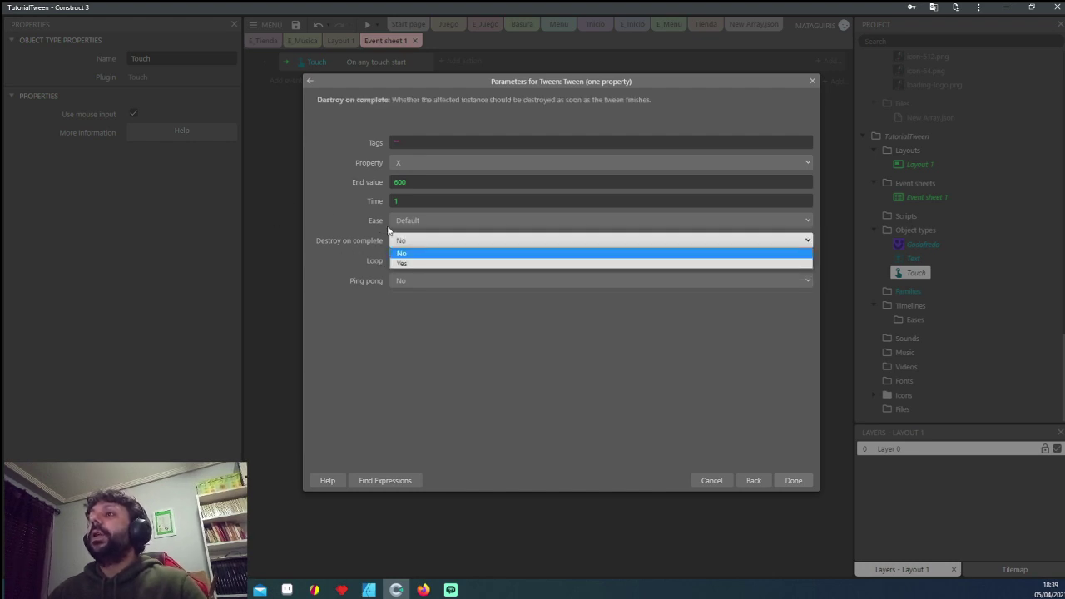
click(398, 183)
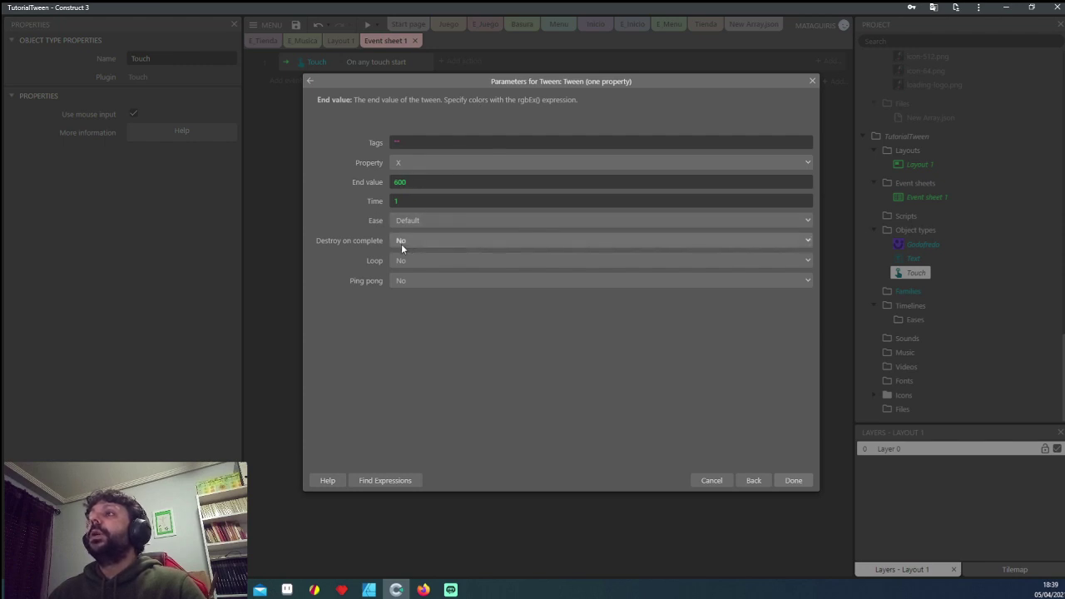
click(420, 260)
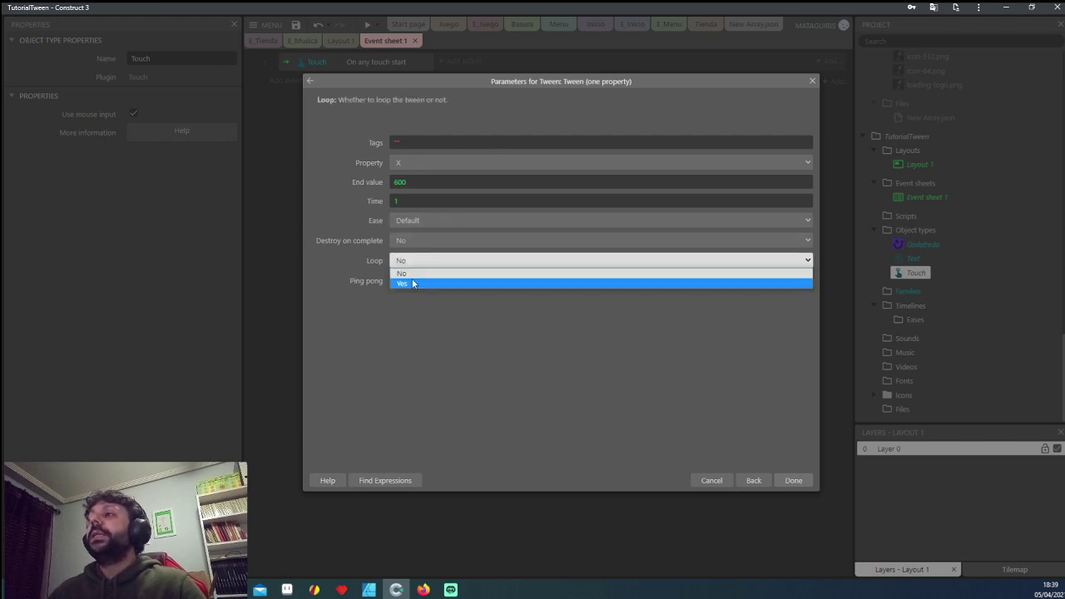
click(355, 314)
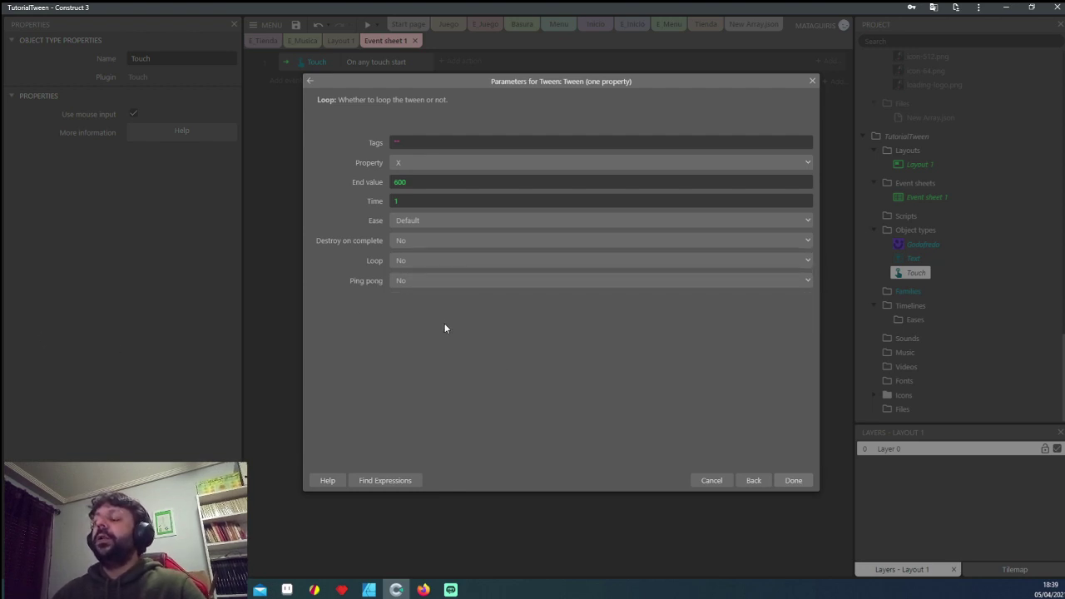
click(794, 481)
Step: Preview the game, touch to see Godofredo slide right, then return to Event sheet 1
click(339, 42)
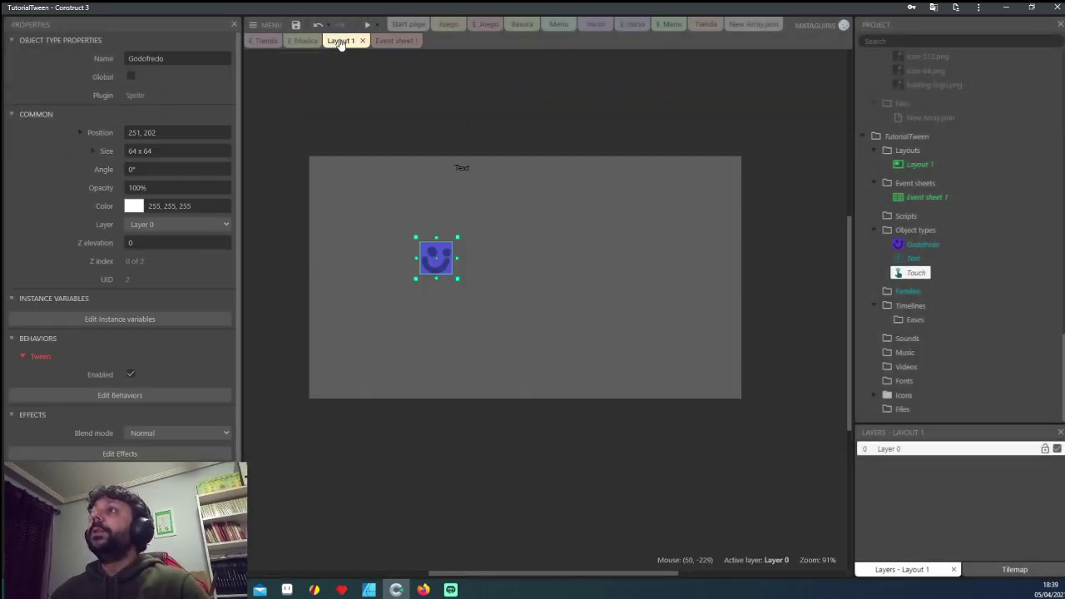
click(367, 27)
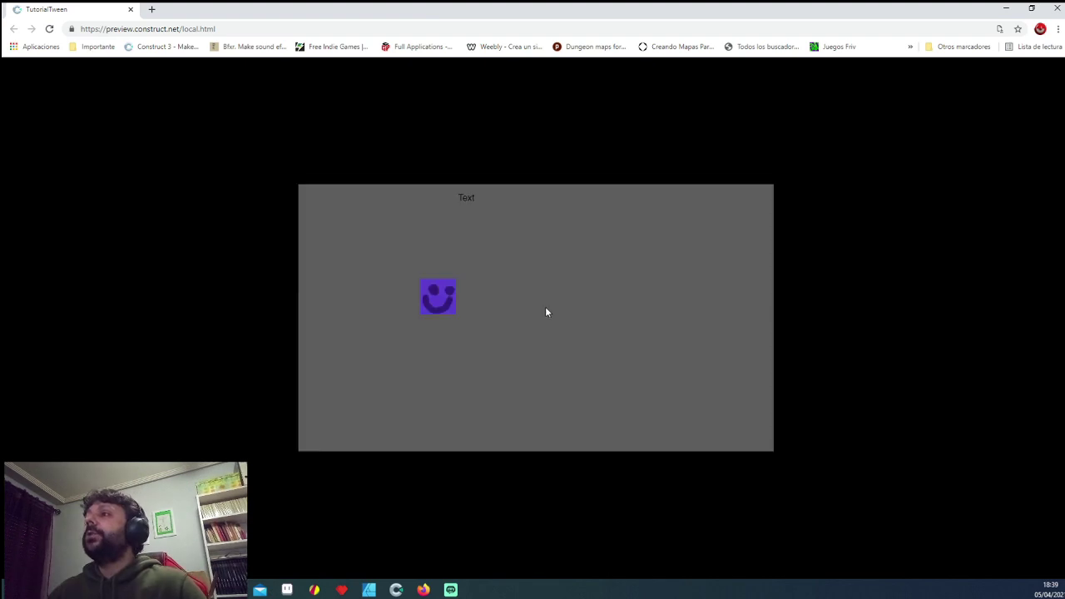
click(520, 332)
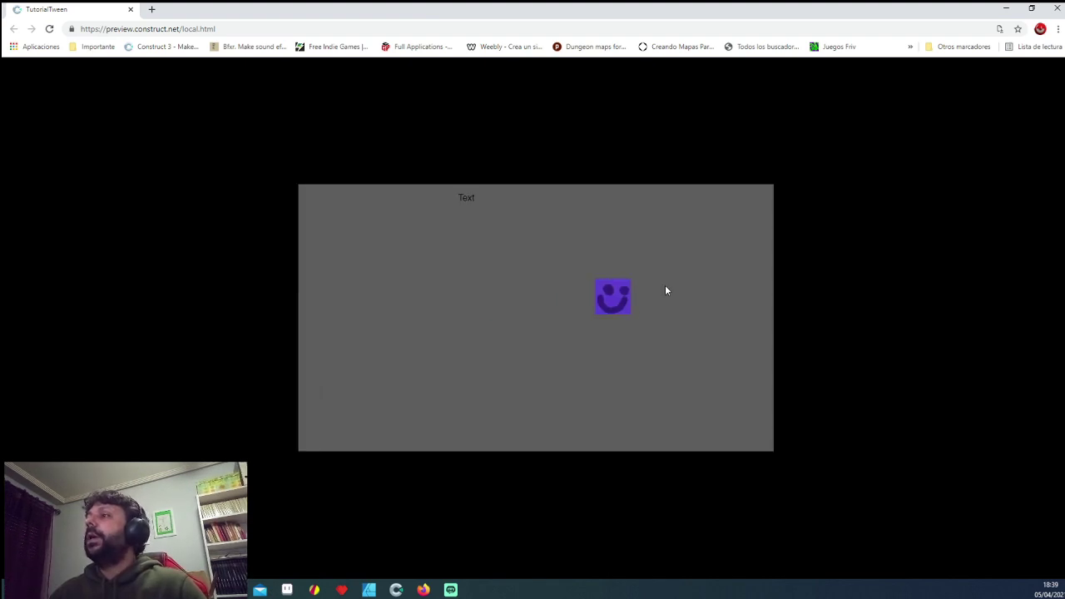
click(130, 11)
click(397, 40)
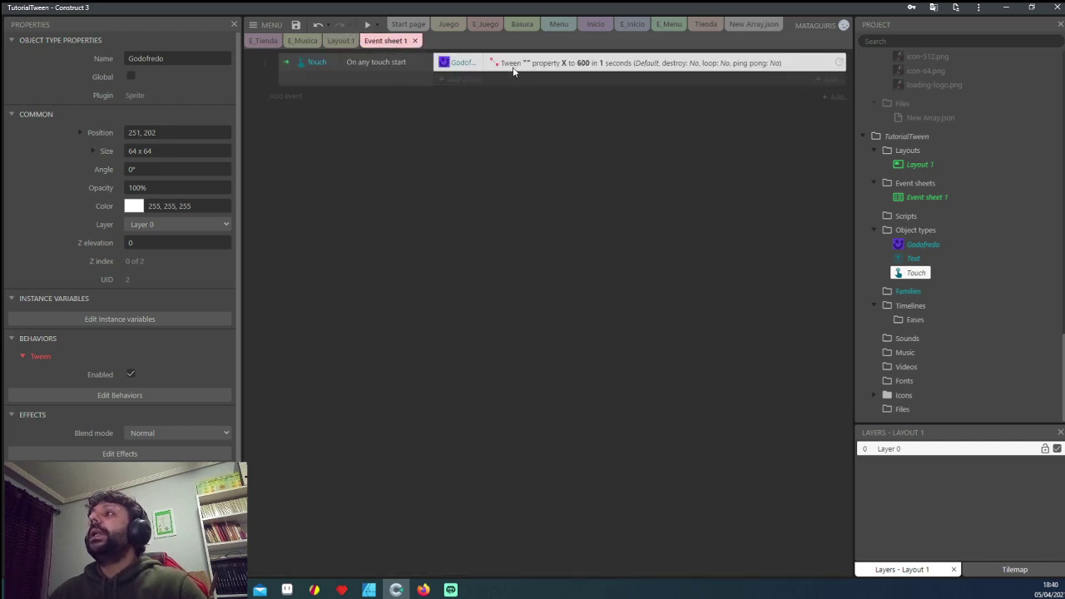
Step: Replace the touch action with Godofredo's Tween (two properties) action
double_click(504, 63)
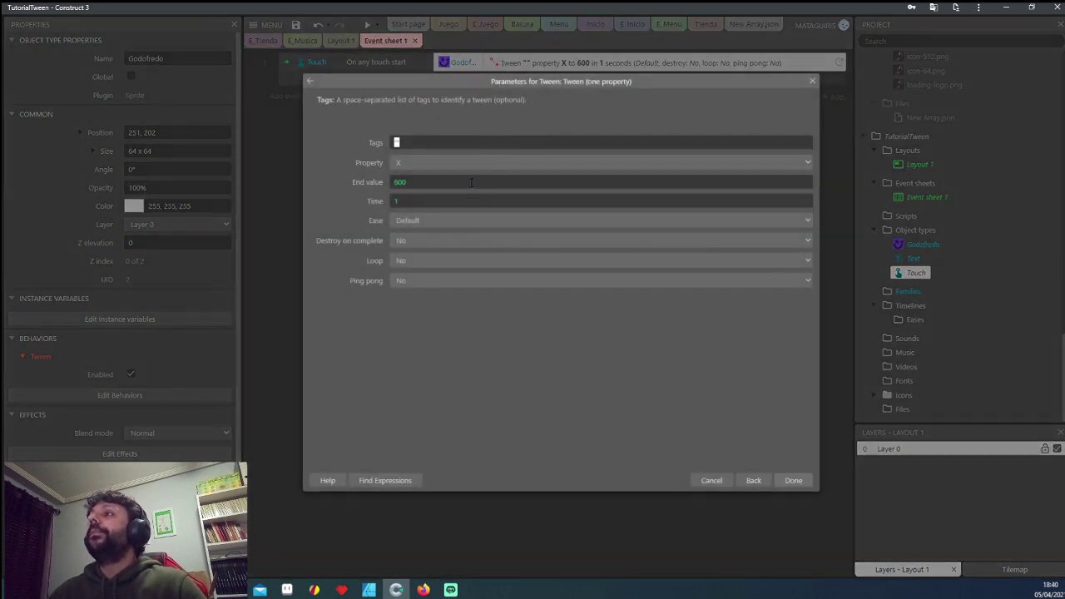
click(754, 481)
scroll(531, 358, down, 5)
scroll(547, 357, down, 3)
double_click(504, 307)
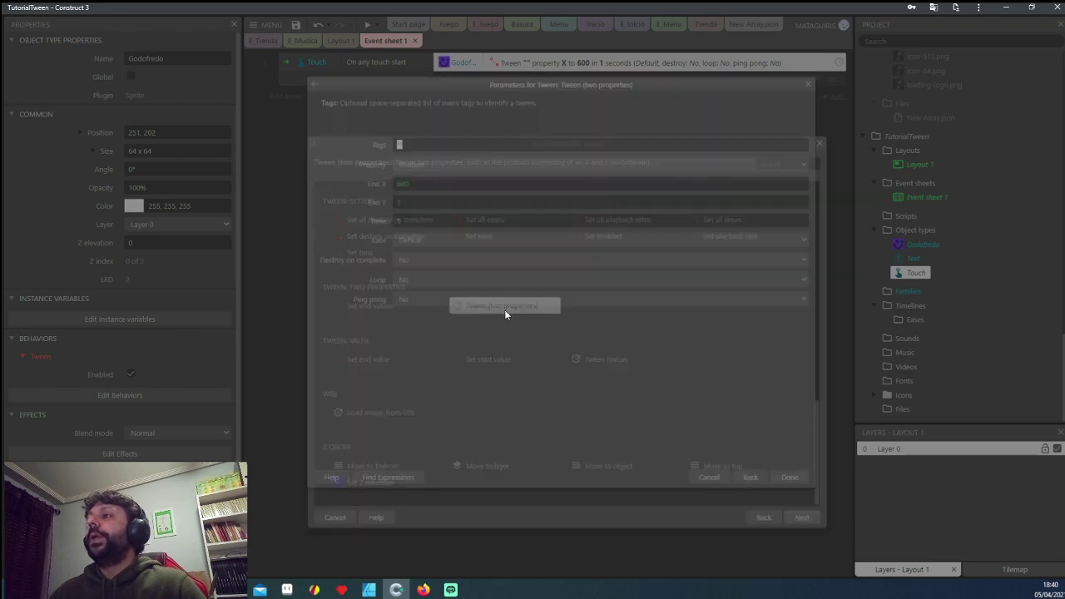
Step: Set the tween to Position with End X 600, End Y 20 and Time 0.5
click(427, 163)
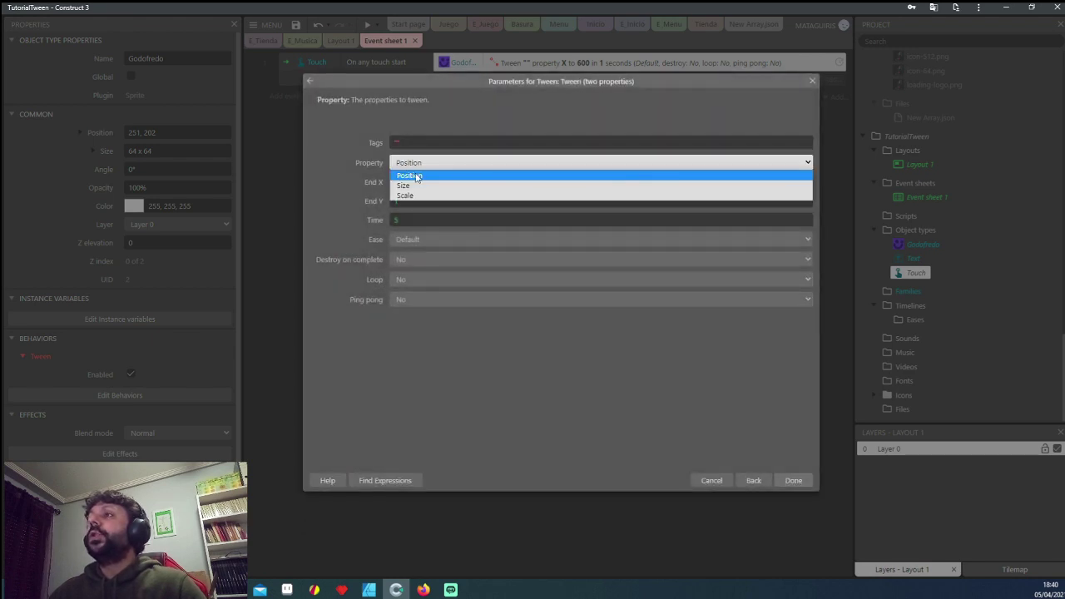
click(405, 186)
click(408, 163)
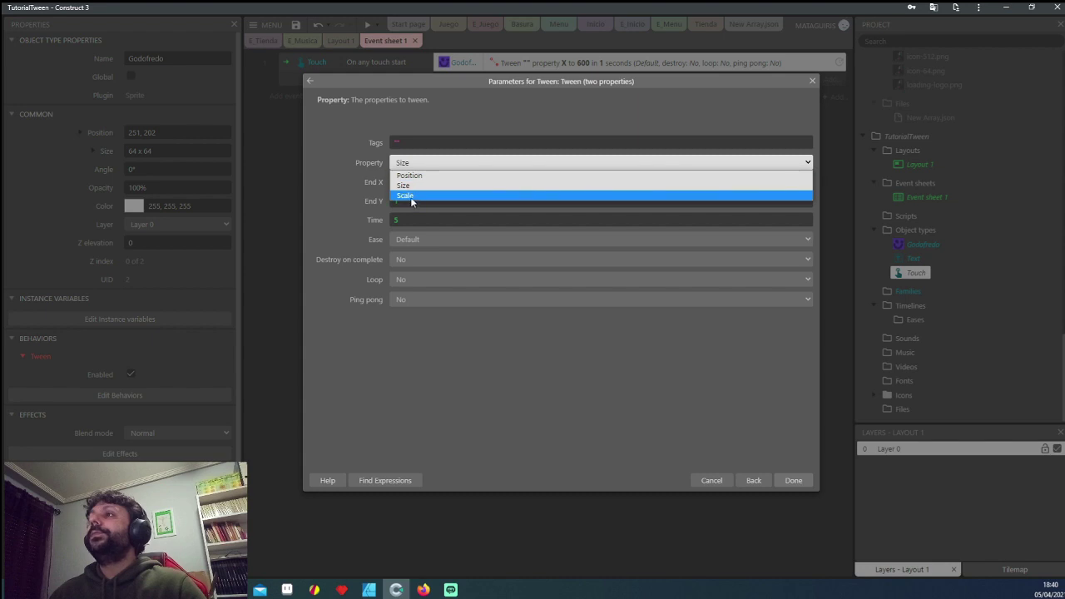
click(412, 197)
click(420, 165)
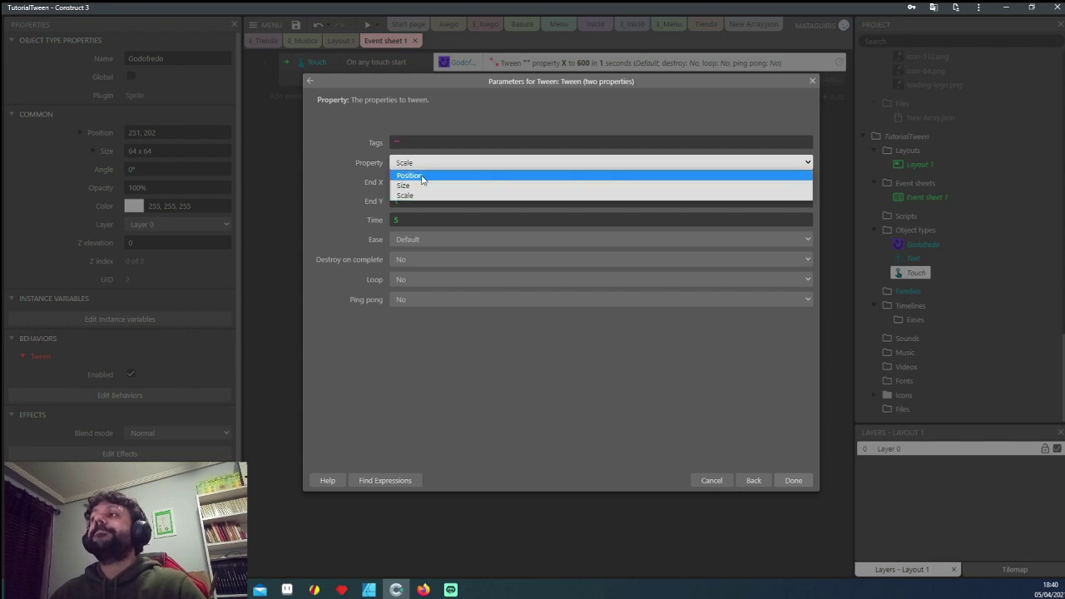
click(423, 174)
click(421, 180)
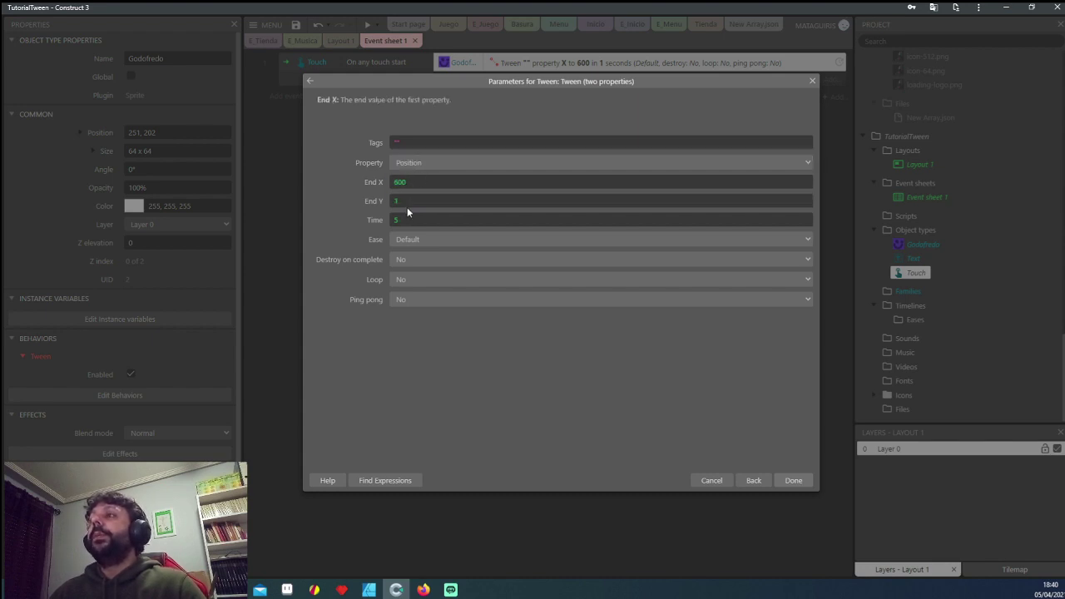
click(407, 207)
text(2)
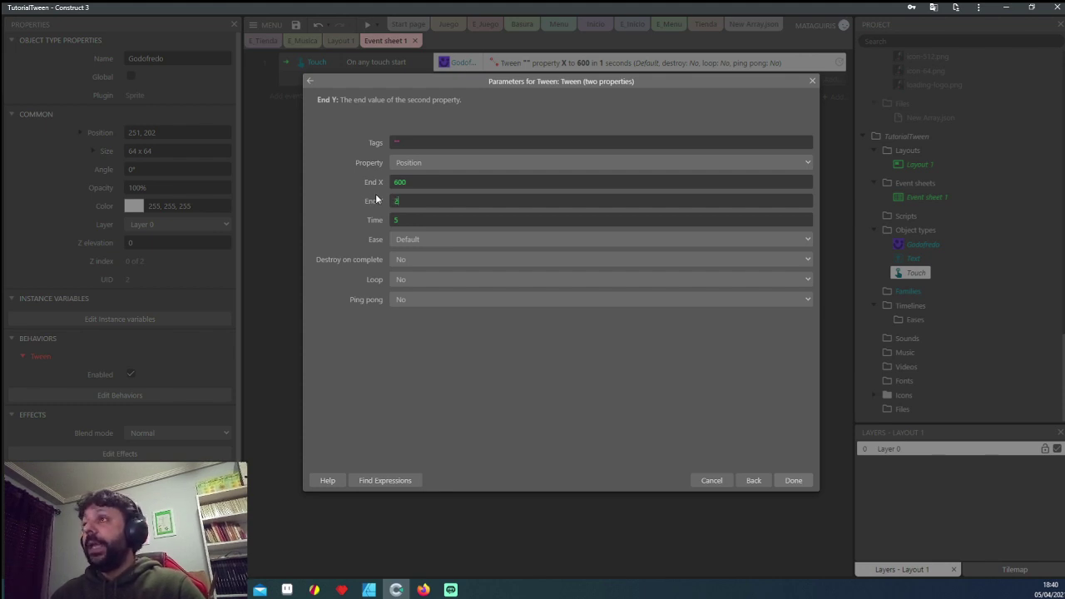
text(0)
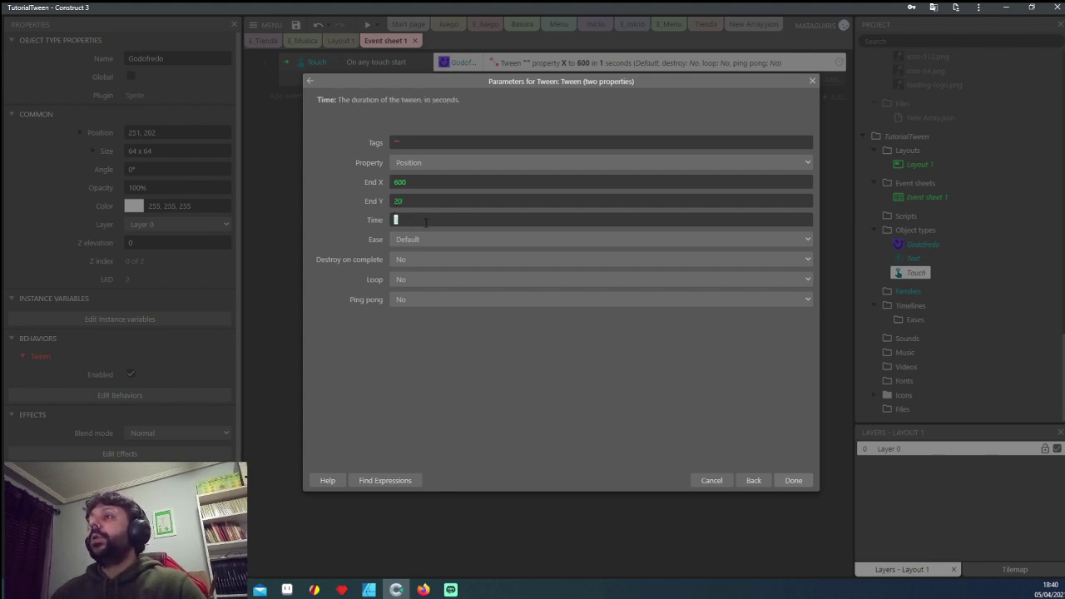
text(.5)
key(Return)
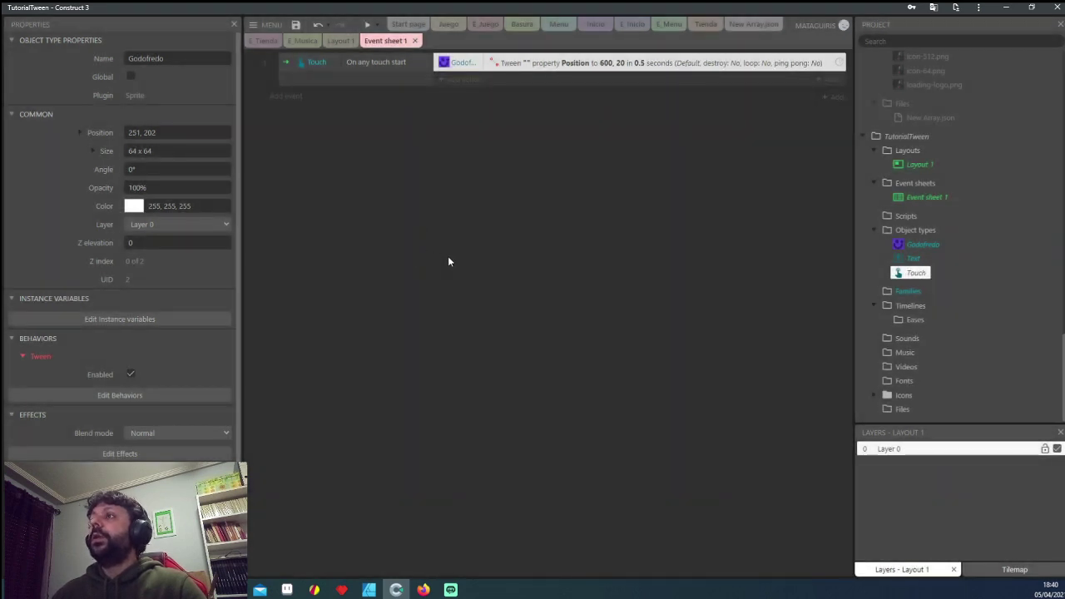
click(366, 25)
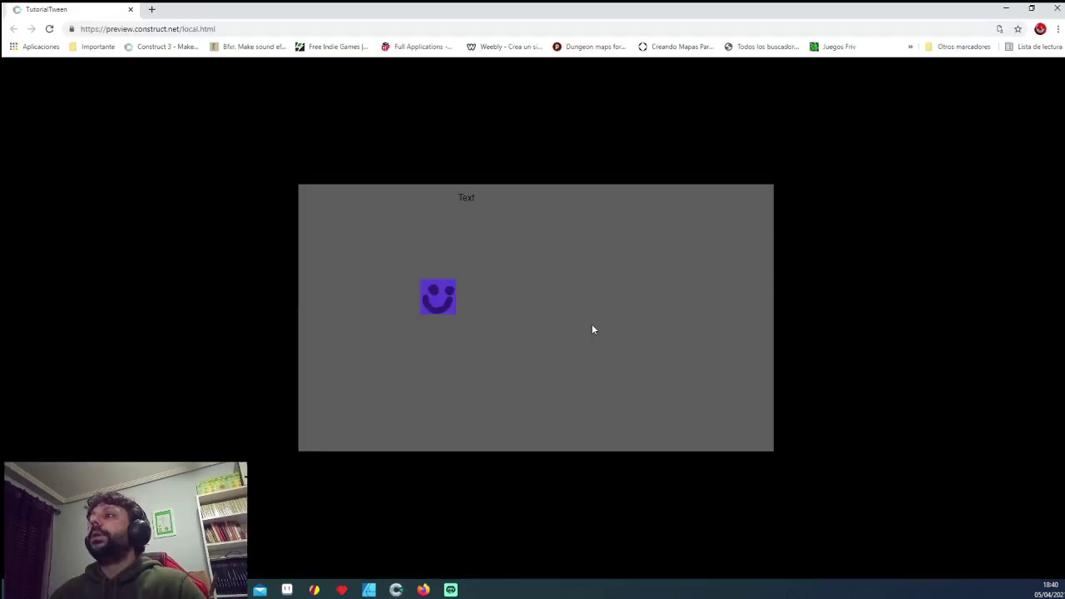
click(593, 330)
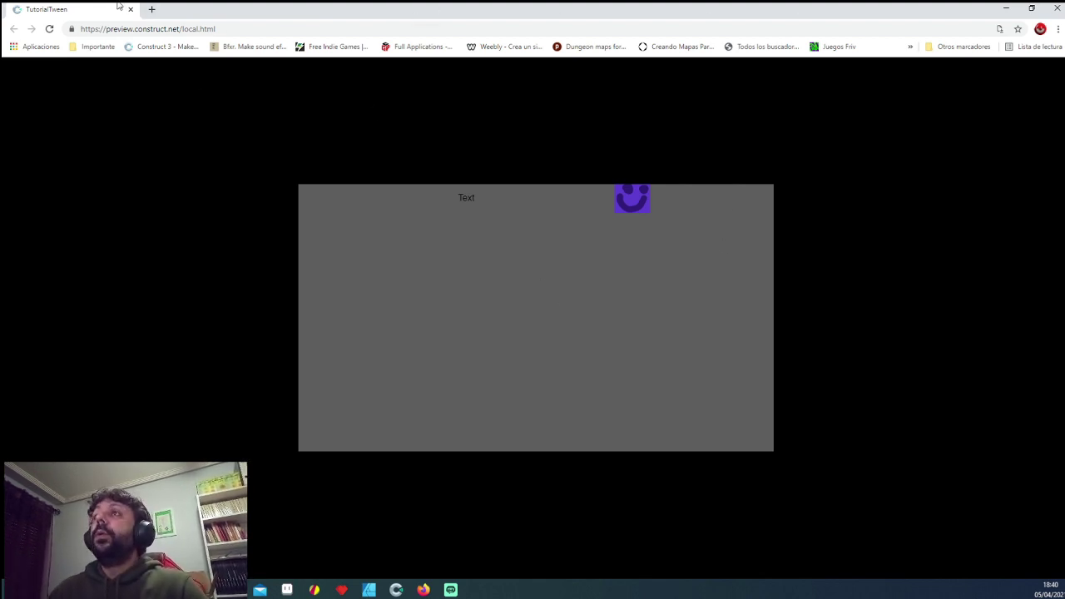
click(131, 9)
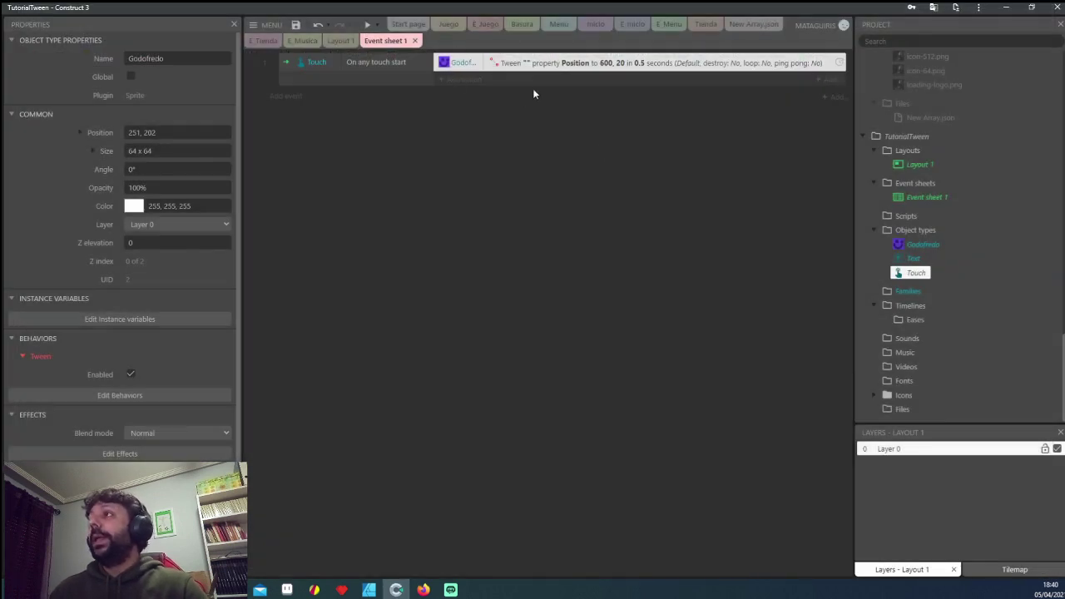
Step: Turn Ping pong on for the Position tween and preview it in the browser
double_click(471, 65)
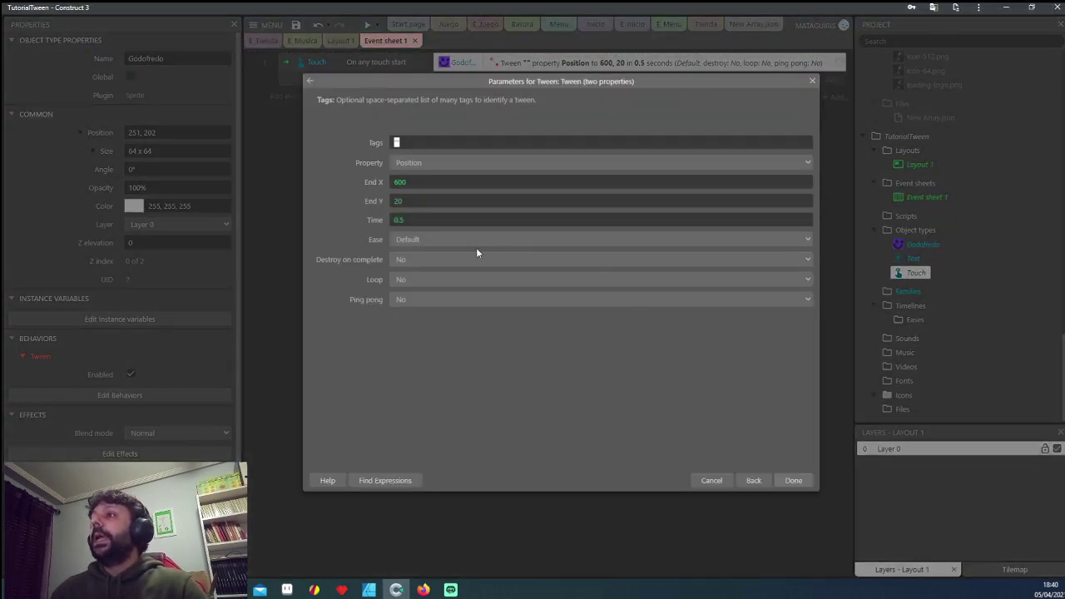
click(414, 301)
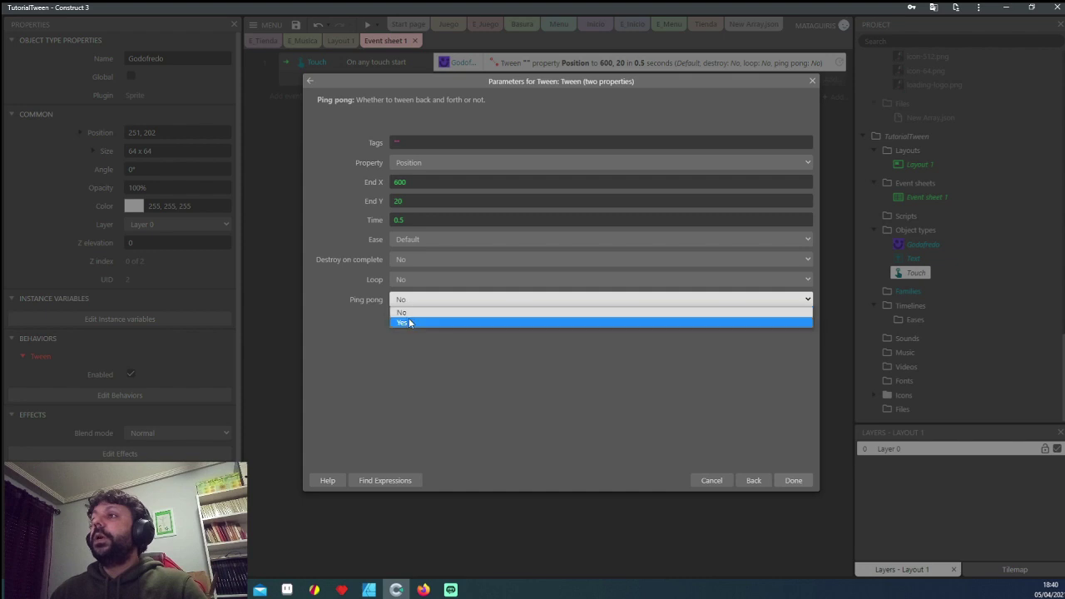
click(410, 319)
click(795, 482)
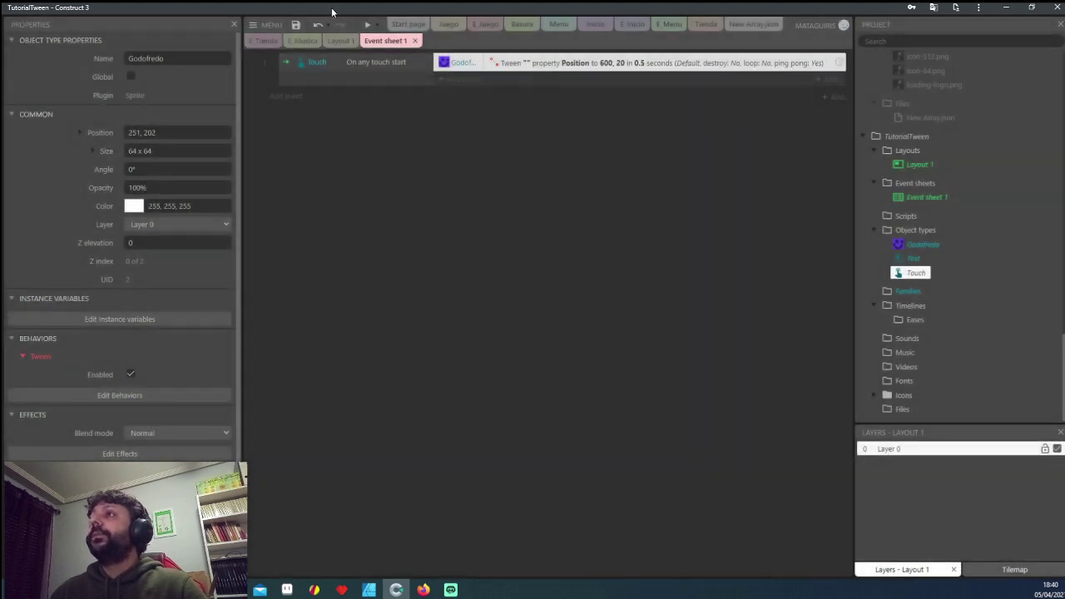
click(365, 25)
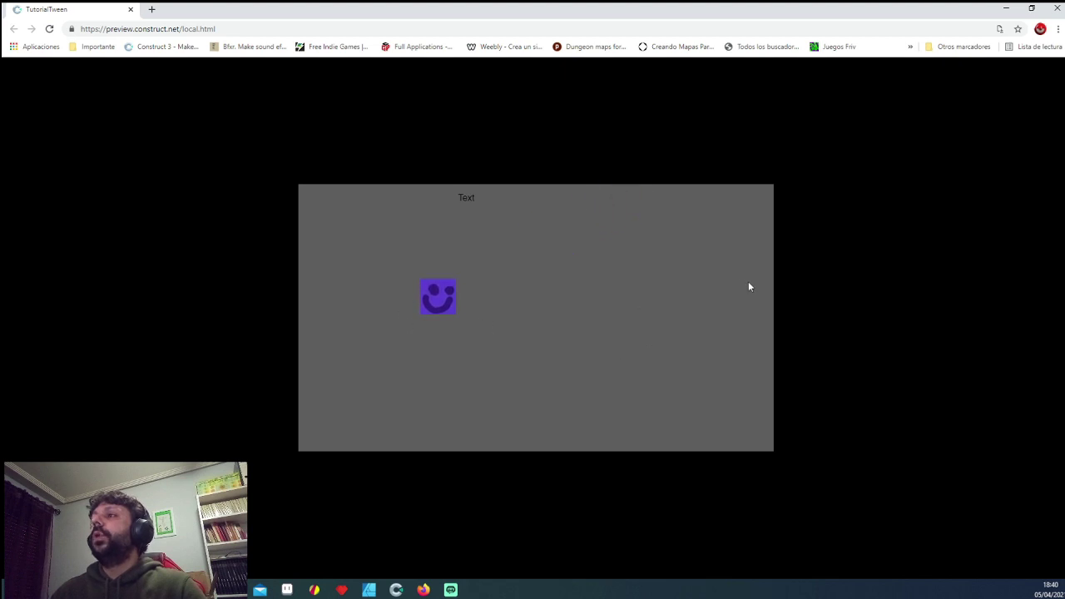
click(130, 10)
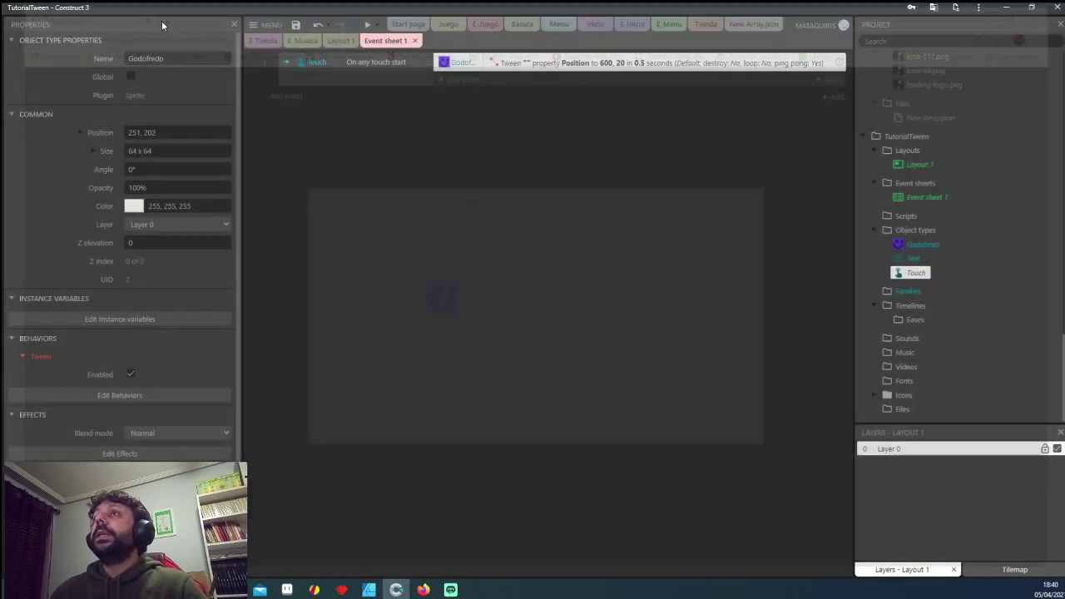
Step: Set the tween's Loop to Yes and preview the result again
double_click(506, 65)
click(476, 279)
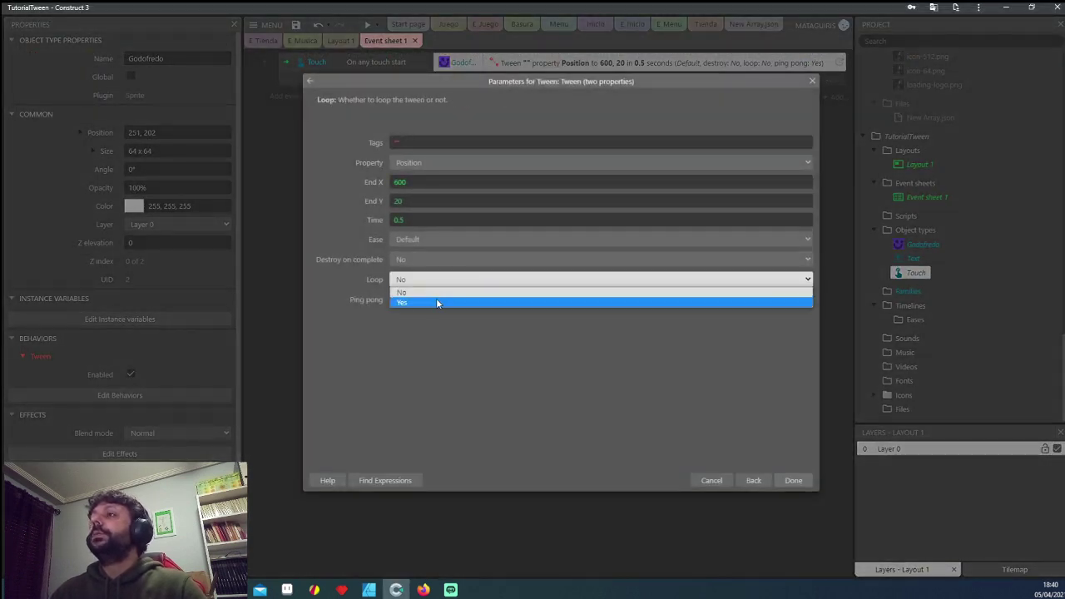
click(436, 299)
click(801, 488)
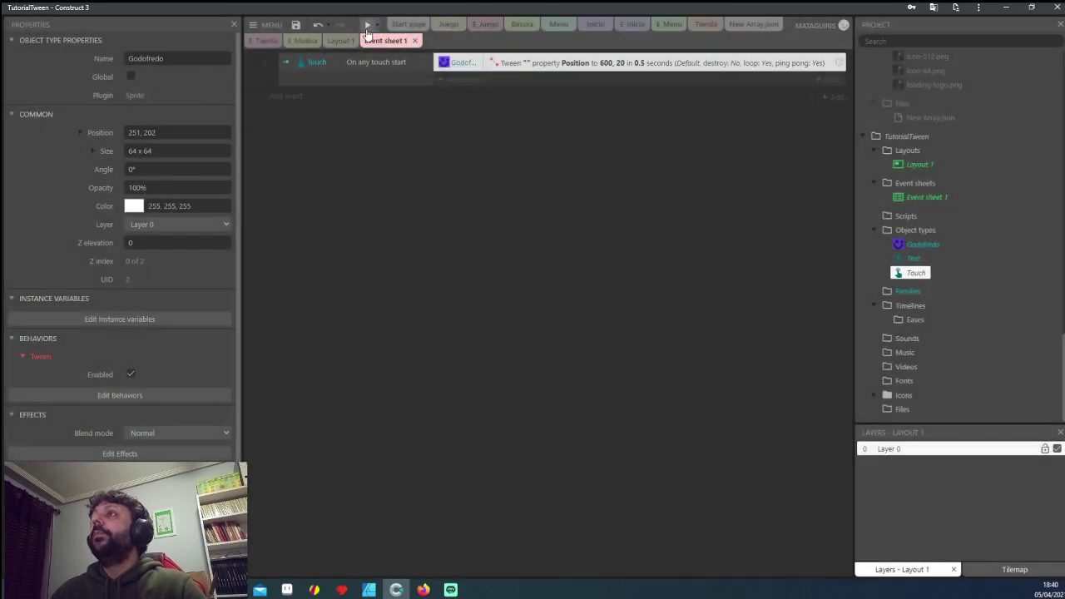
click(367, 24)
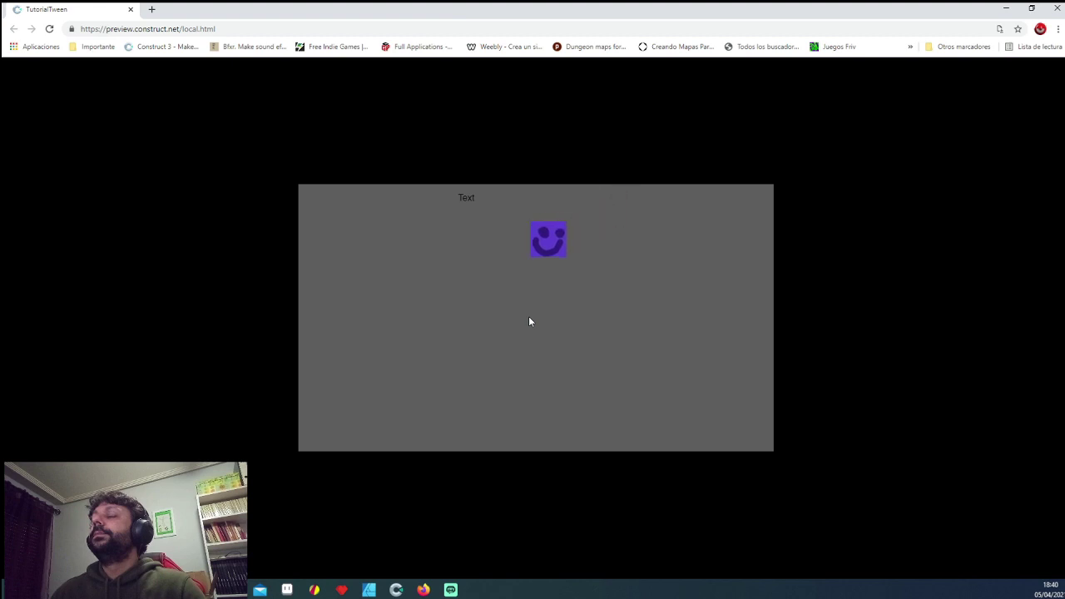
click(130, 11)
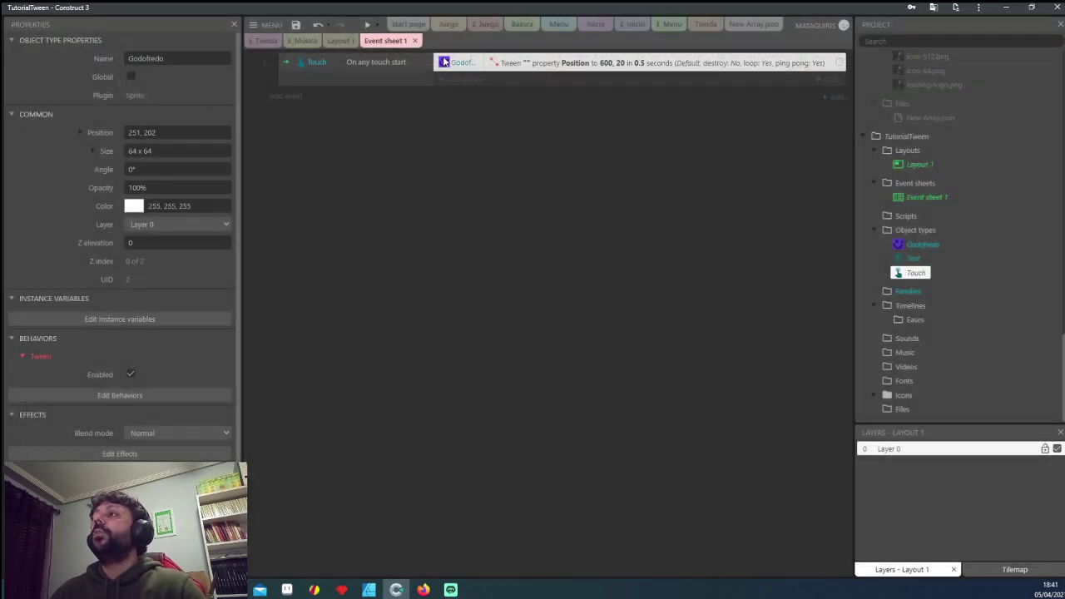
Step: Change the tween to Size with end values 0, 0 and launch a preview
double_click(516, 65)
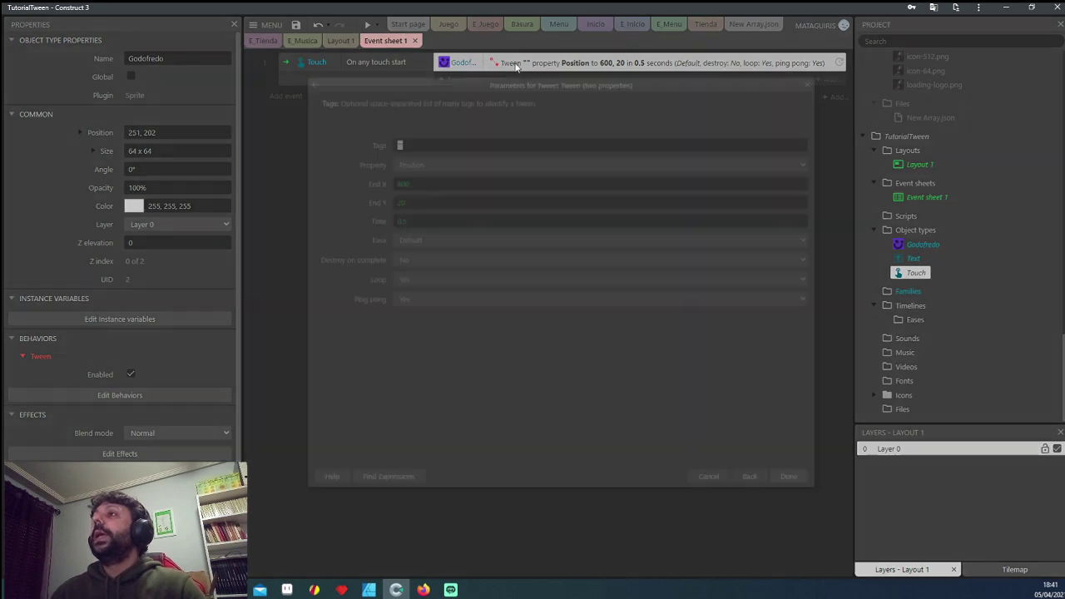
click(421, 163)
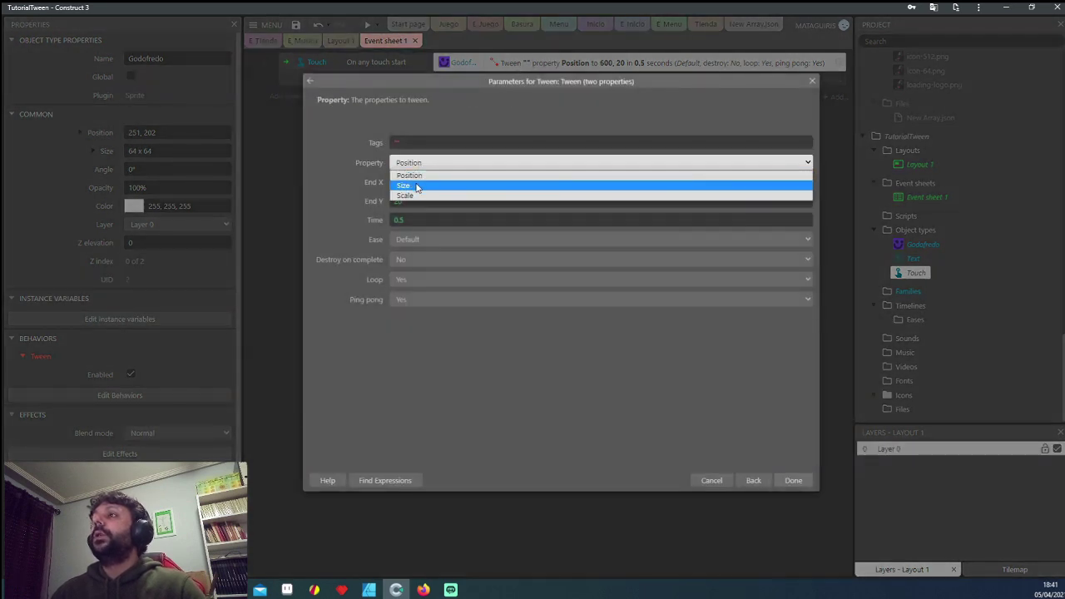
click(414, 186)
double_click(397, 201)
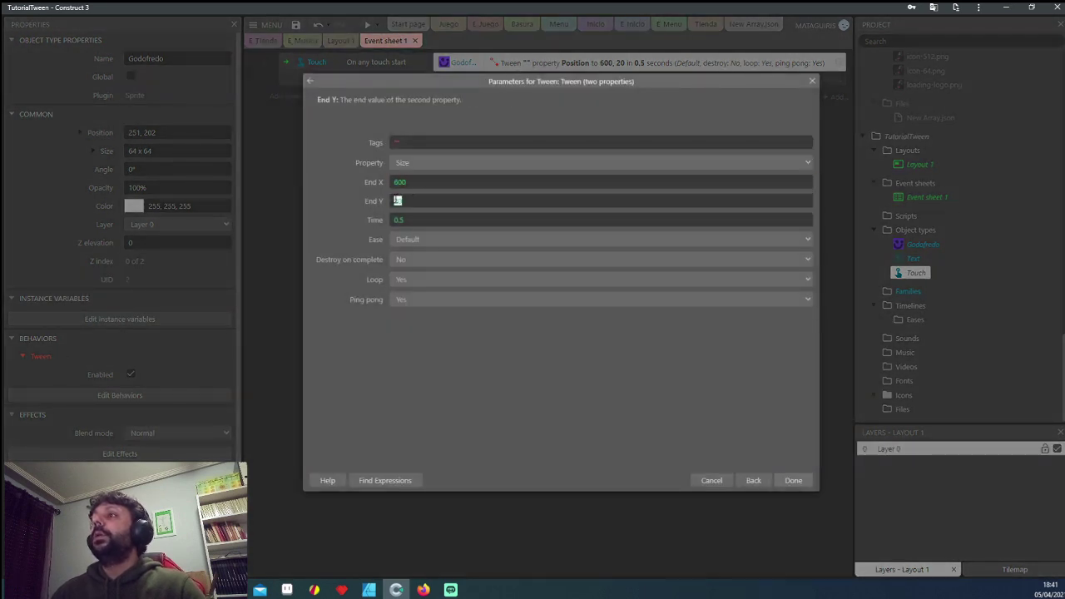
text(0, )
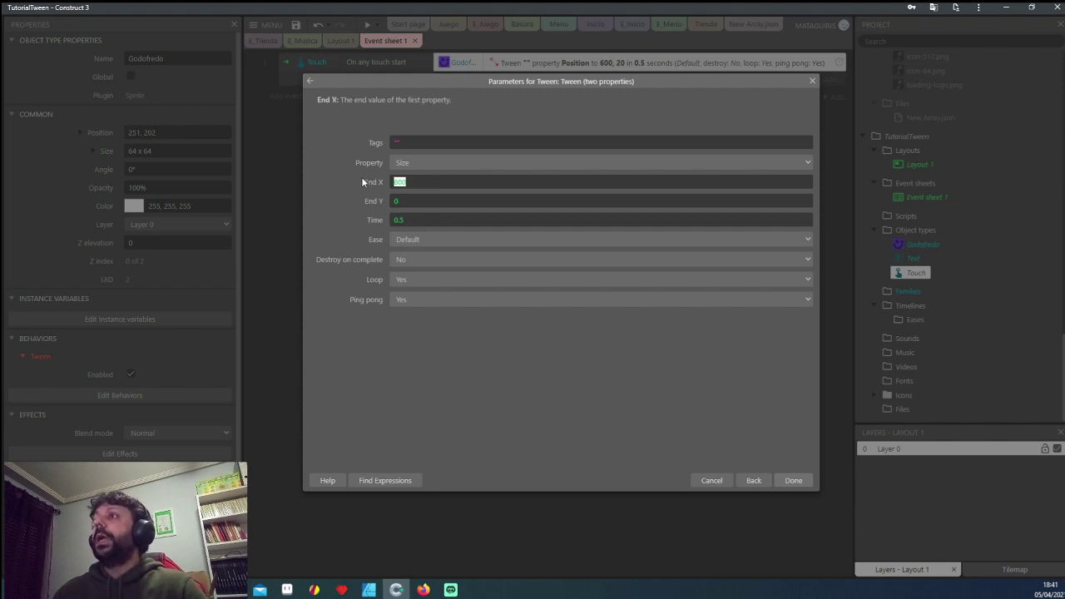
text(0)
click(793, 480)
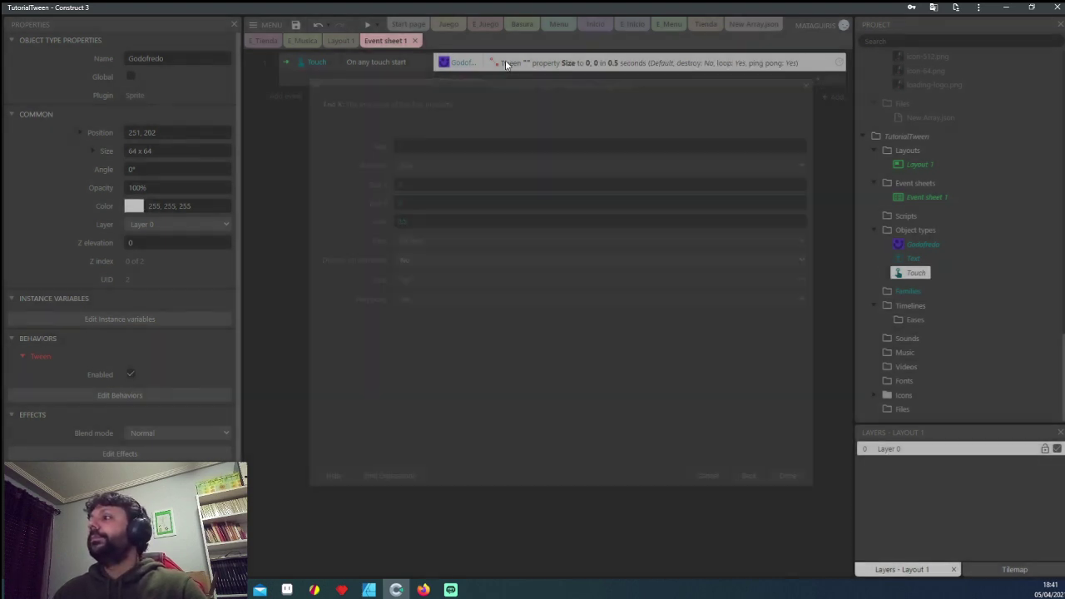
click(366, 27)
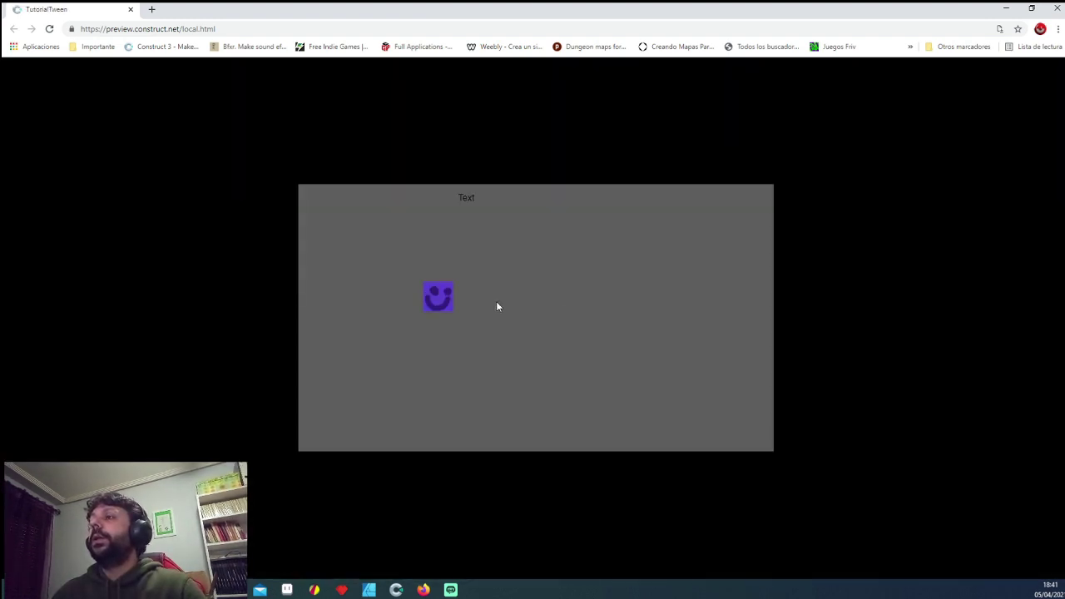
click(131, 10)
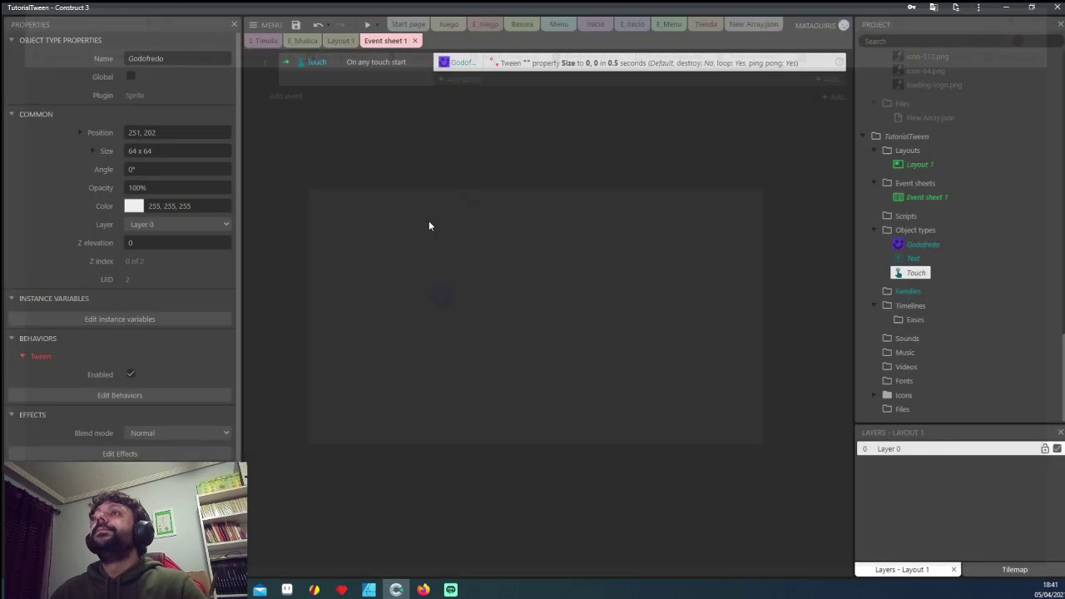
double_click(478, 61)
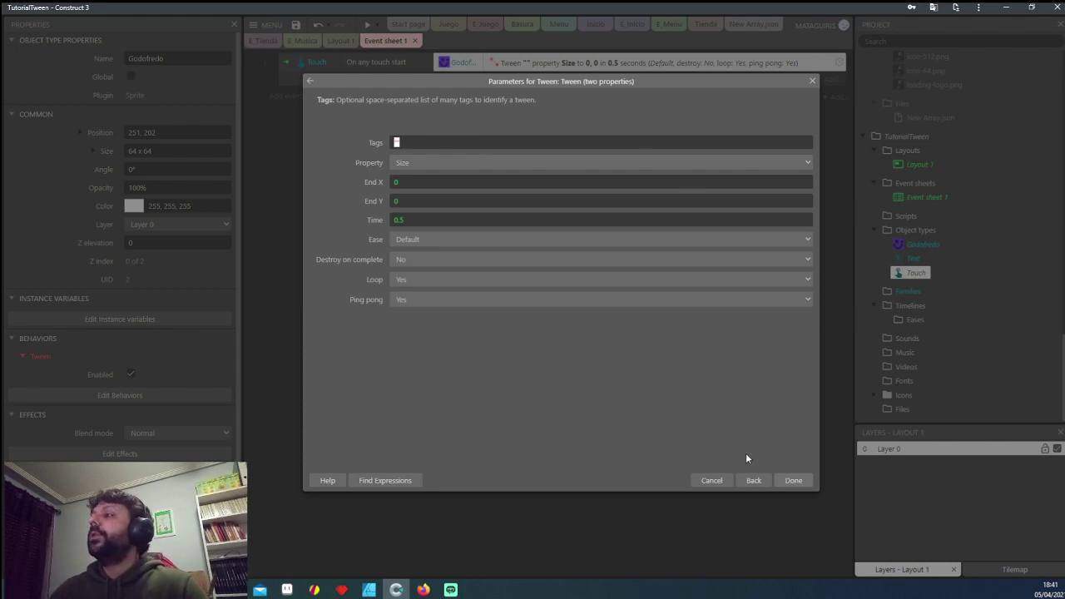
click(712, 481)
Step: Preview the game from the Inicio layout and get past the splash screen and main menu
scroll(1018, 241, up, 5)
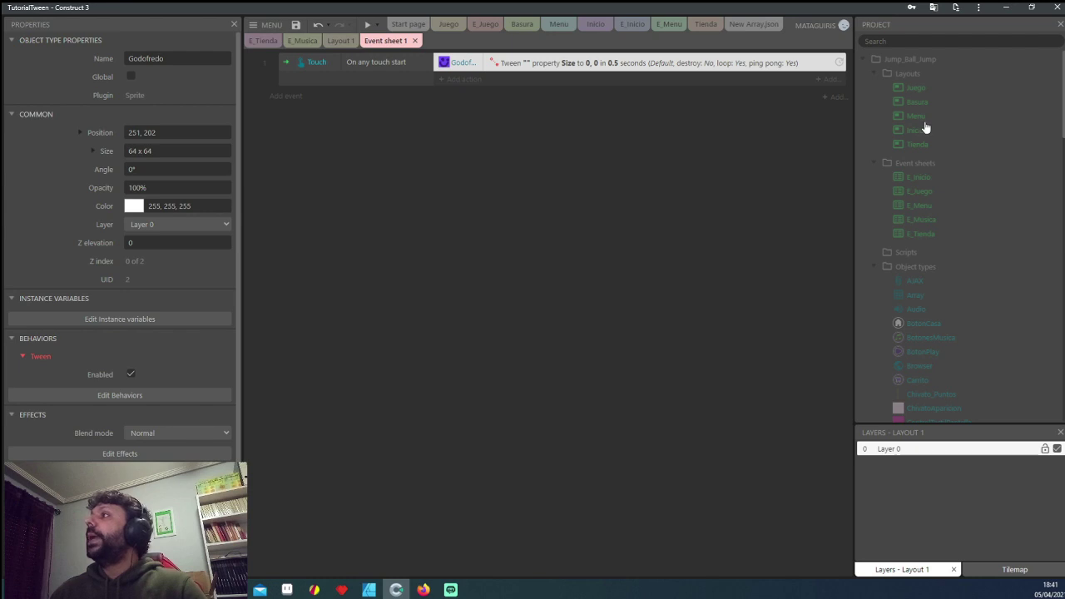
double_click(915, 130)
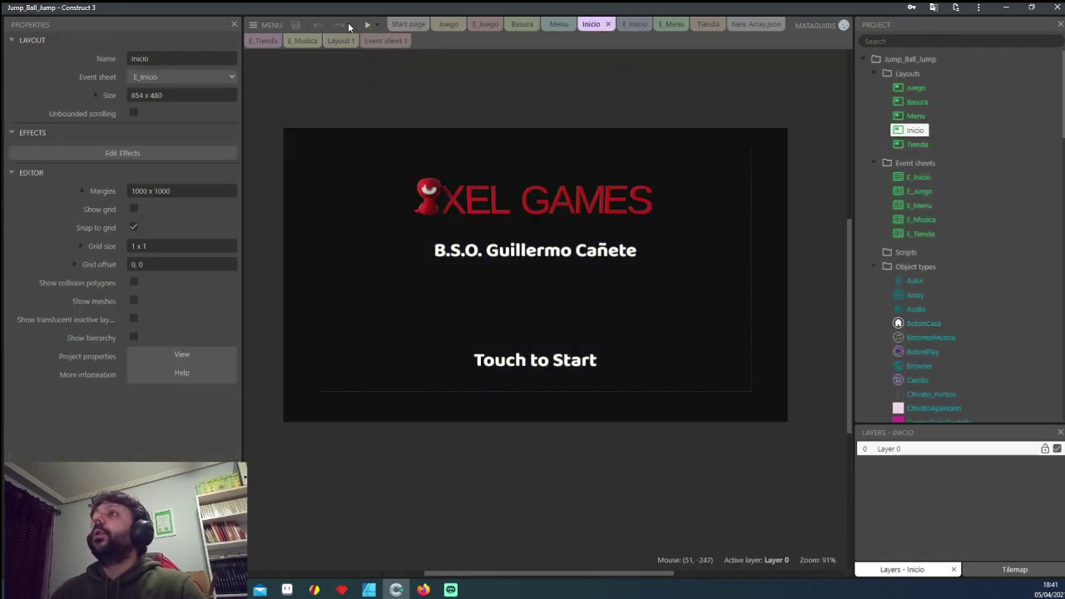
click(367, 24)
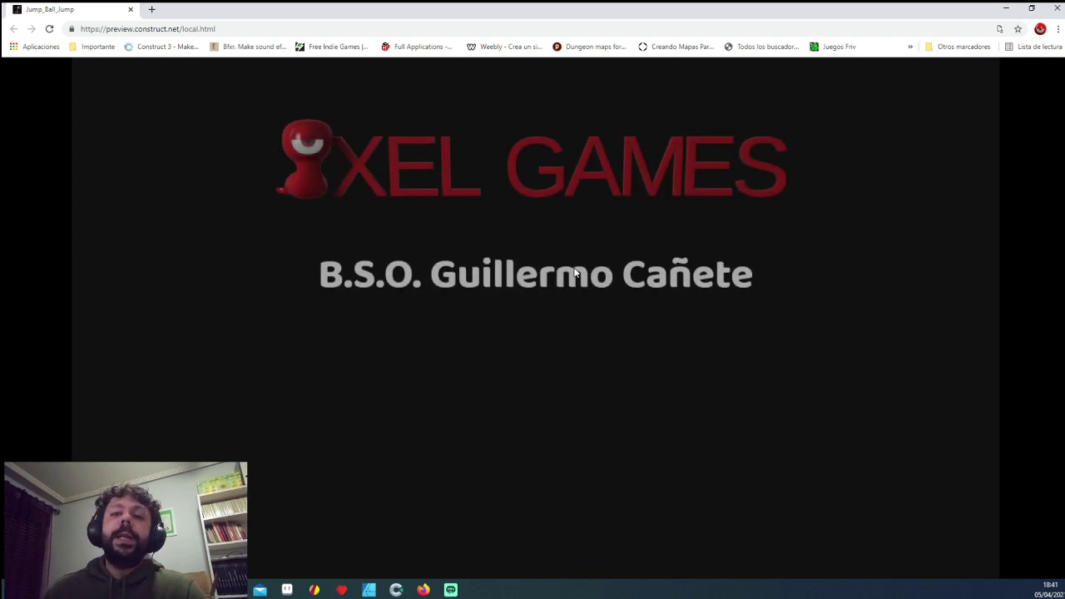
click(550, 285)
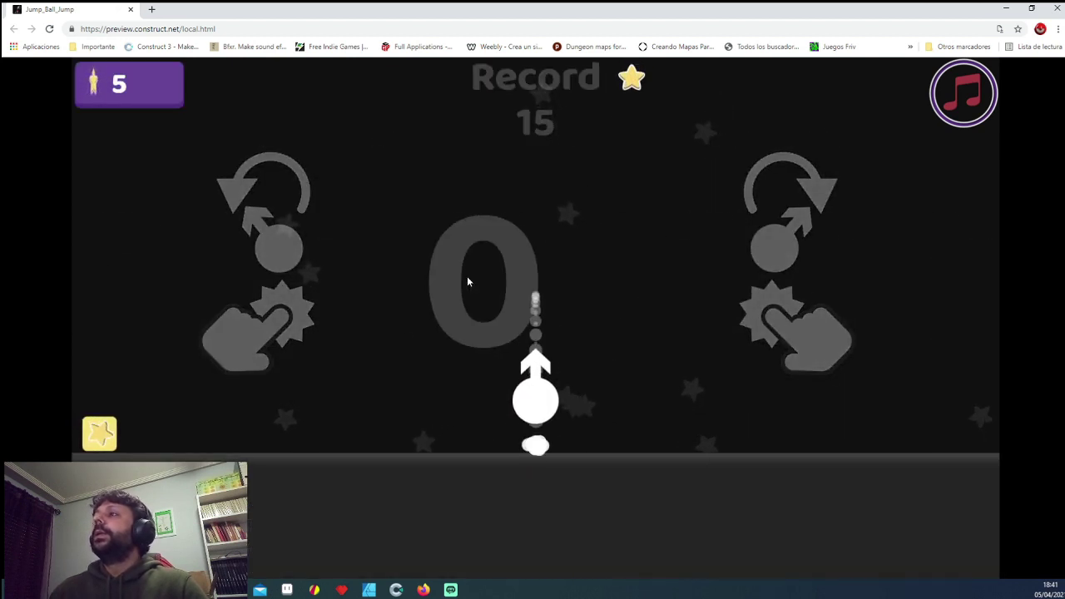
click(467, 282)
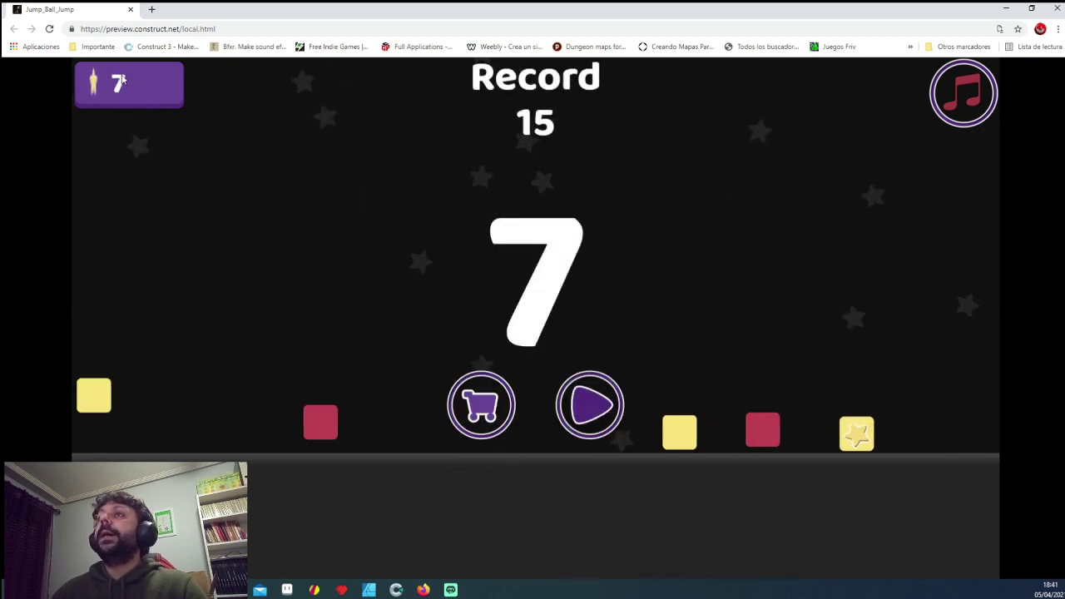
Step: Start a new round and jump the ball repeatedly to collect a star
click(593, 396)
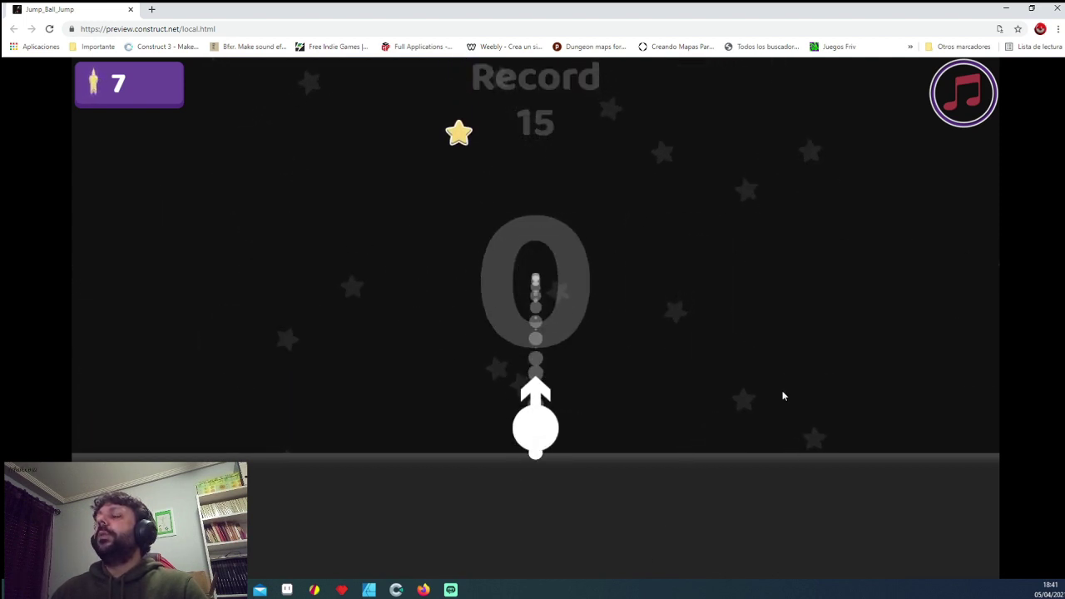
click(782, 394)
click(782, 395)
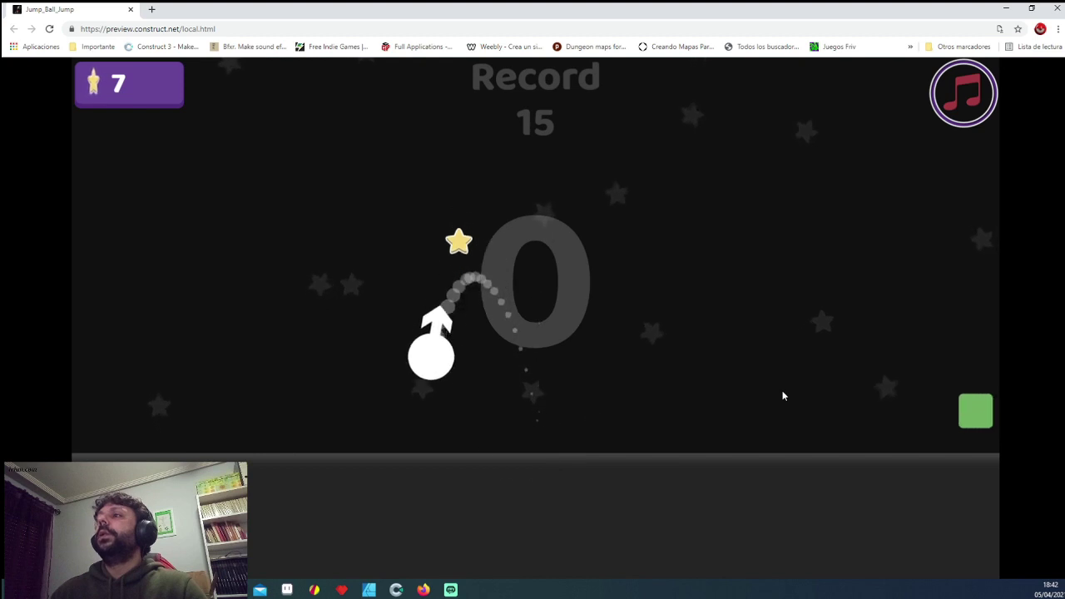
click(782, 396)
click(782, 396)
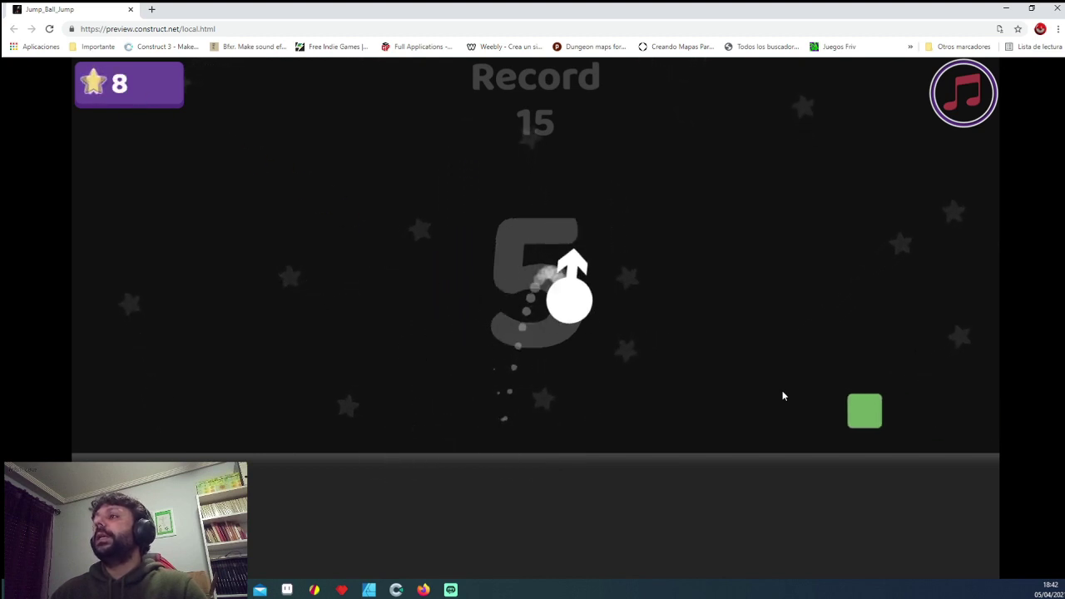
click(782, 396)
click(783, 396)
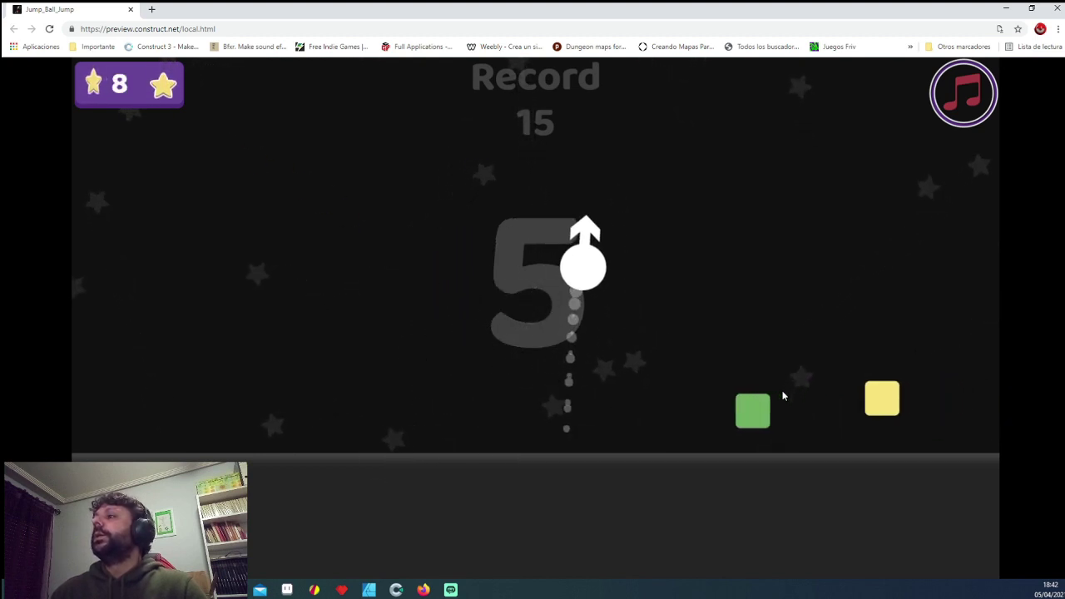
click(782, 396)
click(782, 396)
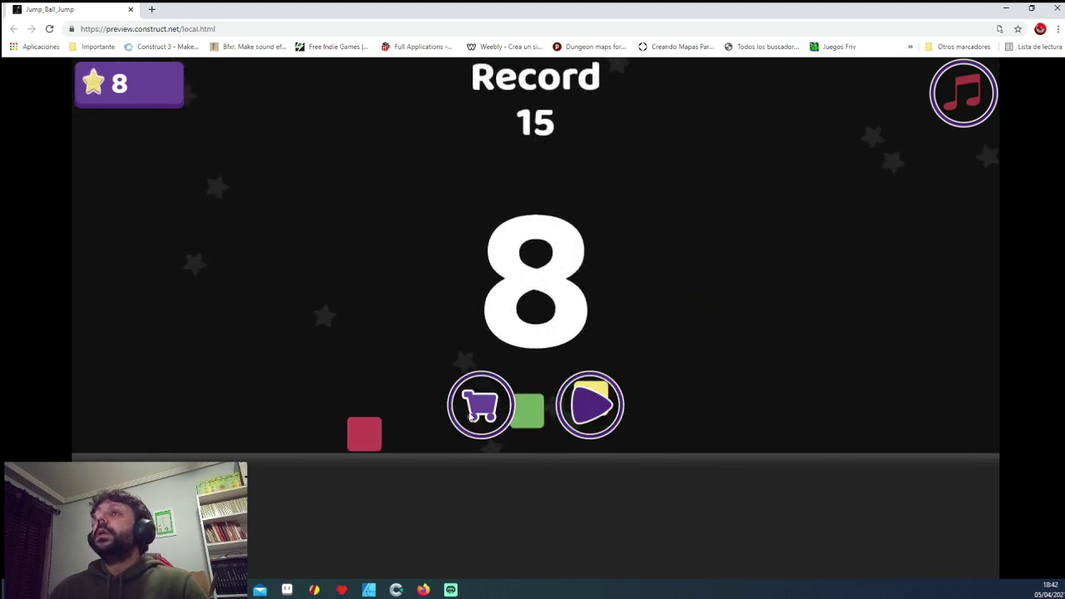
Step: Buy the 5-star smiley ball skin in the shop, then close the preview
click(487, 403)
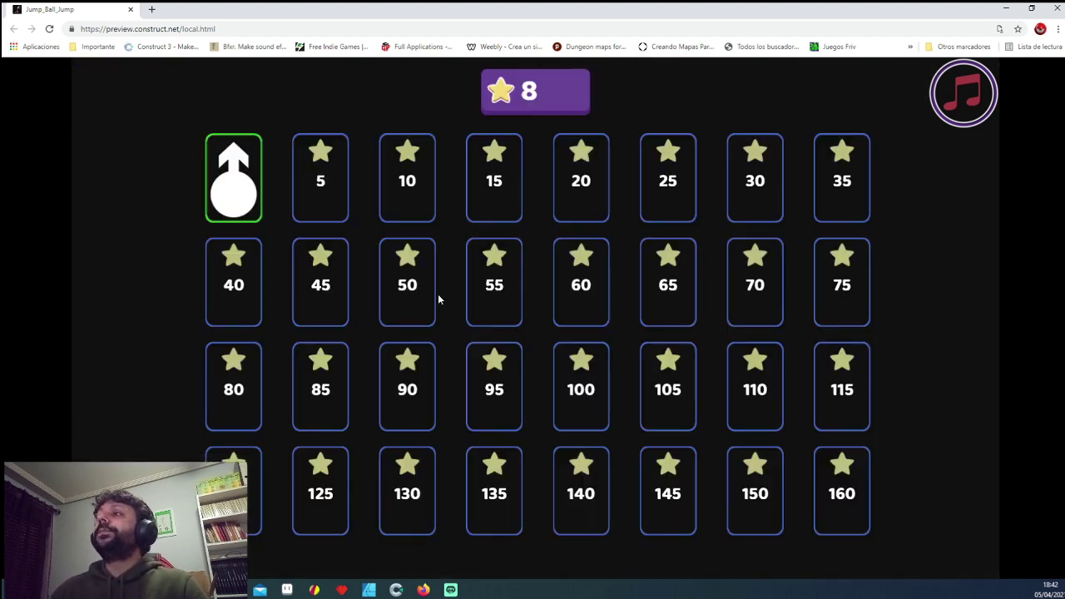
click(327, 188)
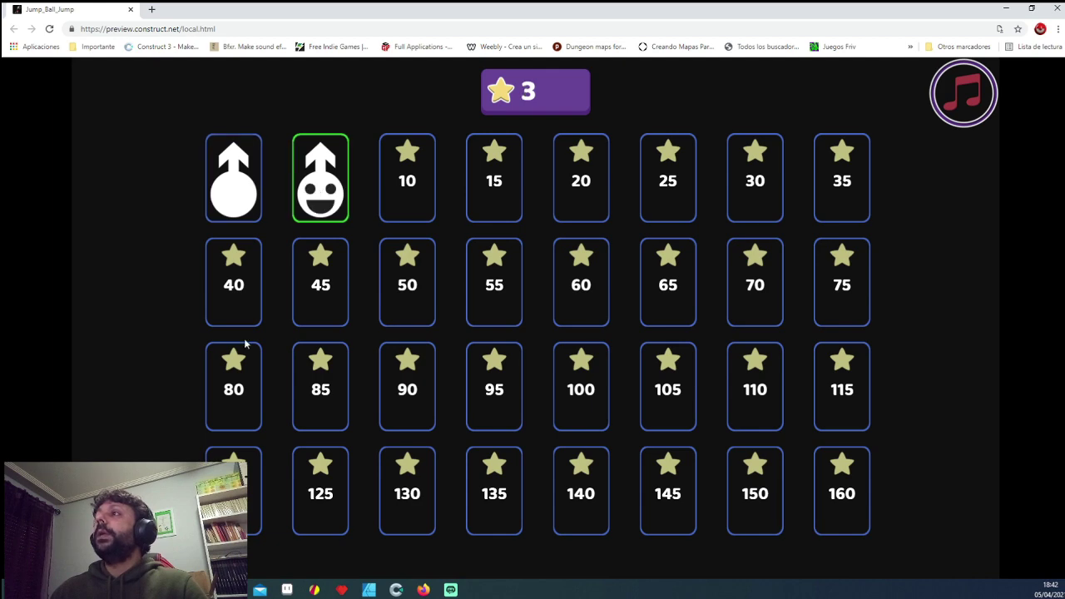
click(130, 9)
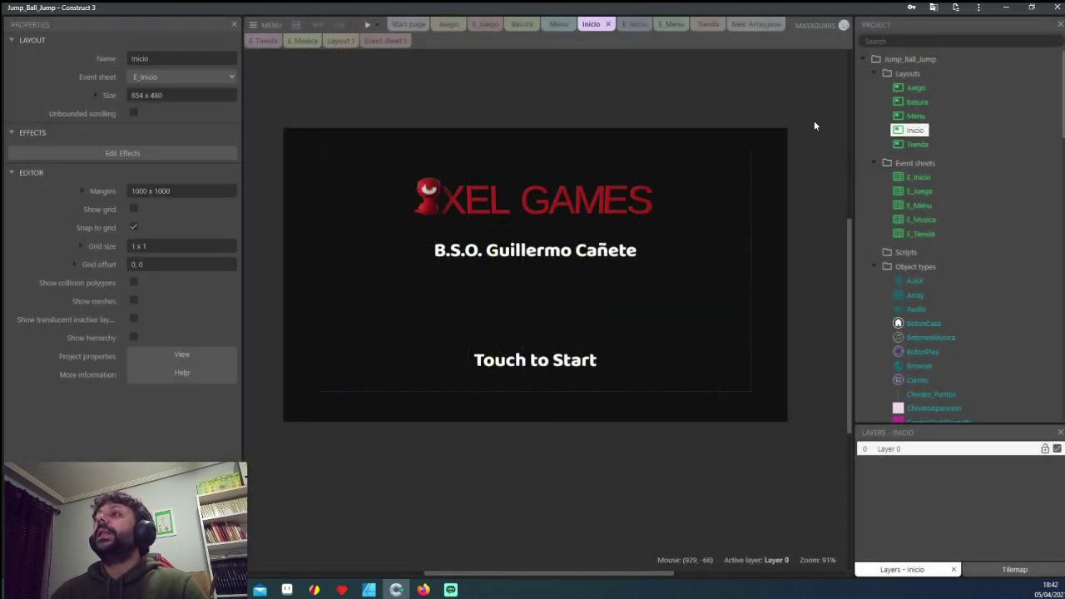
Step: Open E_Juego and locate the start-of-layout event tweening EstrellaHud's width to 0 over 0.5 seconds
click(934, 190)
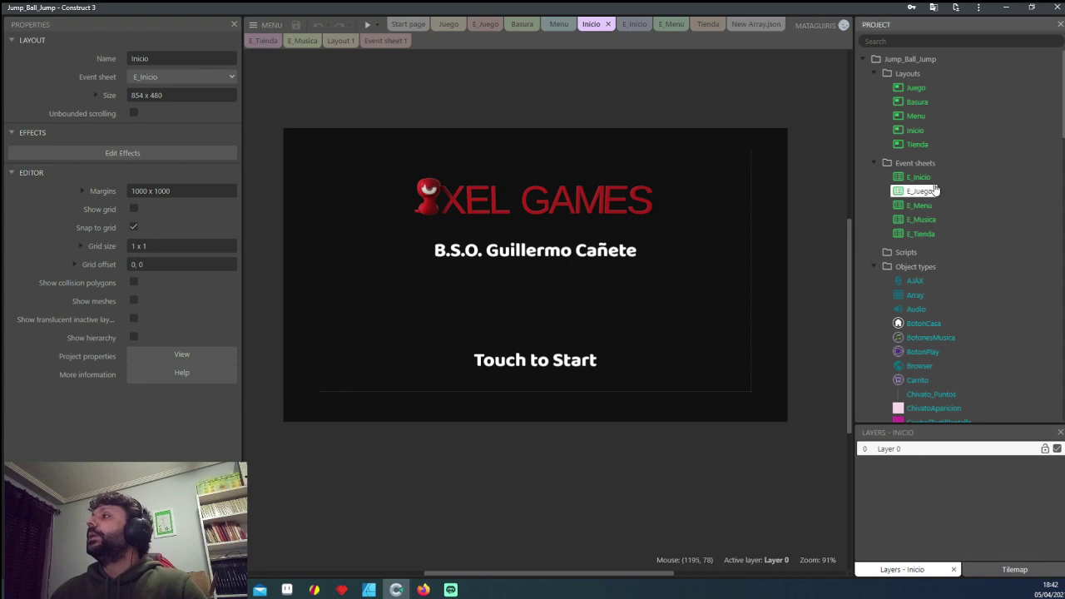
double_click(922, 193)
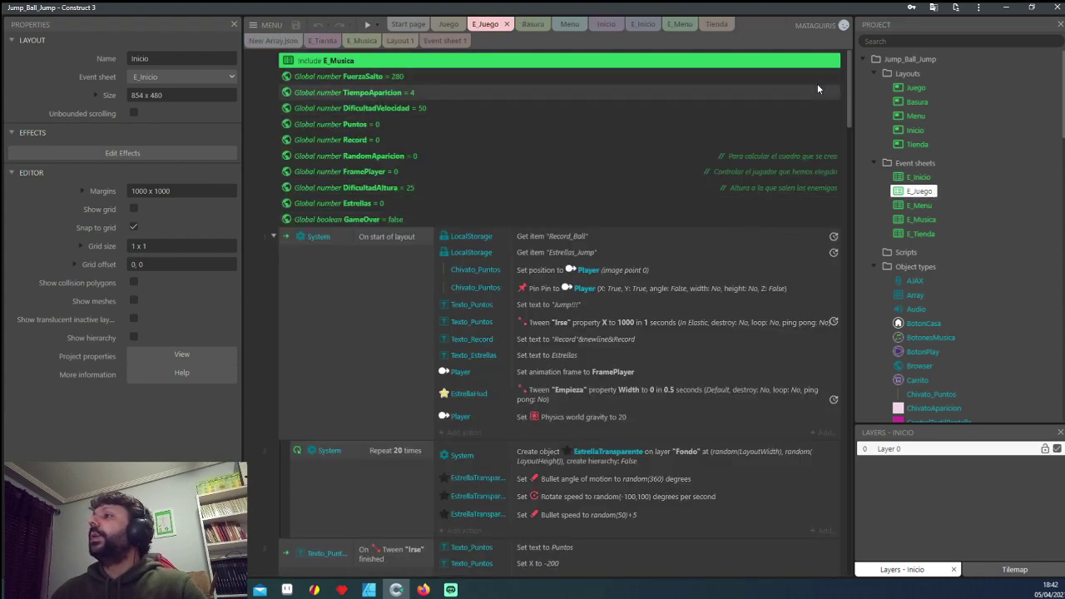
scroll(599, 338, down, 5)
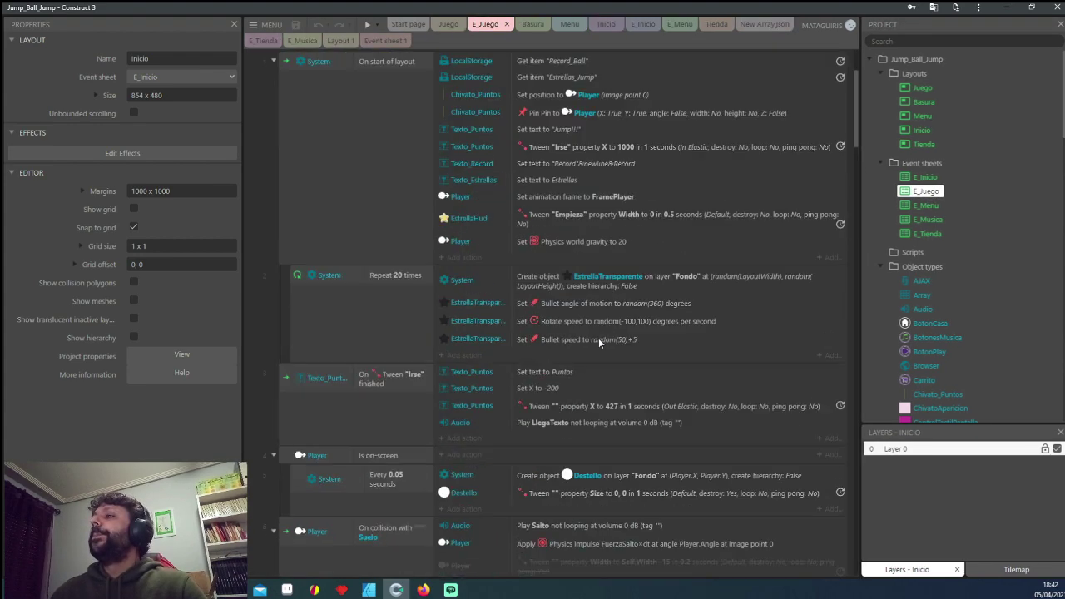
scroll(512, 250, up, 2)
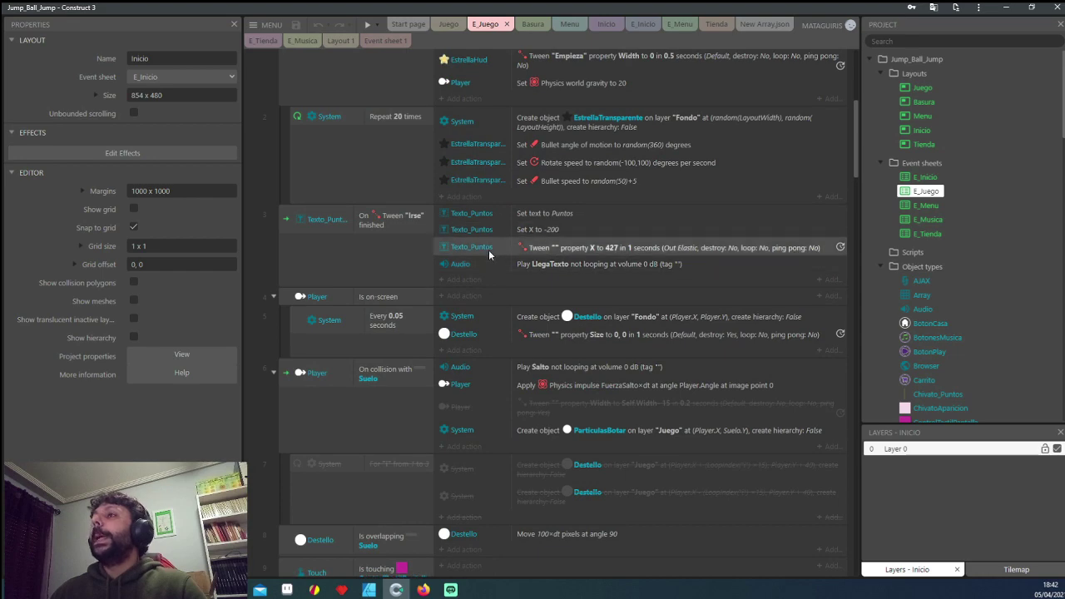
scroll(488, 250, up, 1)
scroll(488, 249, up, 2)
scroll(489, 253, up, 1)
scroll(425, 272, down, 3)
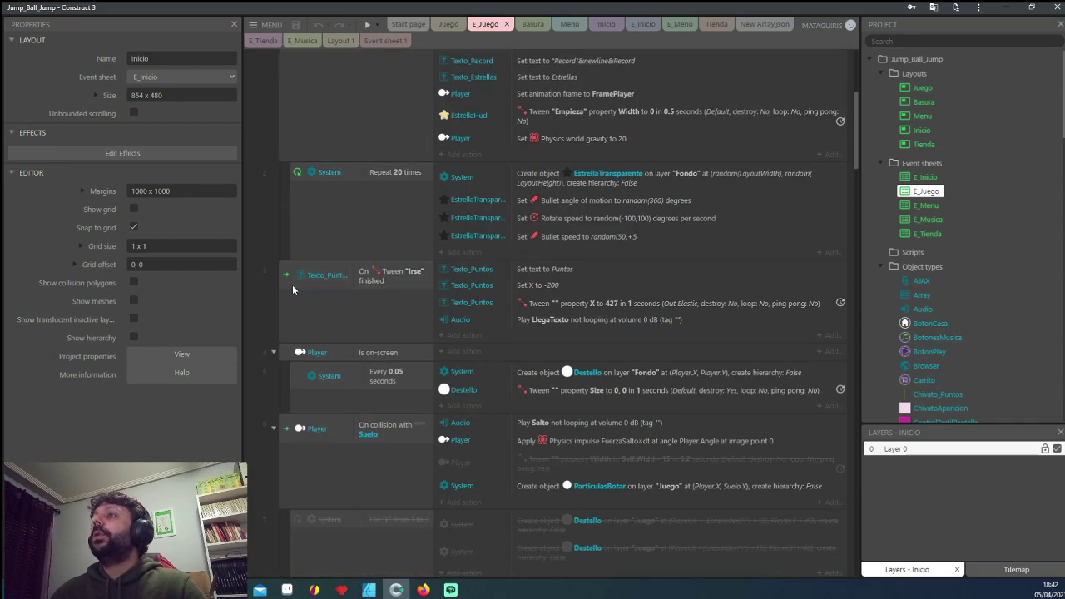
scroll(399, 271, up, 1)
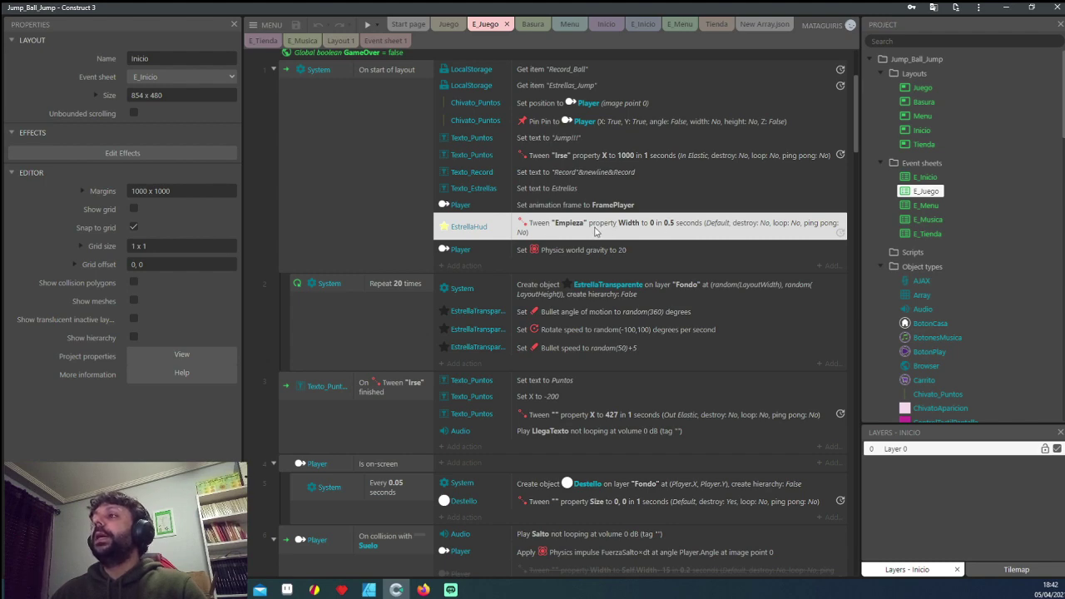
scroll(599, 233, down, 2)
scroll(602, 235, down, 2)
scroll(602, 235, up, 3)
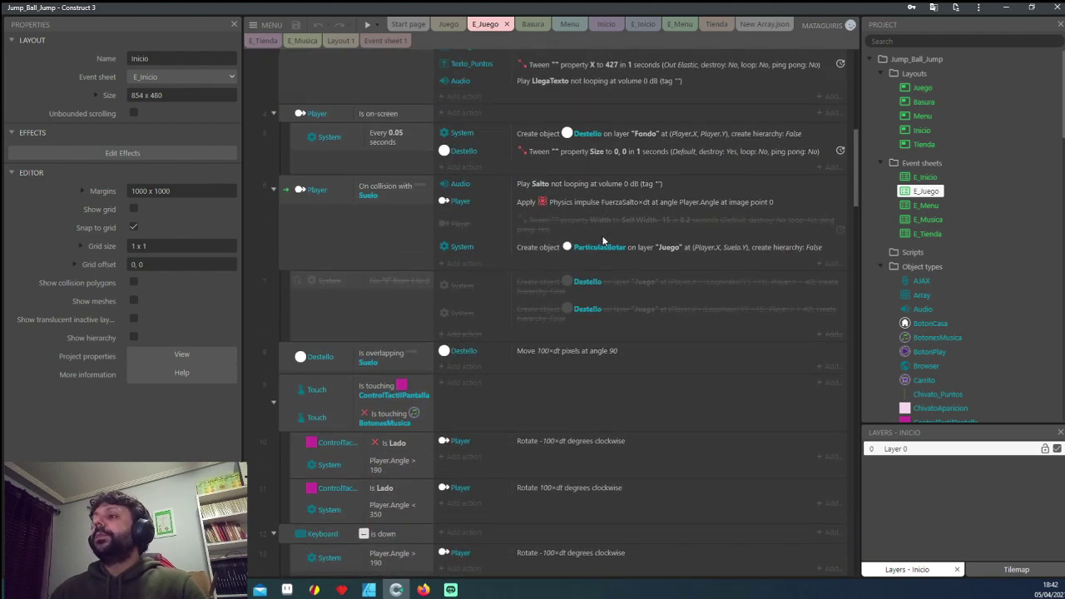
scroll(938, 326, down, 5)
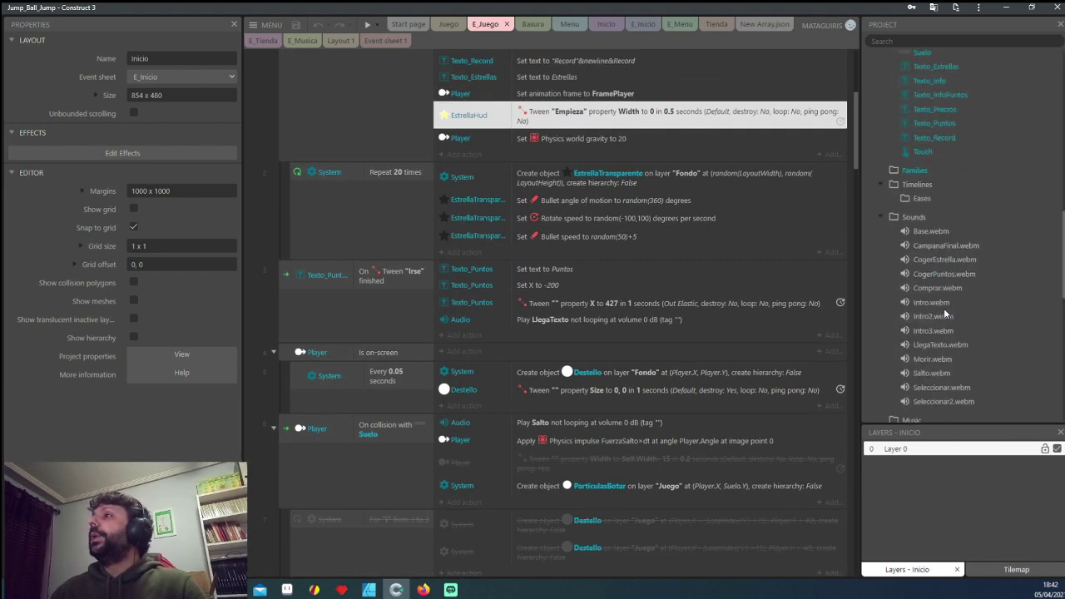
scroll(943, 308, down, 5)
Step: Open TutorialTween's Event sheet 1 and edit Godofredo's Size tween action
double_click(924, 284)
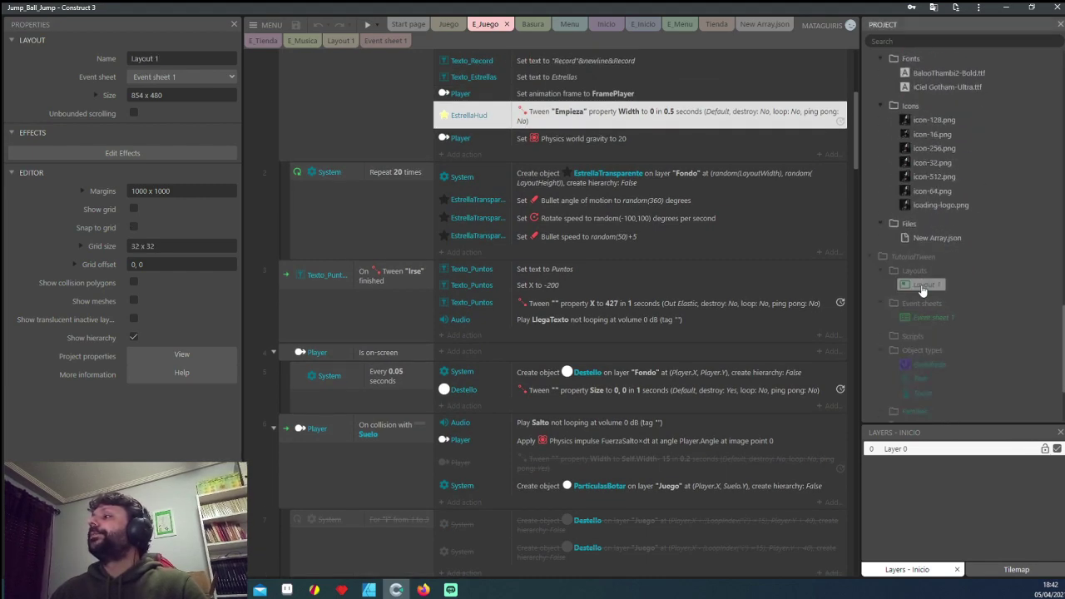
double_click(920, 319)
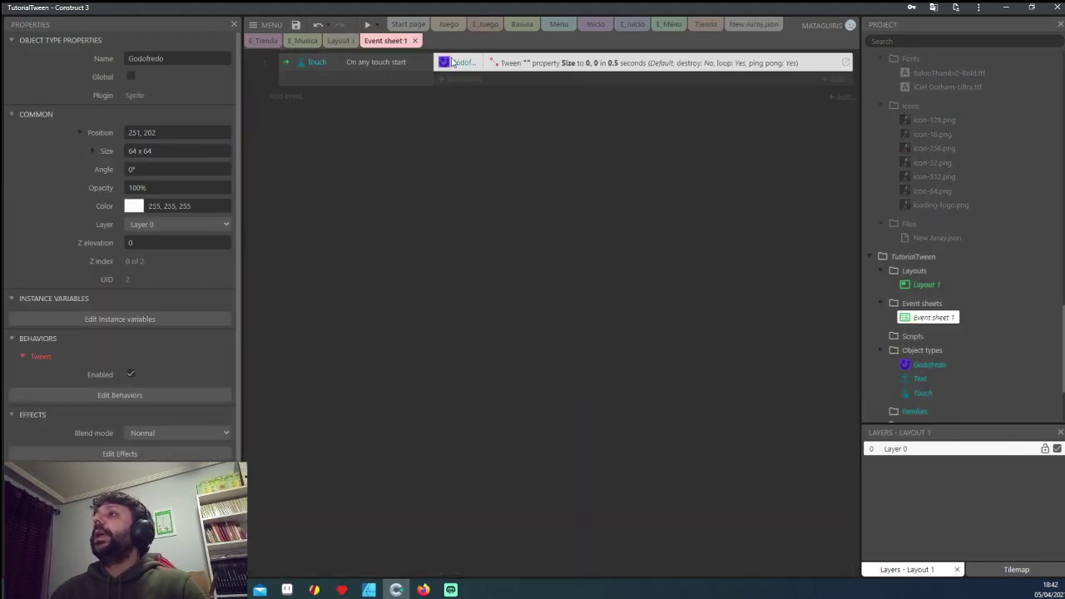
double_click(502, 62)
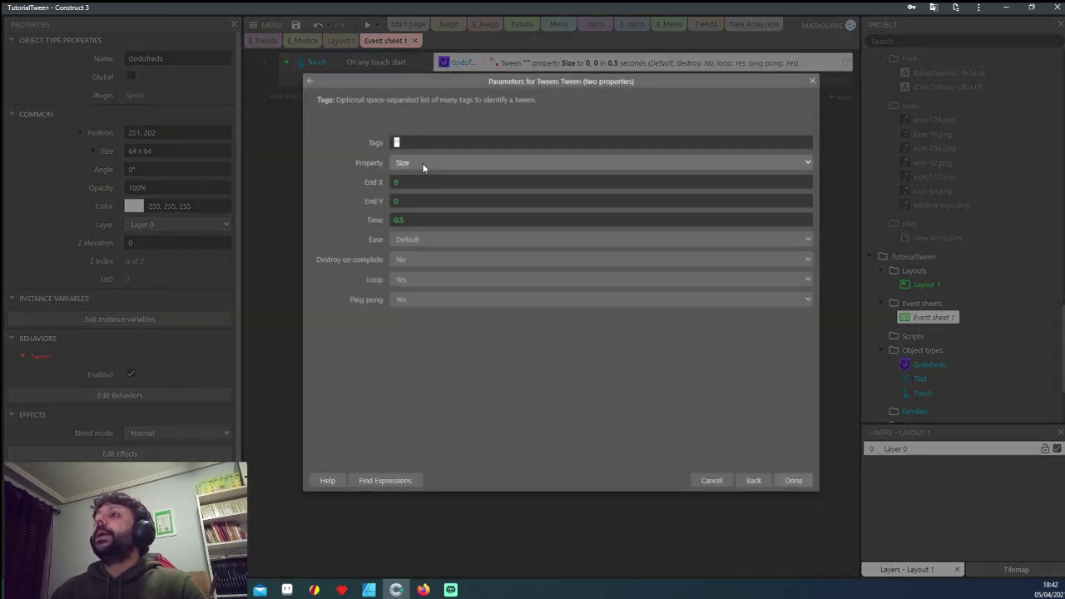
click(737, 475)
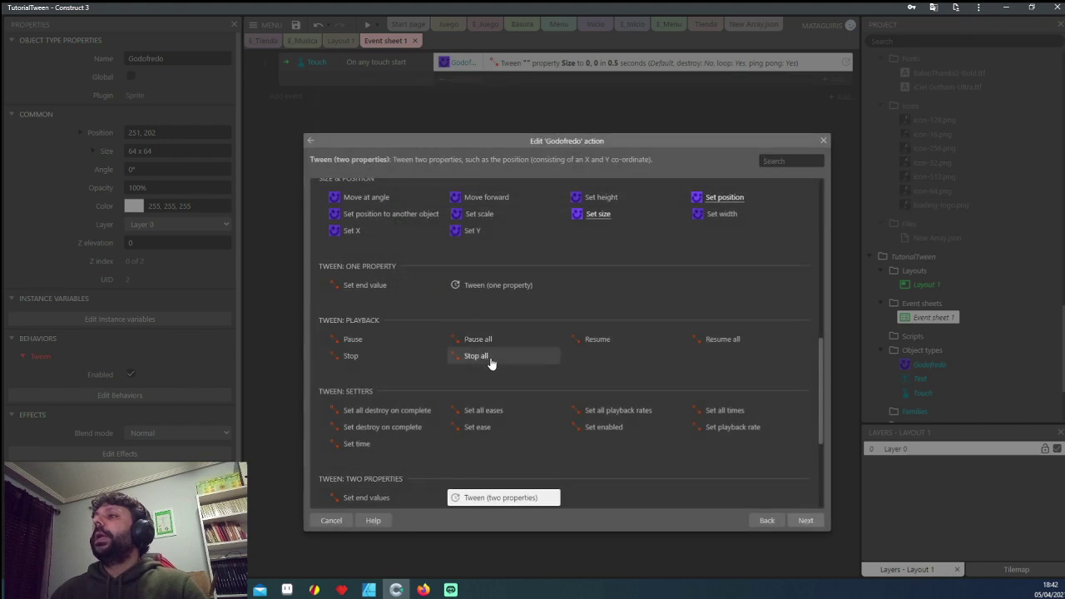
Step: Make it a one-property Width tween tagged Encoger, time 0.5, ping pong off
double_click(491, 286)
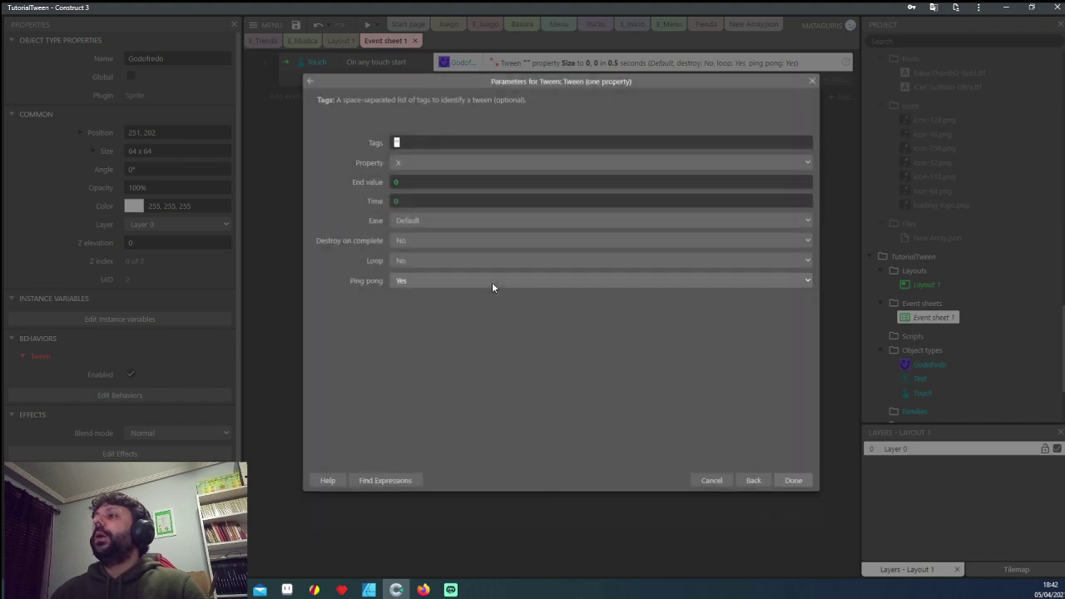
click(401, 162)
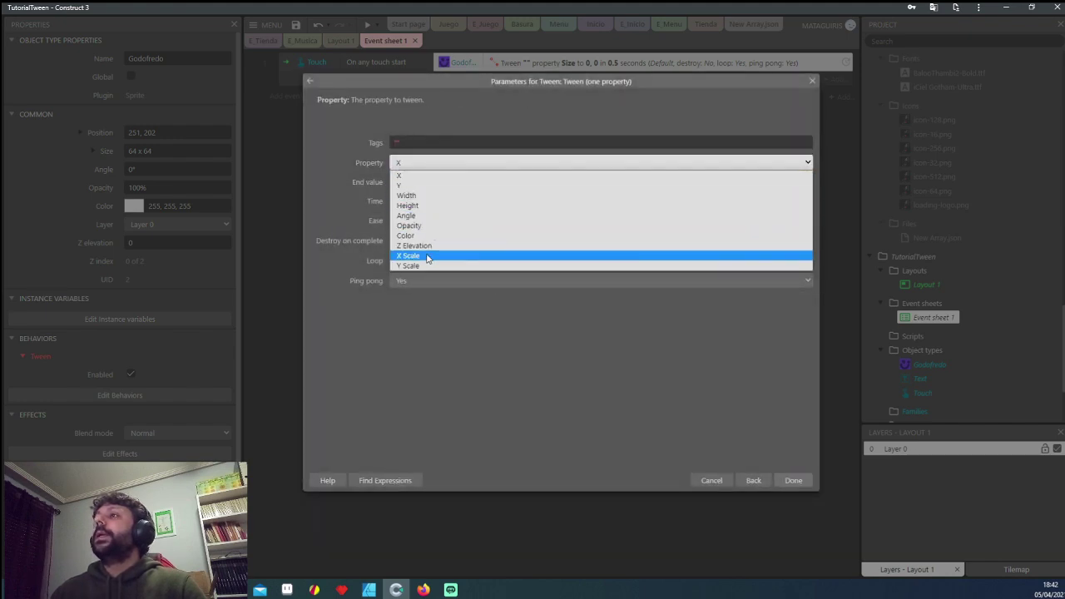
click(422, 195)
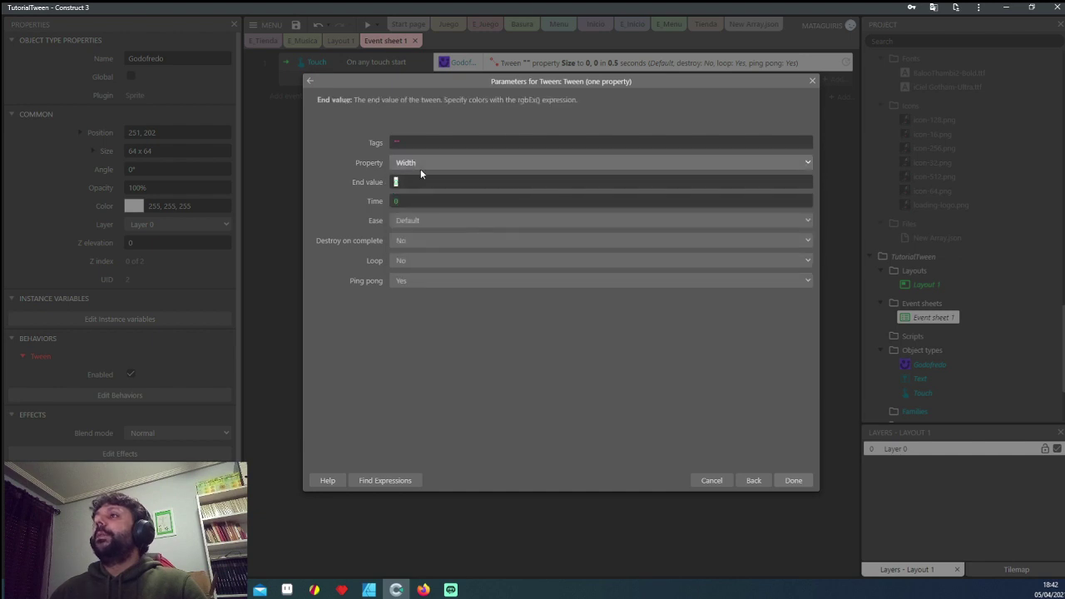
key(shift+Tab)
key(shift+Tab)
text(Encoger)
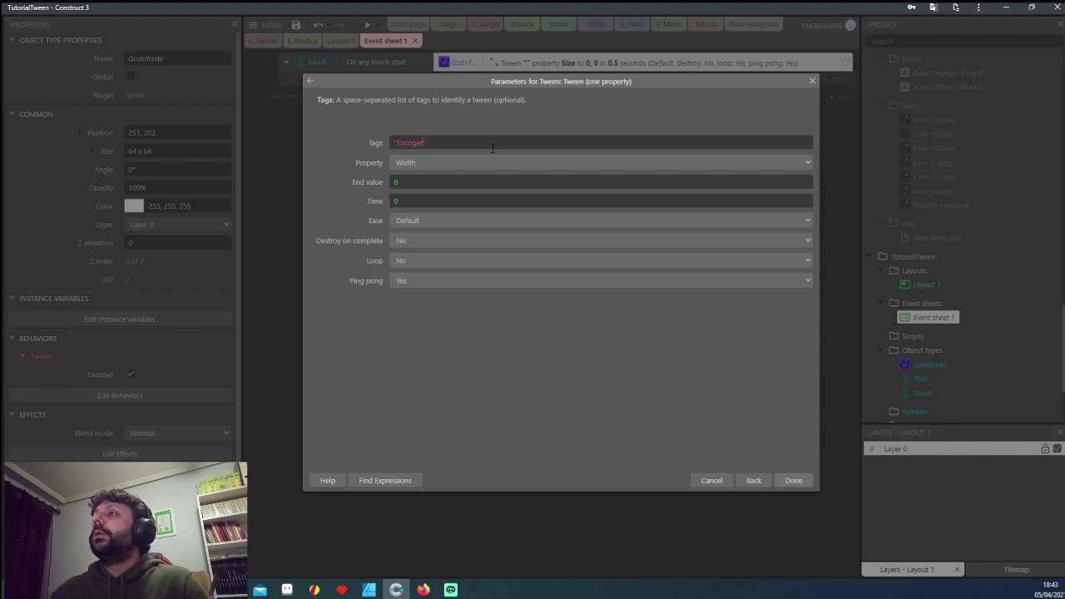
click(432, 201)
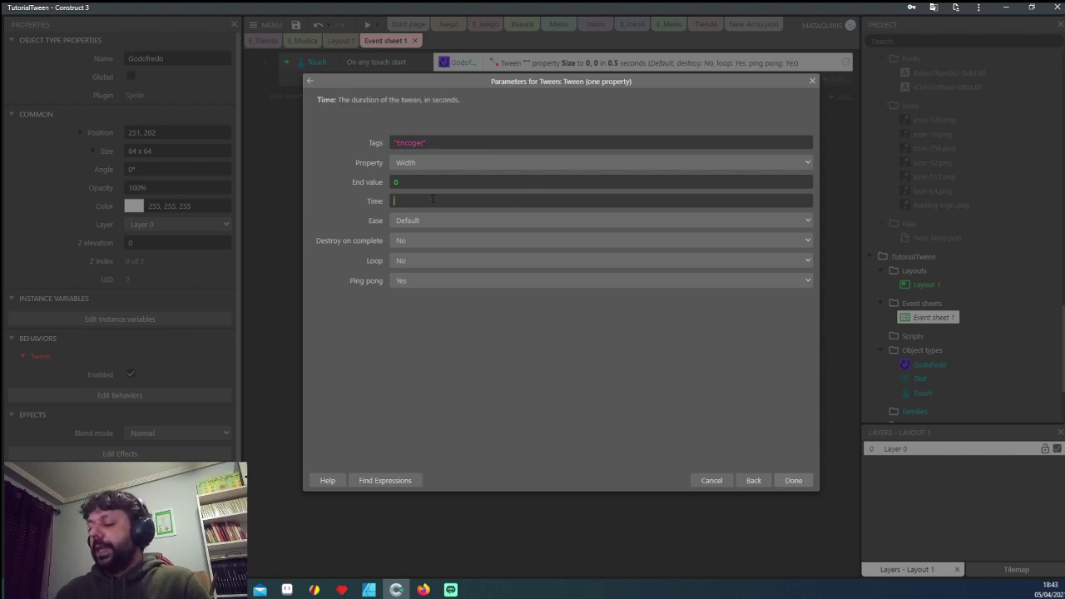
text(0.5)
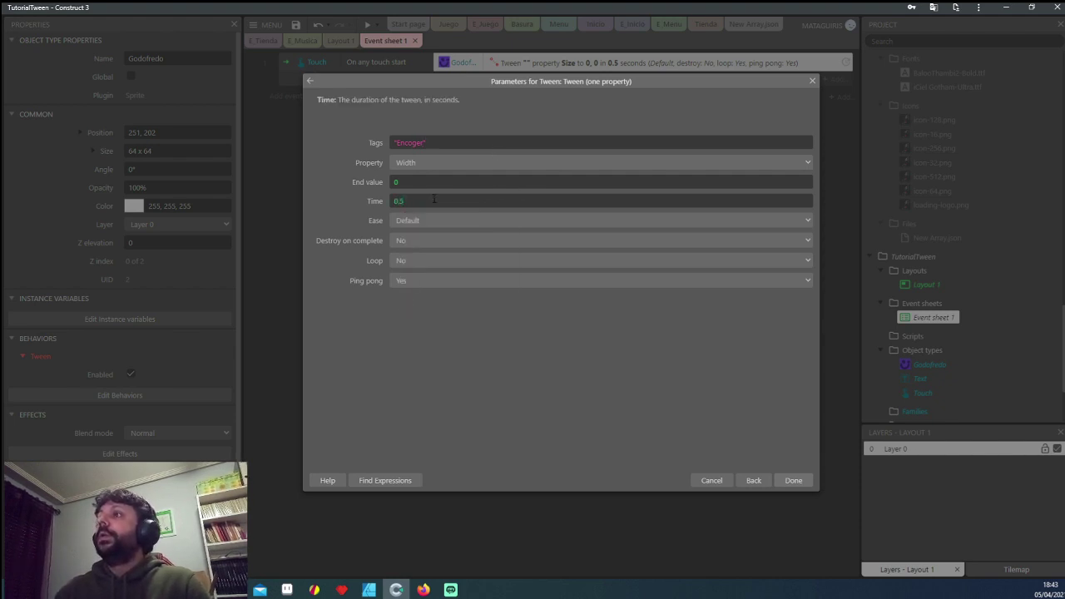
click(457, 280)
click(440, 302)
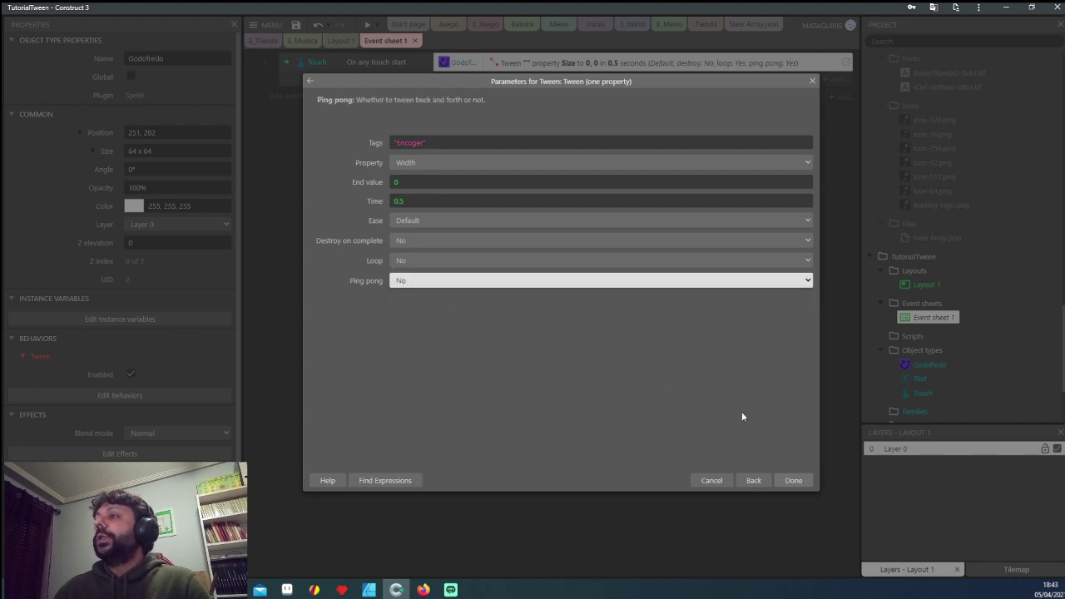
click(800, 481)
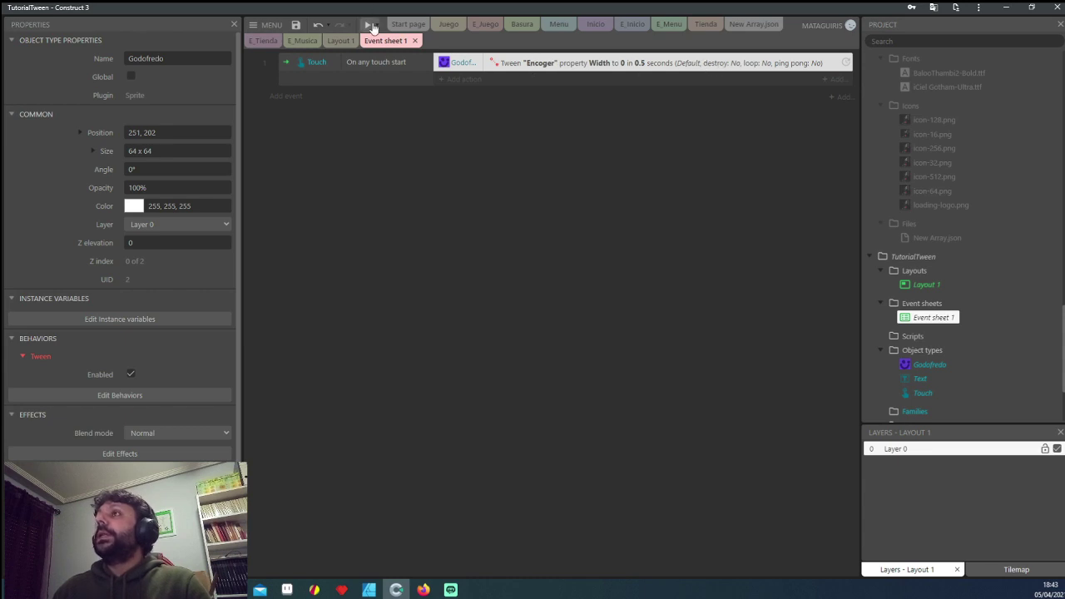
Step: Run a quick browser preview, then begin adding a new event to Event sheet 1
click(369, 27)
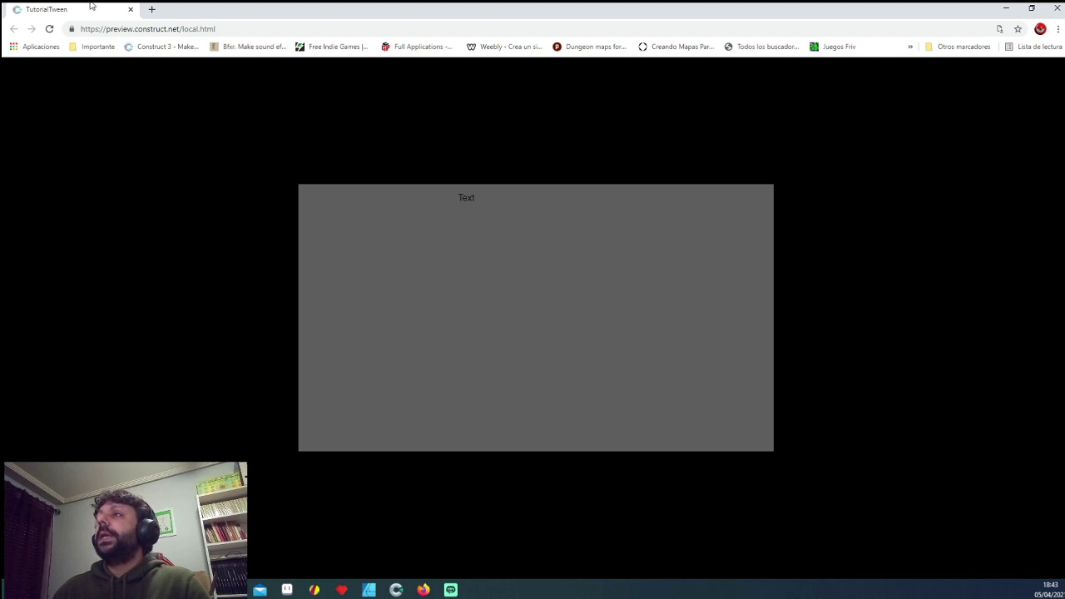
click(131, 9)
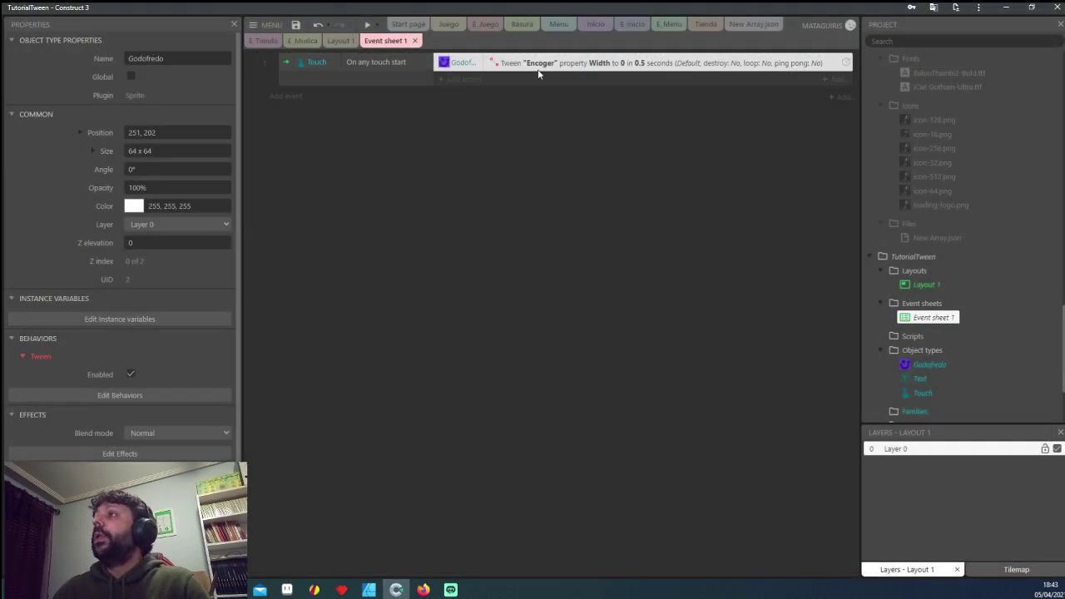
click(290, 98)
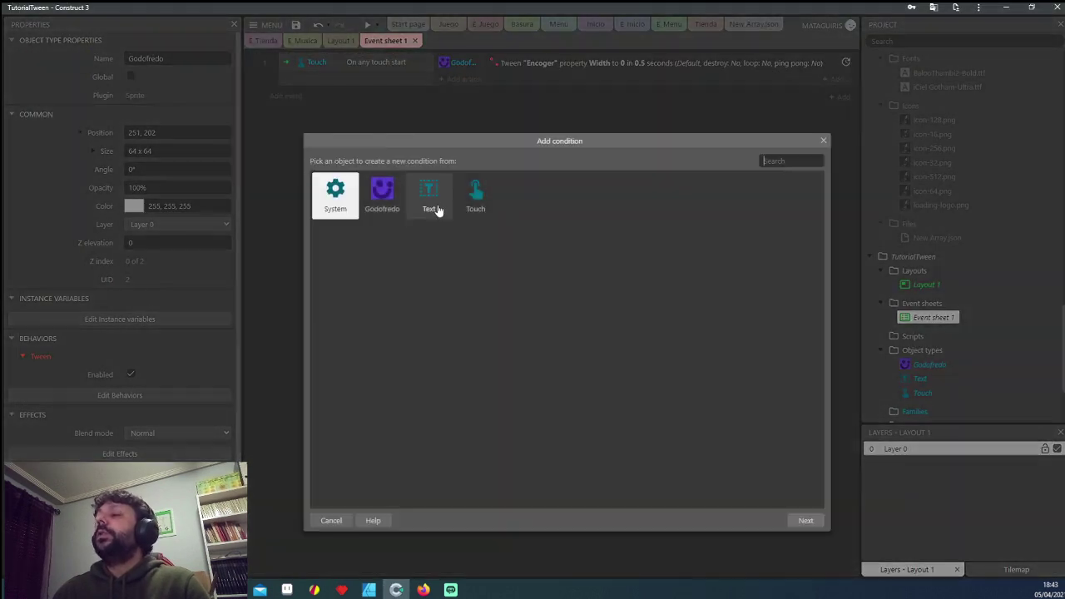
Step: Create an event with Godofredo's Tween On finished condition for tag 'Encoger'
double_click(383, 200)
scroll(547, 434, down, 10)
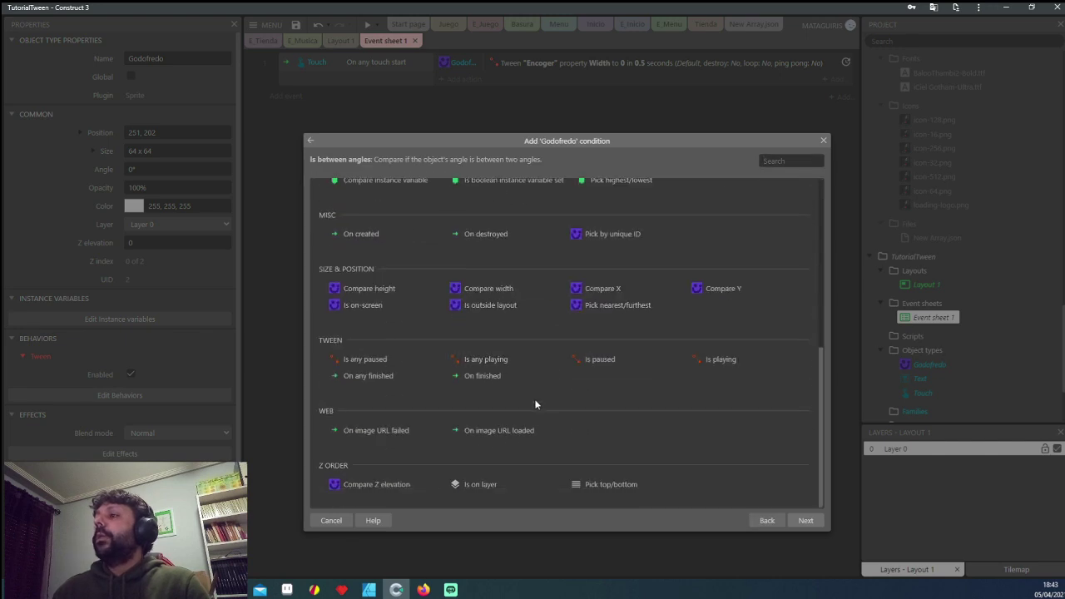
double_click(482, 377)
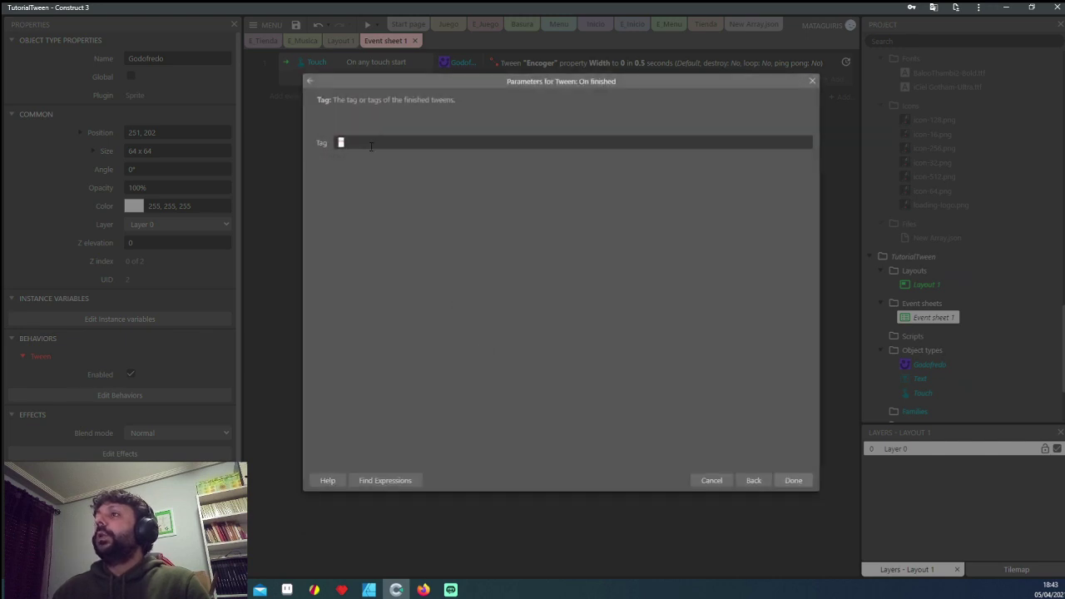
text("En)
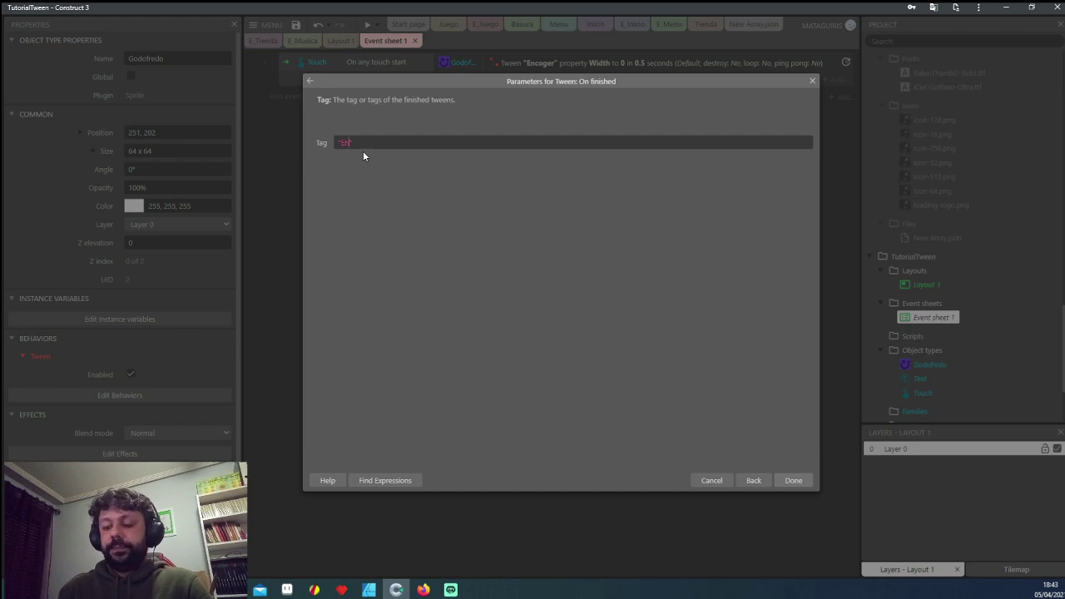
text(coger")
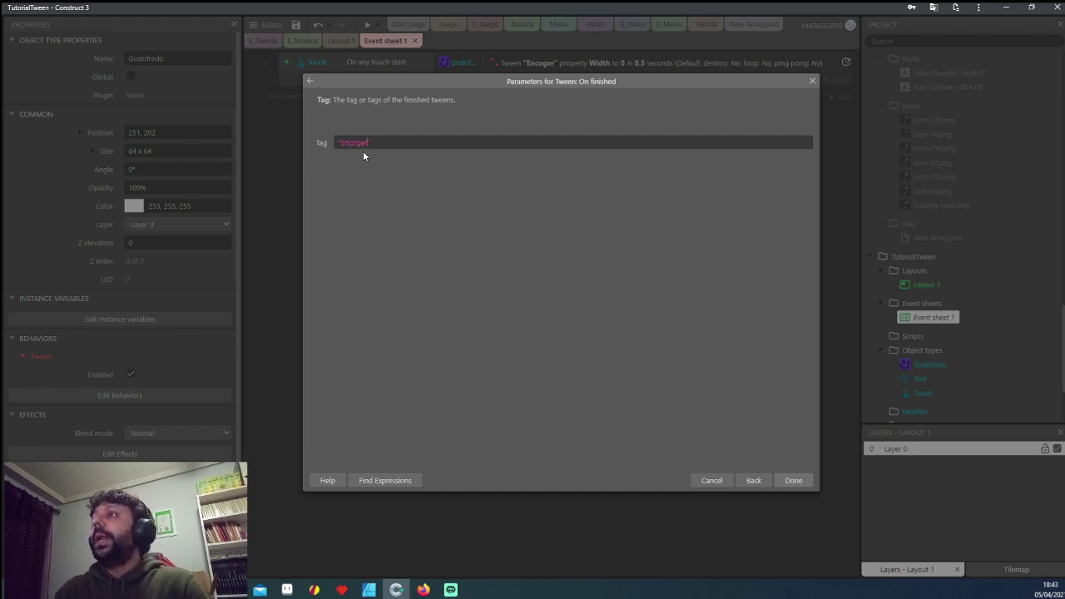
key(Return)
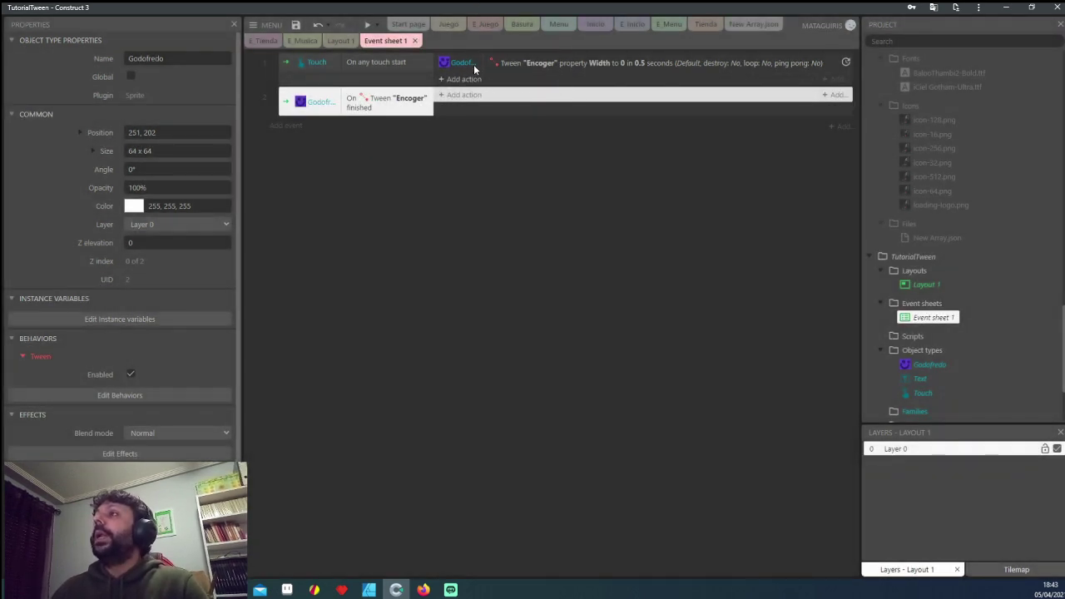
Step: Copy event 1's Width tween into the new event and set its end value to 64
drag(473, 64, 506, 98)
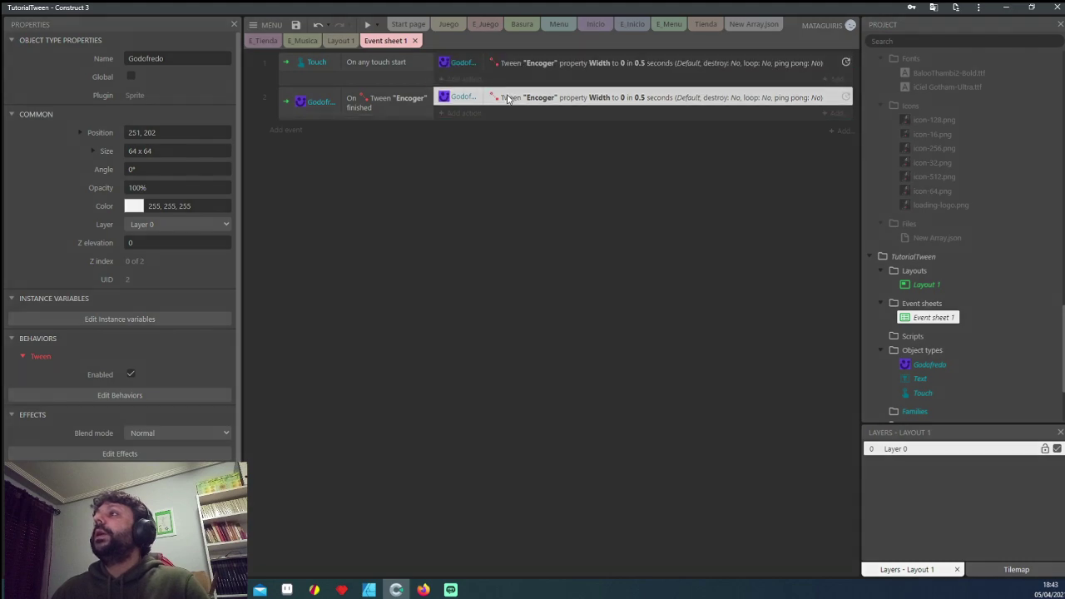
double_click(506, 97)
click(434, 183)
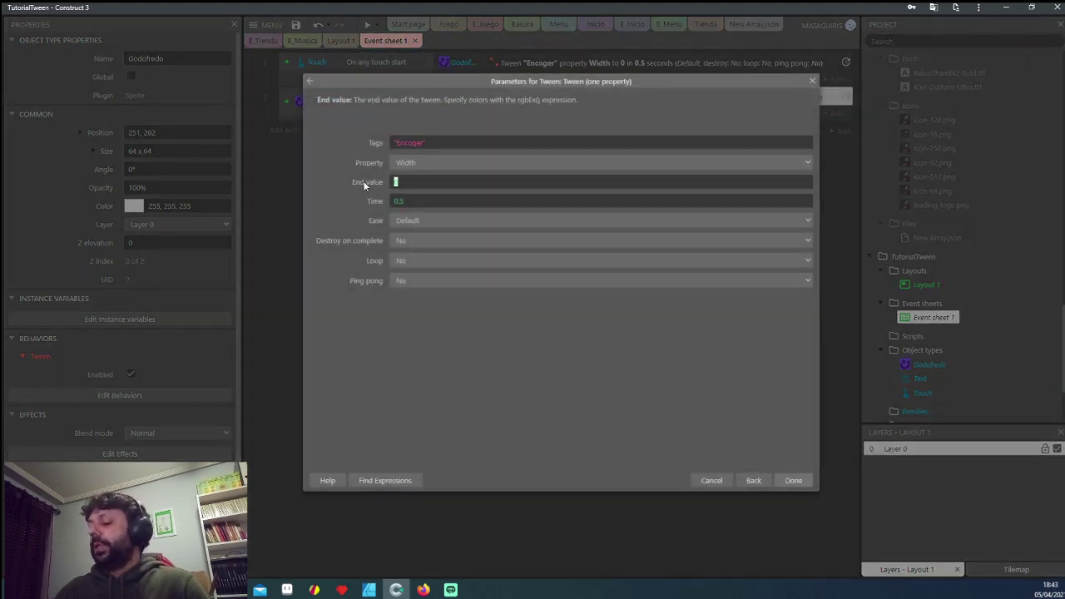
key(Return)
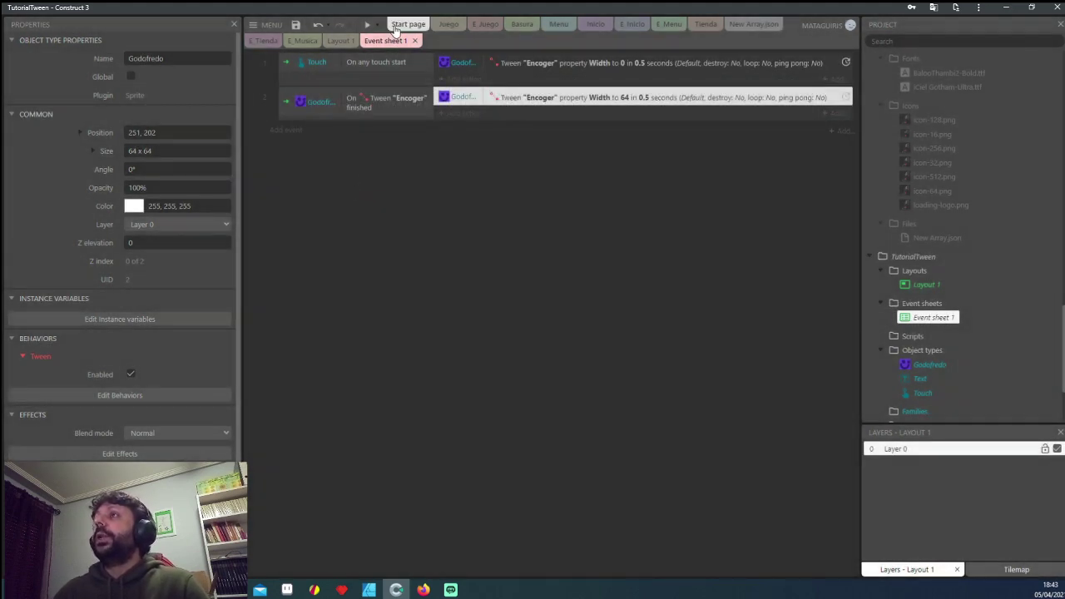
click(366, 27)
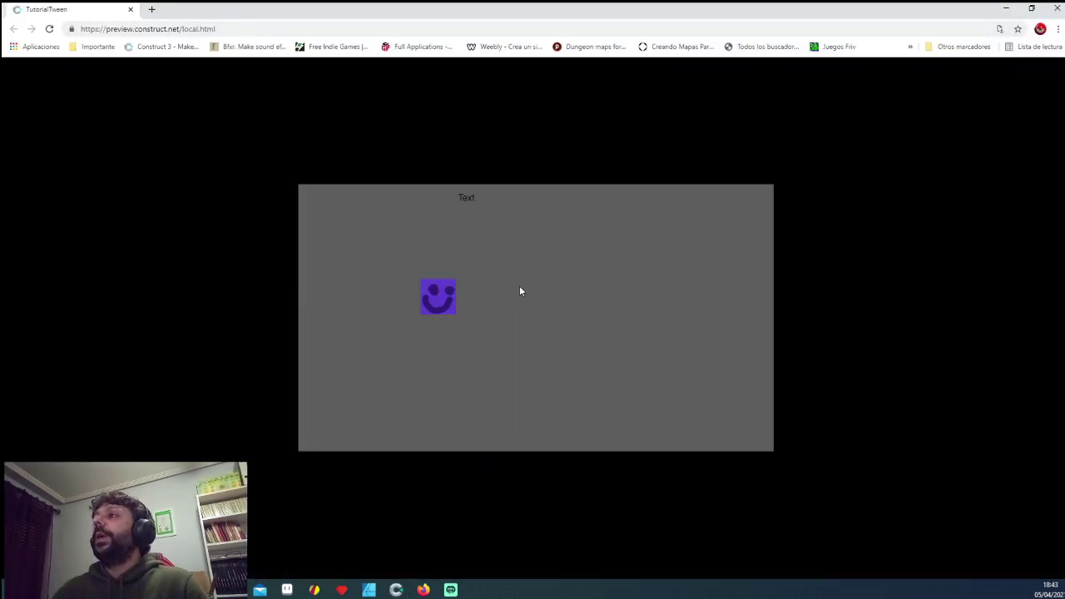
click(518, 289)
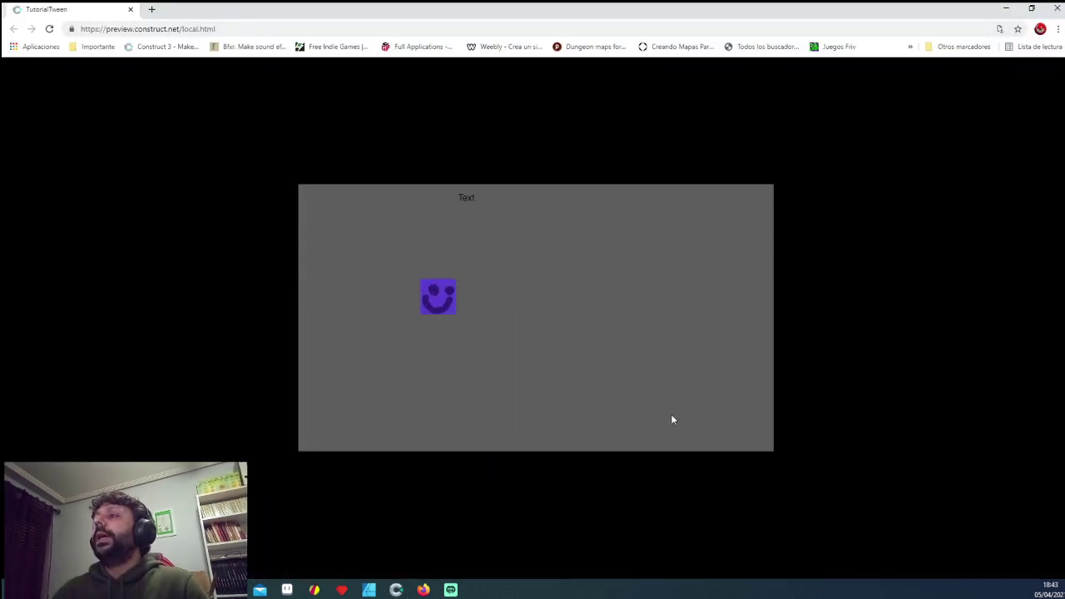
click(556, 340)
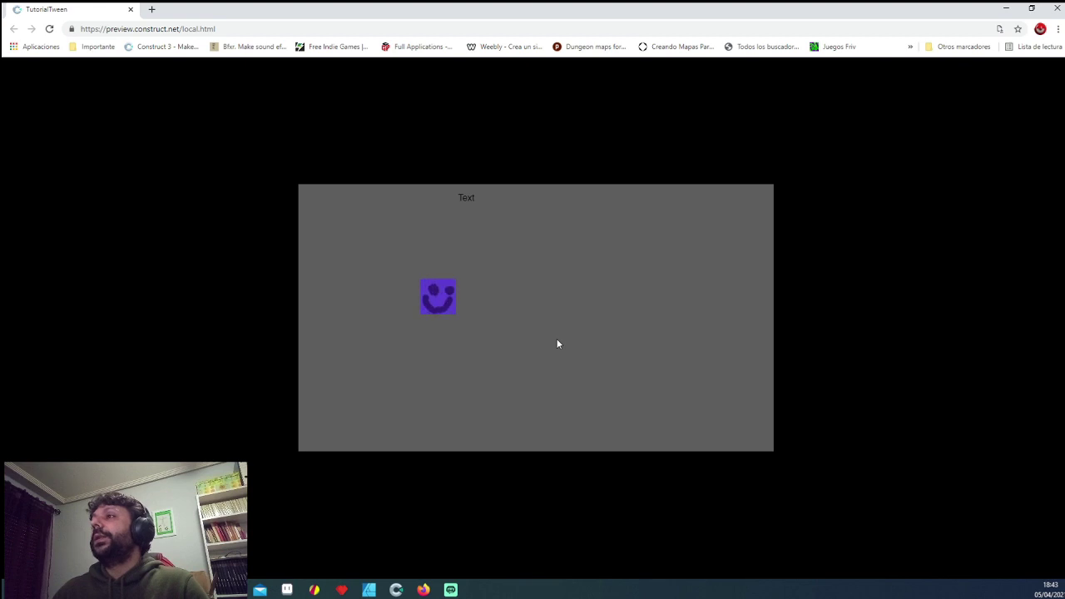
click(131, 10)
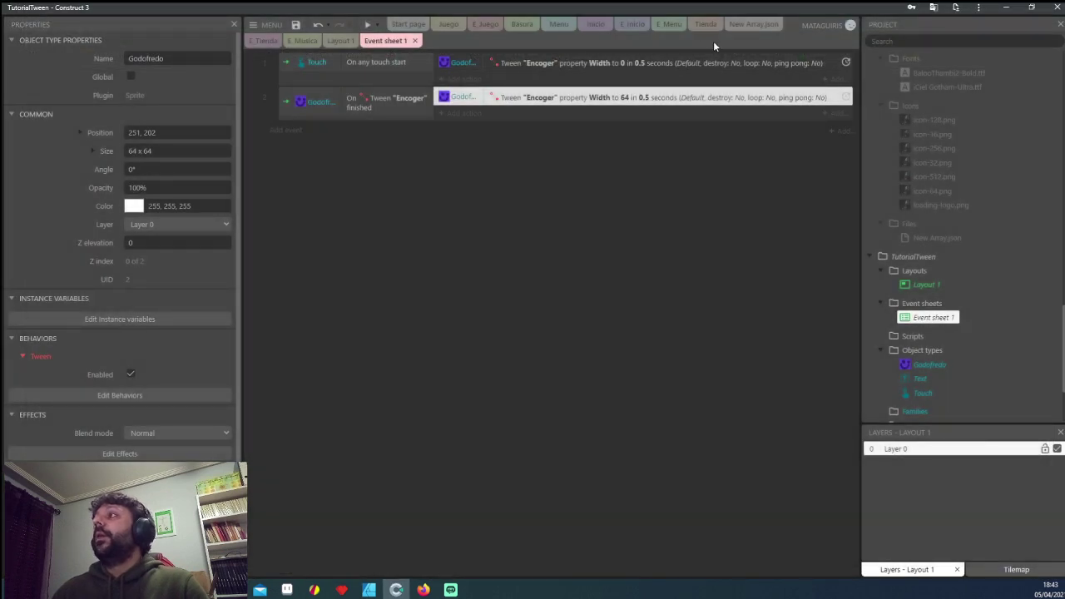
Step: Change the tag of event 2's grow-back tween from 'Encoger' to 'a'
click(286, 130)
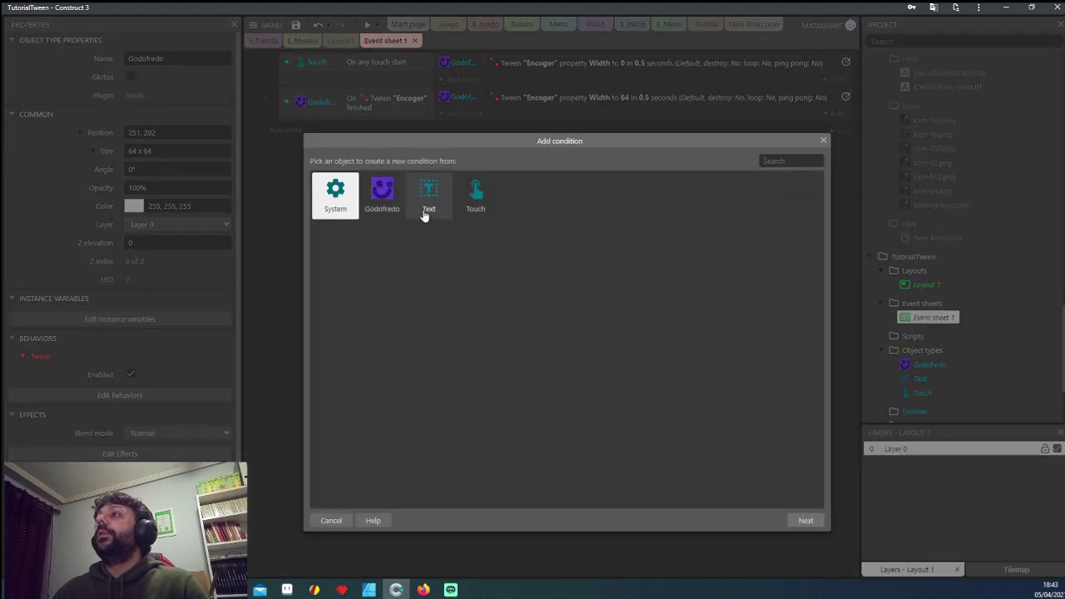
click(823, 139)
double_click(565, 97)
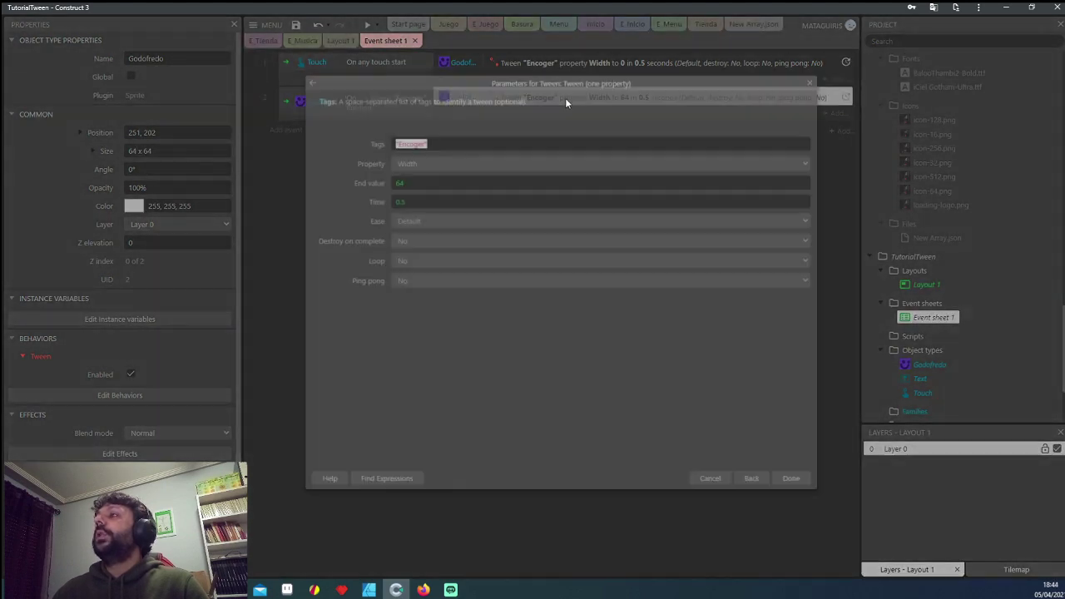
click(426, 141)
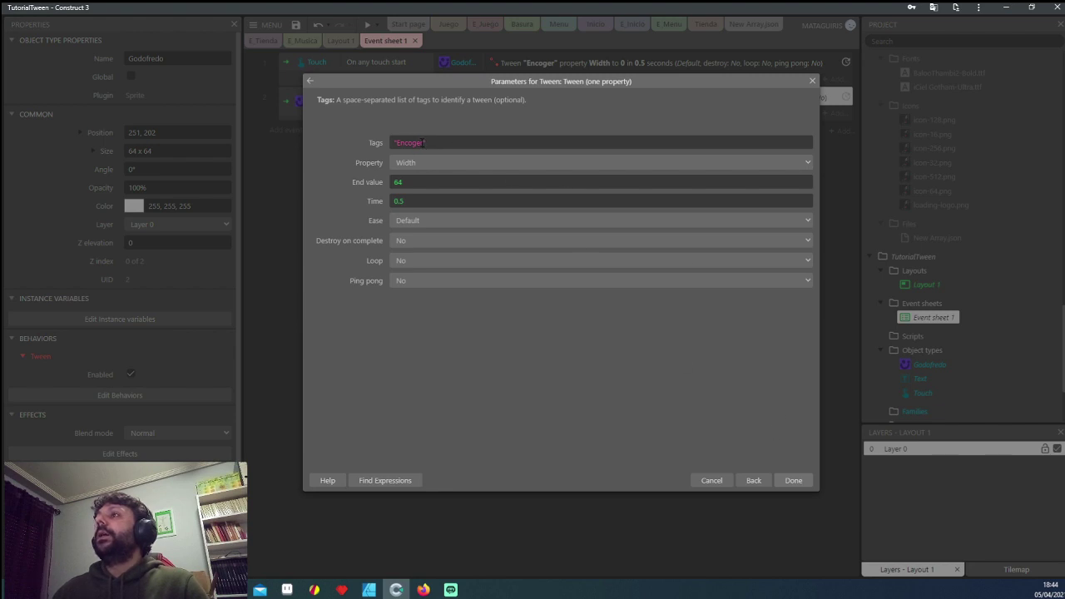
key(BackSpace)
key(BackSpace)
key(BackSpace)
key(BackSpace)
key(BackSpace)
key(BackSpace)
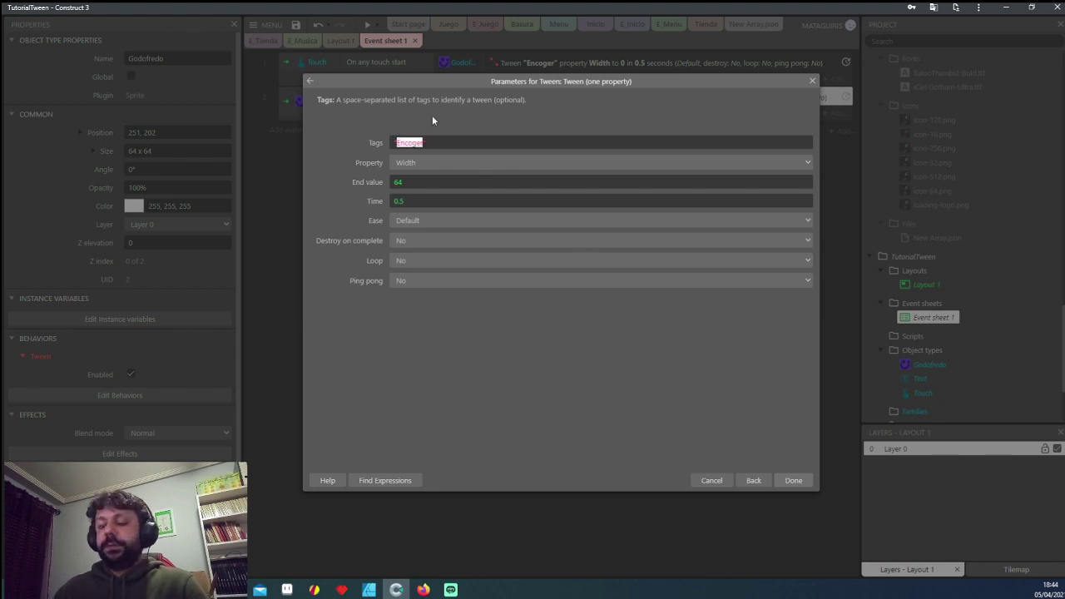
key(Return)
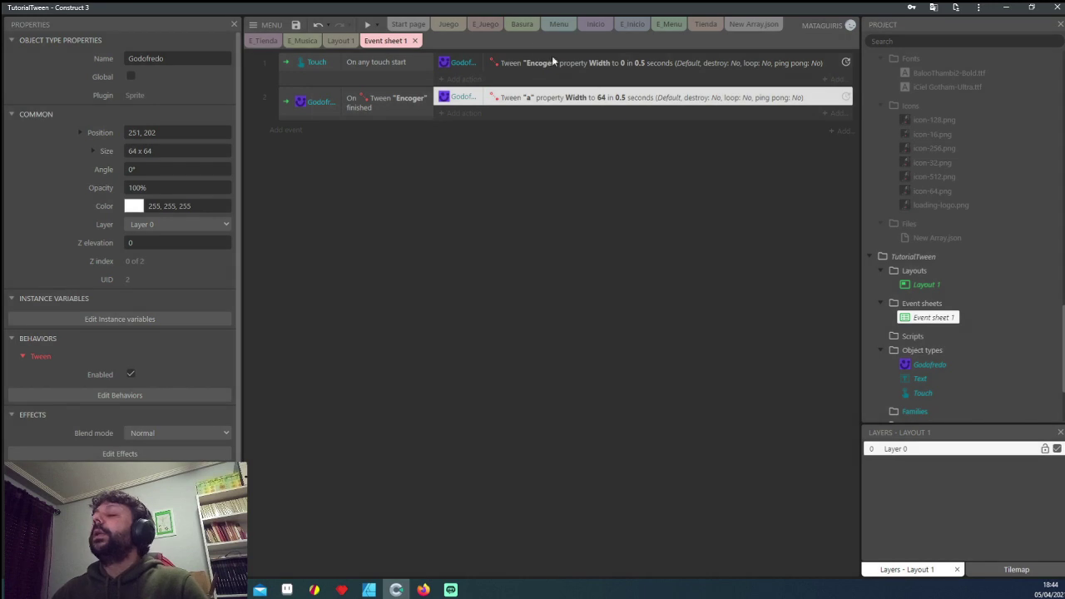
Step: Add a third event triggered when Godofredo's tween 'a' finishes
click(525, 68)
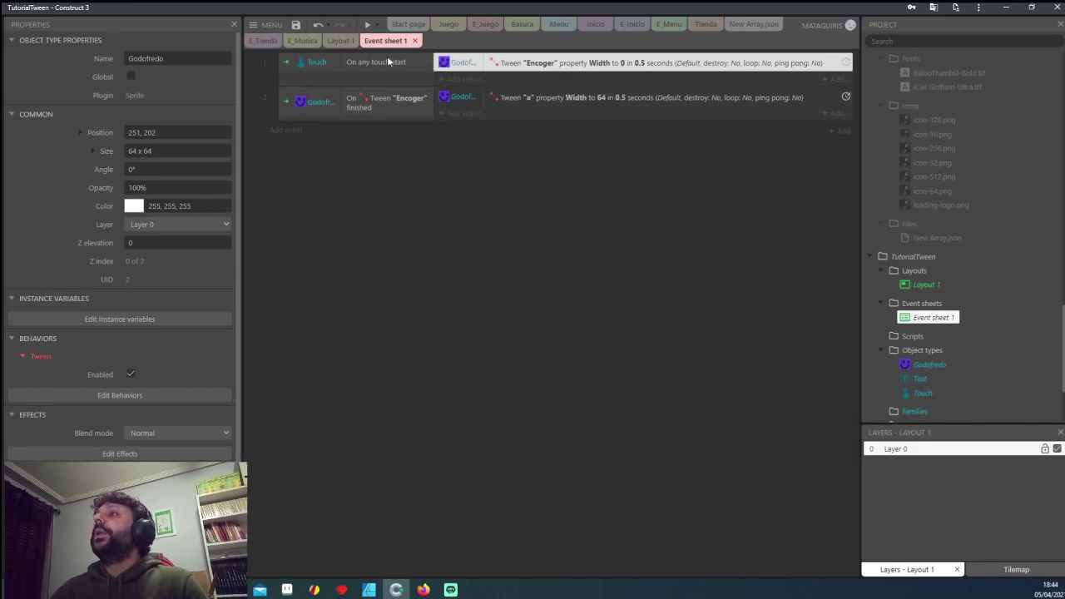
click(536, 64)
click(360, 103)
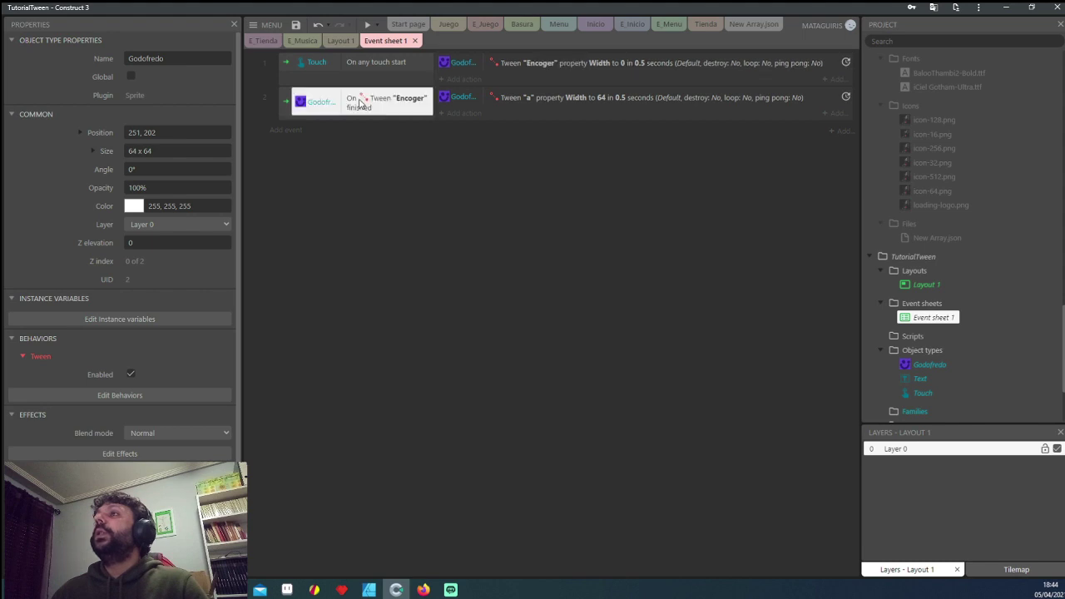
click(513, 105)
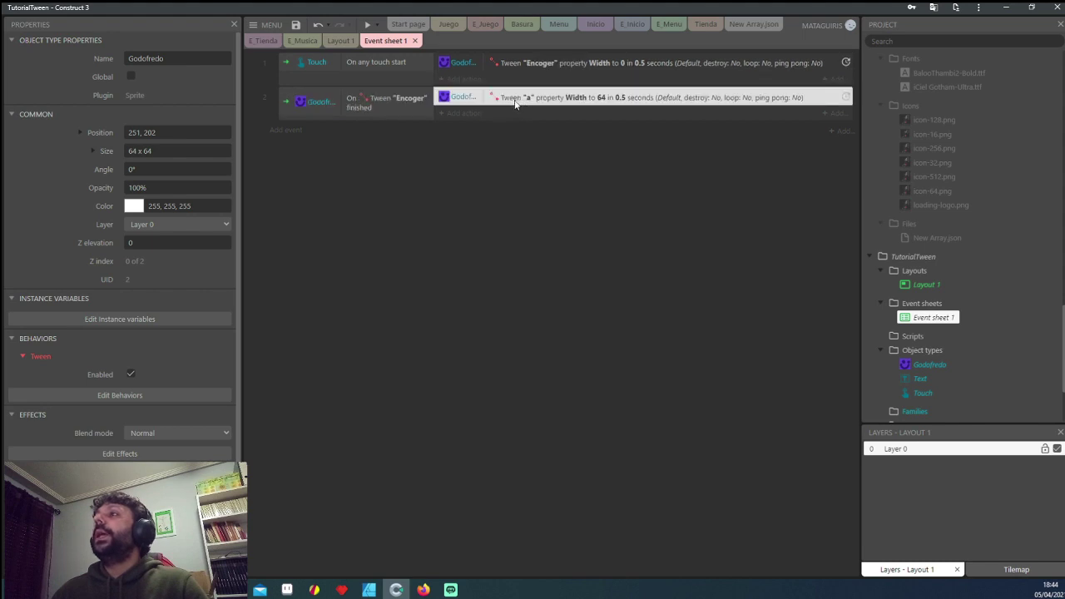
click(298, 130)
double_click(388, 204)
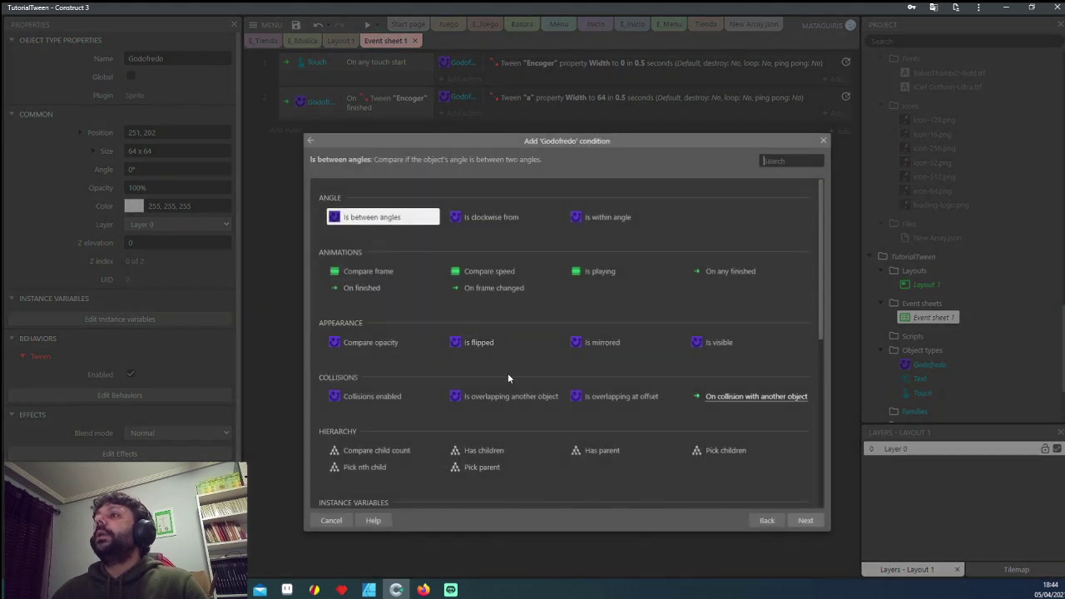
scroll(561, 299, down, 3)
click(481, 441)
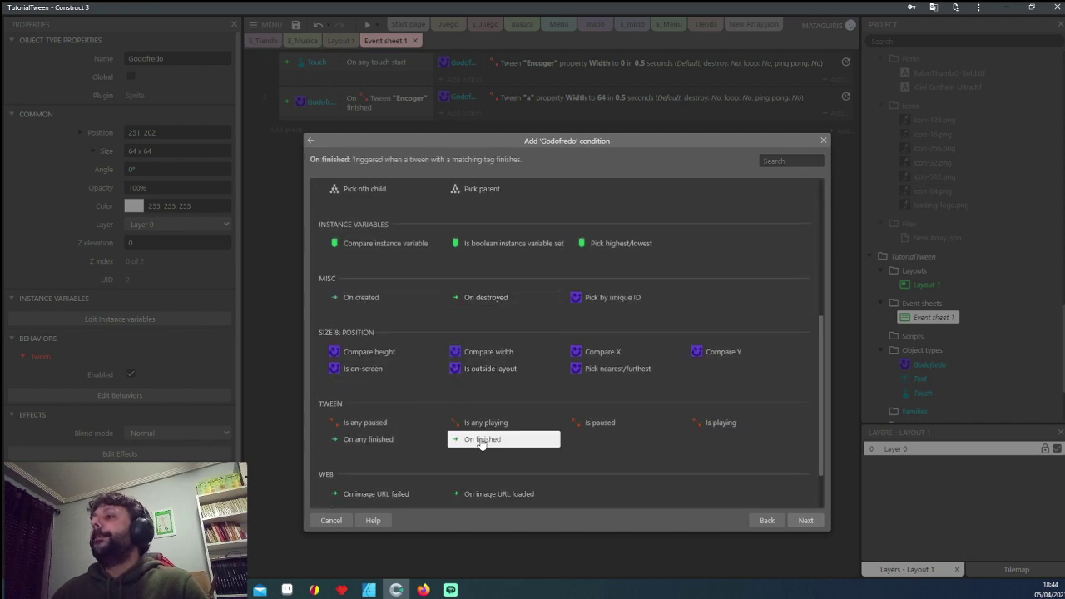
double_click(481, 441)
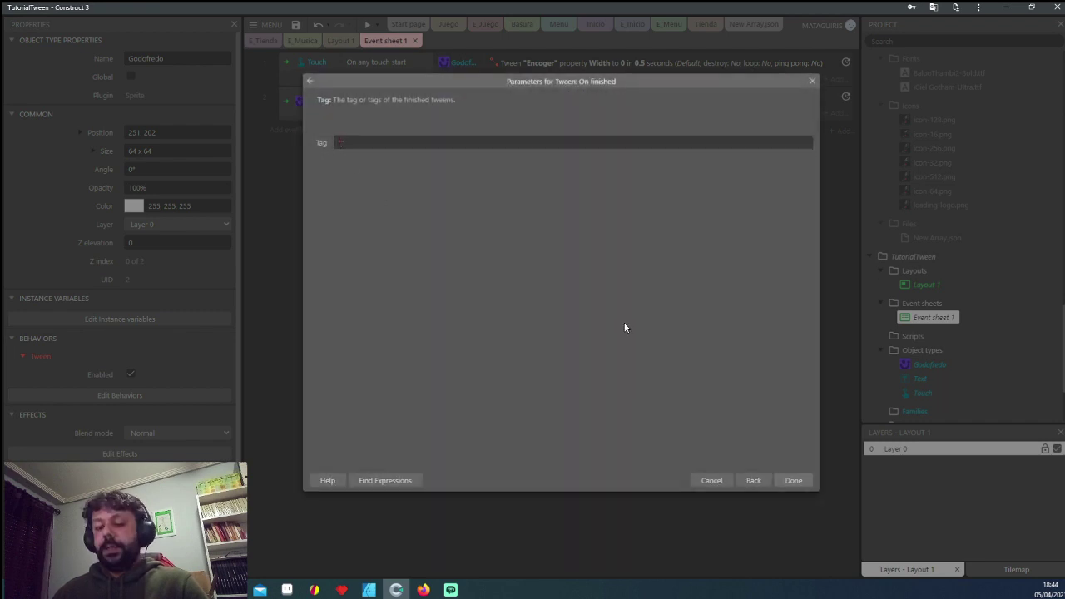
text(a)
key(Return)
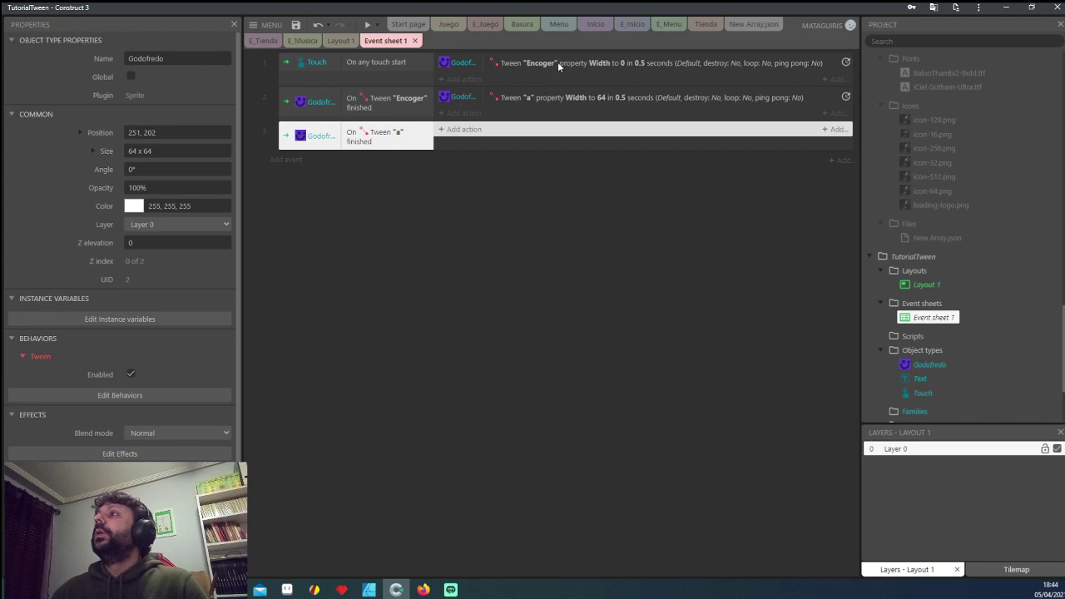
click(558, 65)
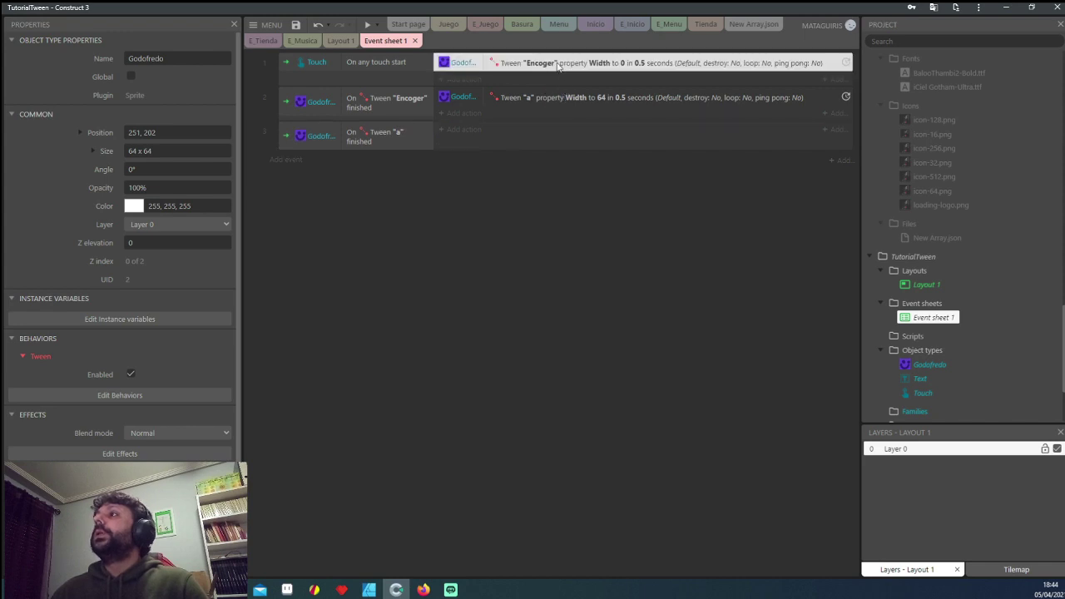
Step: Copy event 1's Encoger width-shrink tween action into event 3
ctrl+drag(560, 69, 547, 135)
click(533, 133)
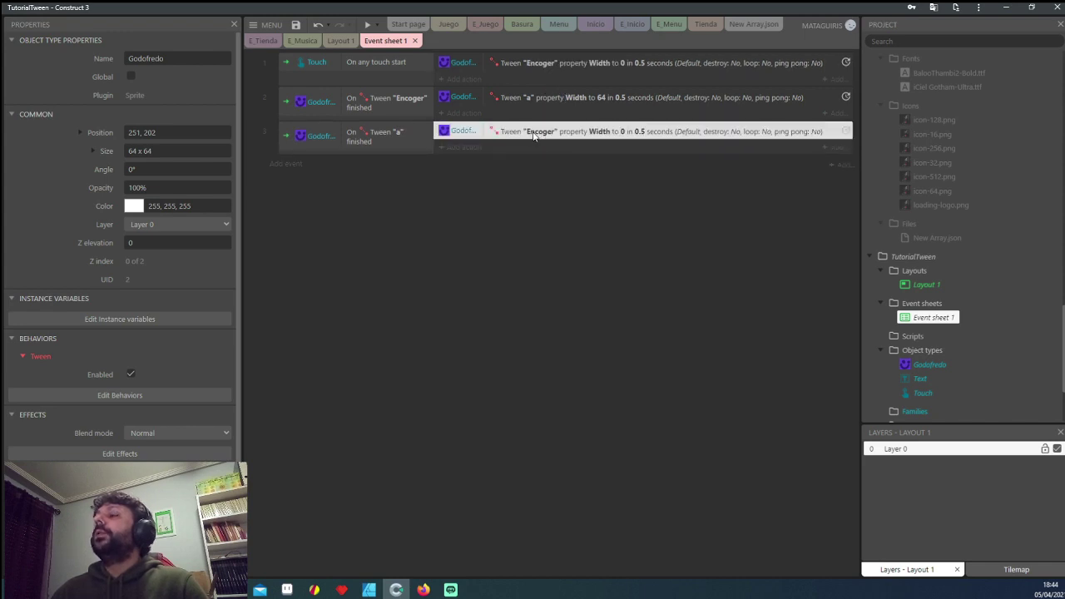
click(371, 101)
click(479, 100)
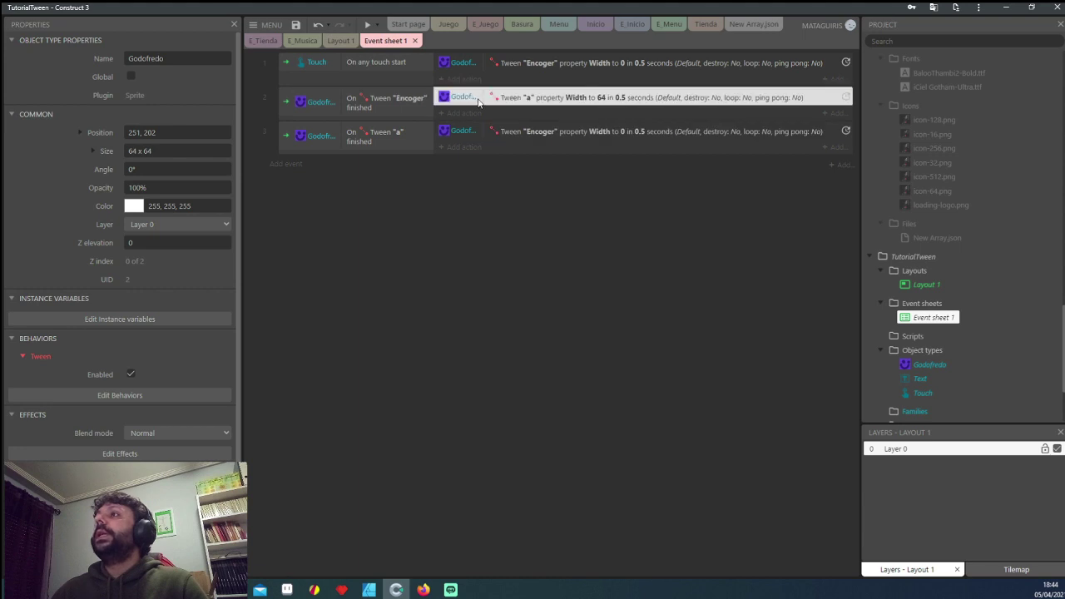
click(477, 132)
Step: Review the trigger-and-tween chain linking events 1, 2 and 3
click(400, 133)
click(380, 104)
click(387, 65)
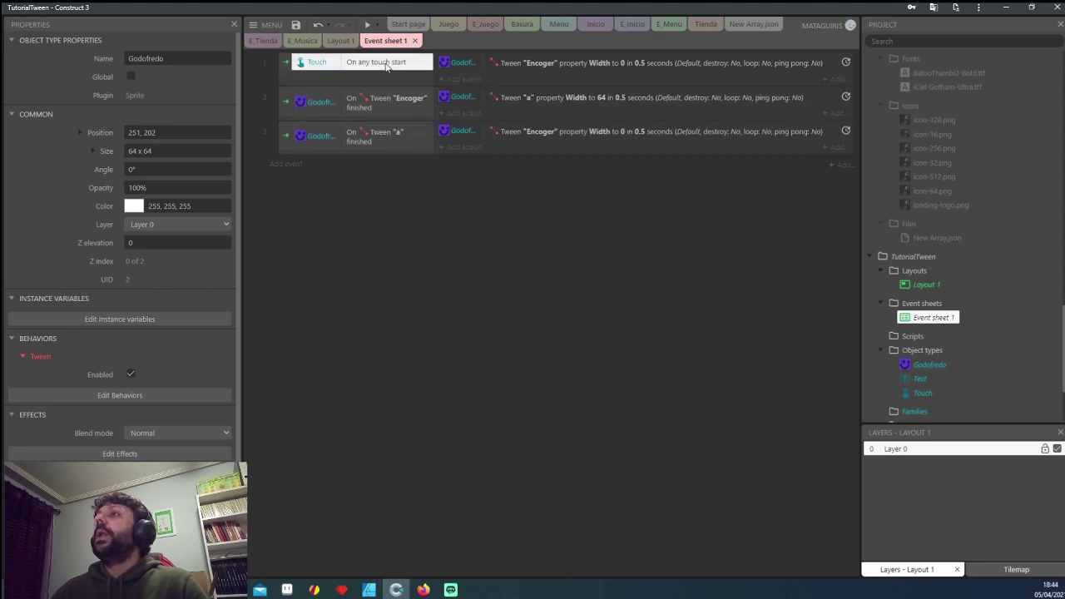
click(516, 65)
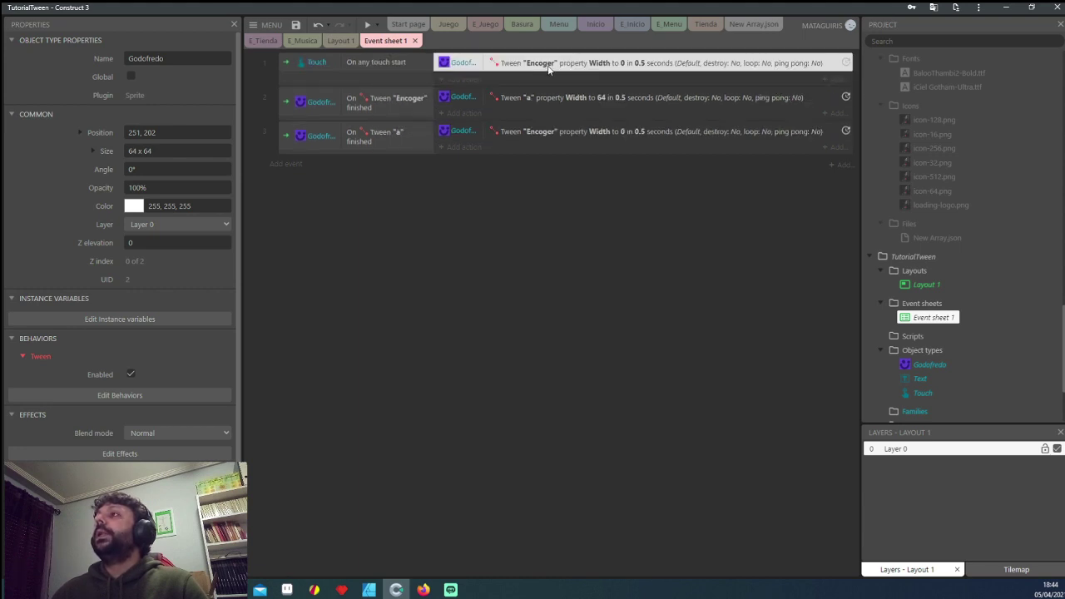
click(363, 102)
click(527, 106)
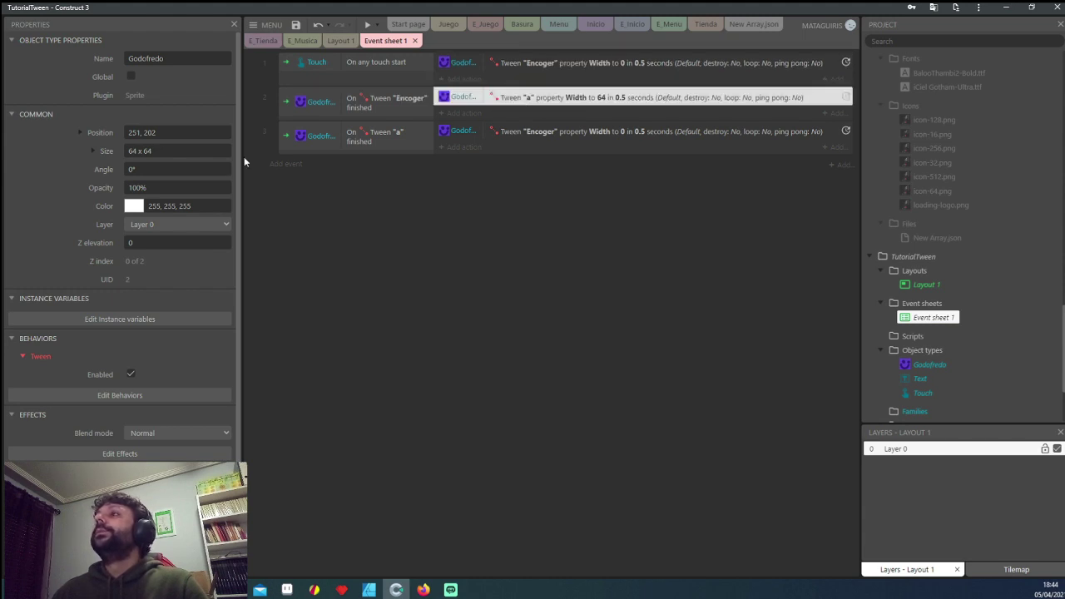
click(355, 137)
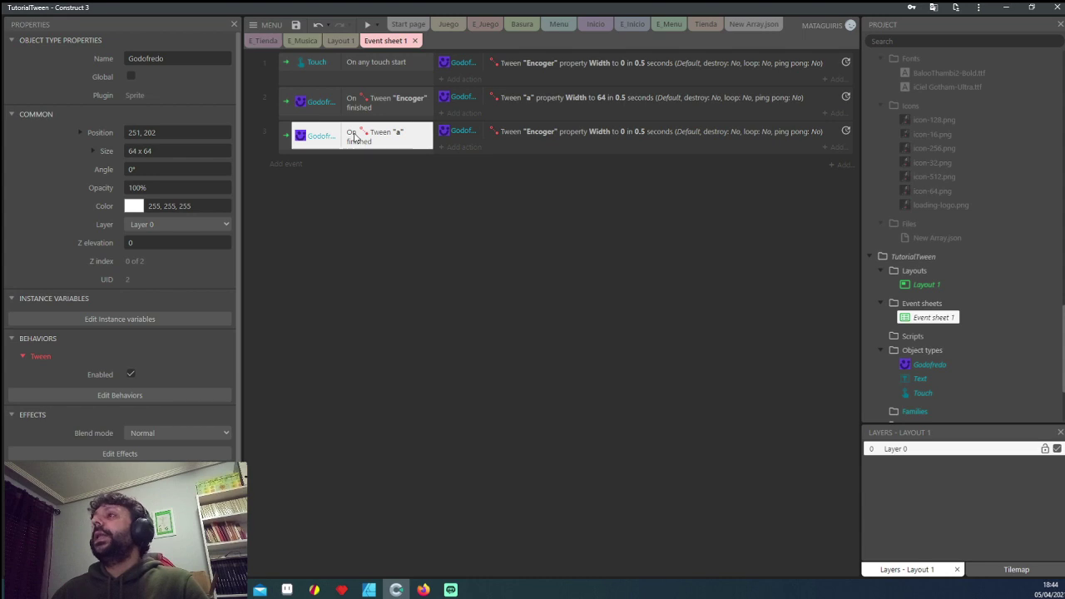
click(525, 134)
click(385, 101)
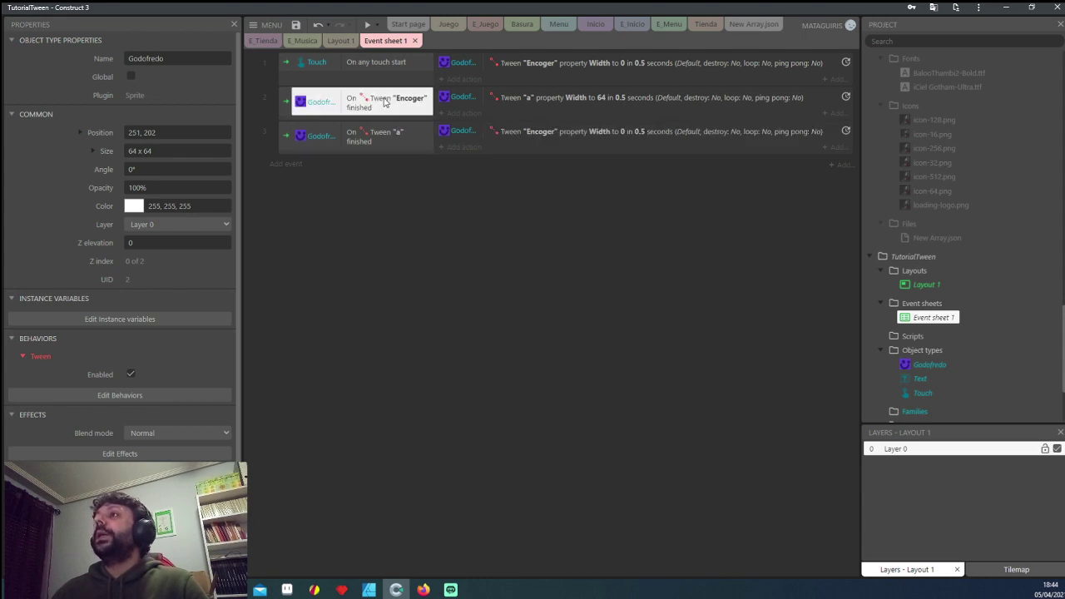
Step: Preview Layout 1's looping tween, then open Jump_Ball_Jump's Inicio layout and preview it
click(342, 40)
click(367, 25)
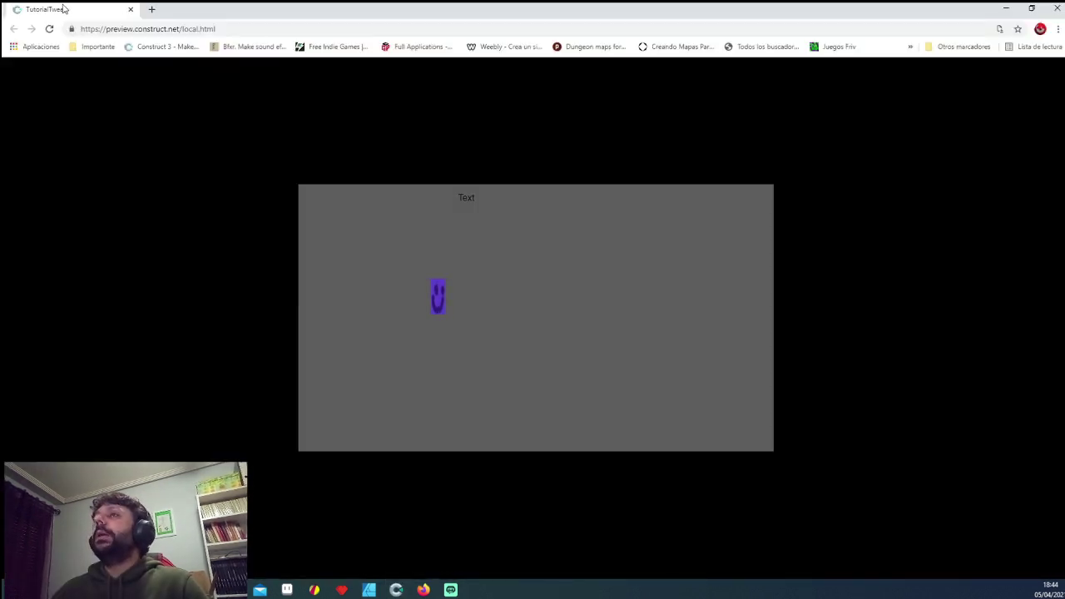
click(131, 10)
scroll(996, 175, up, 5)
scroll(996, 174, up, 5)
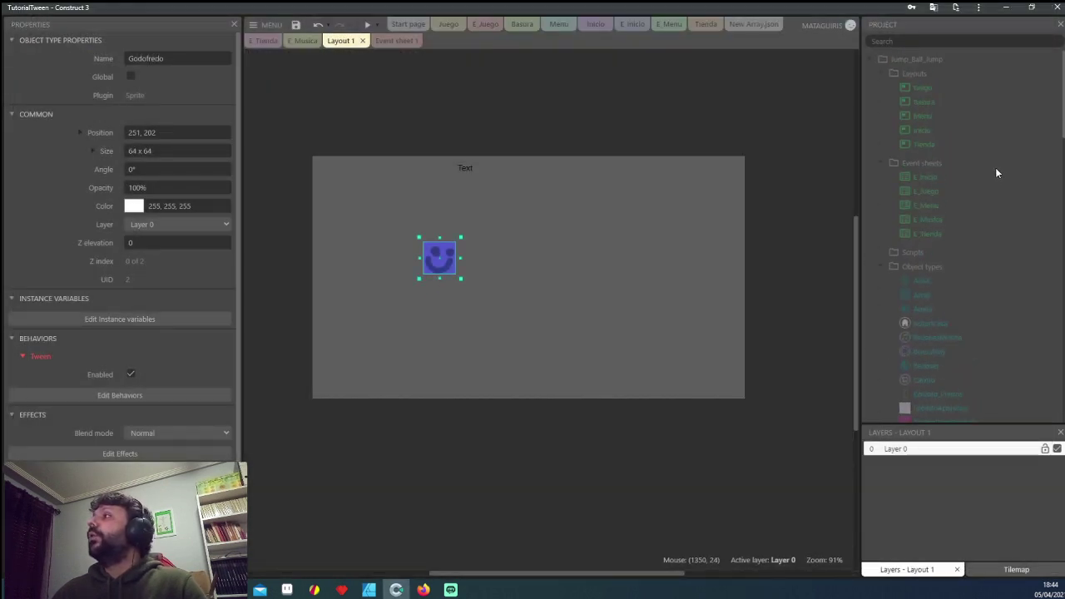
double_click(923, 131)
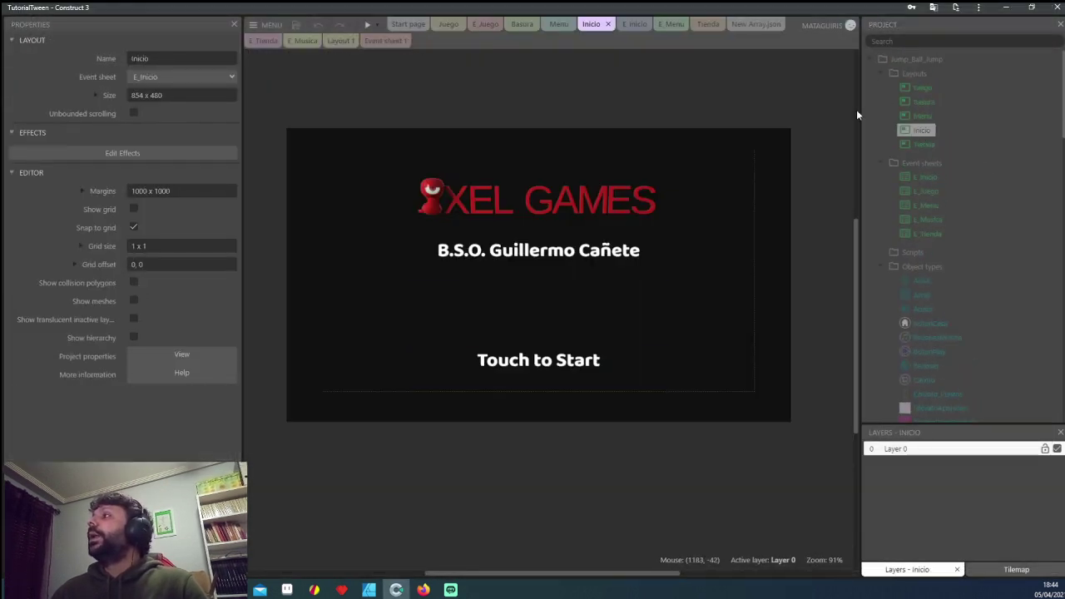
click(367, 24)
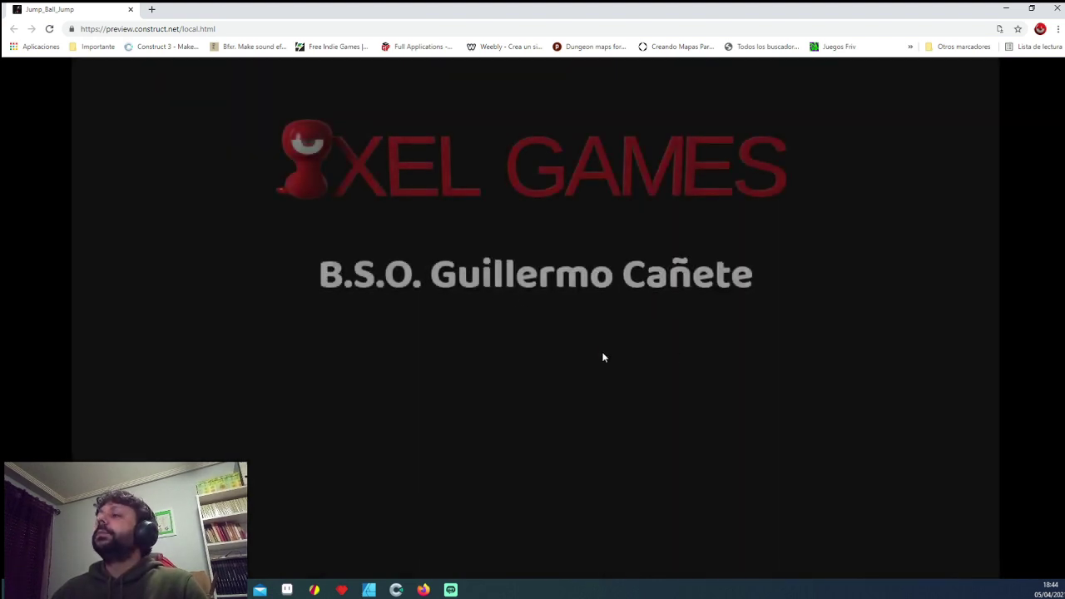
Step: Play a Jump Ball Jump round from the main menu, then return and open E_Juego
click(548, 354)
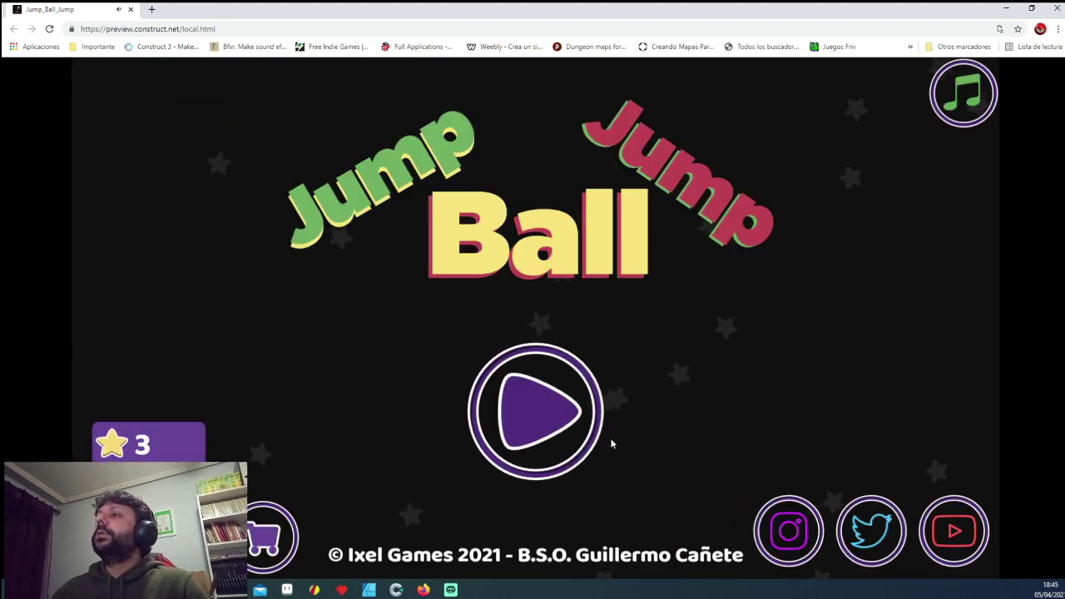
click(535, 410)
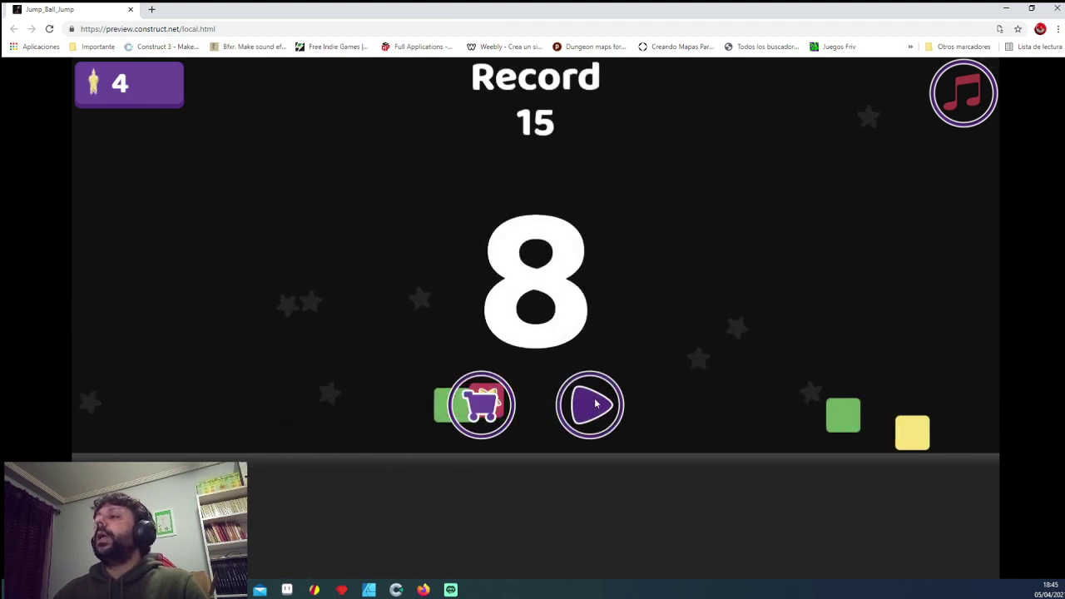
click(541, 265)
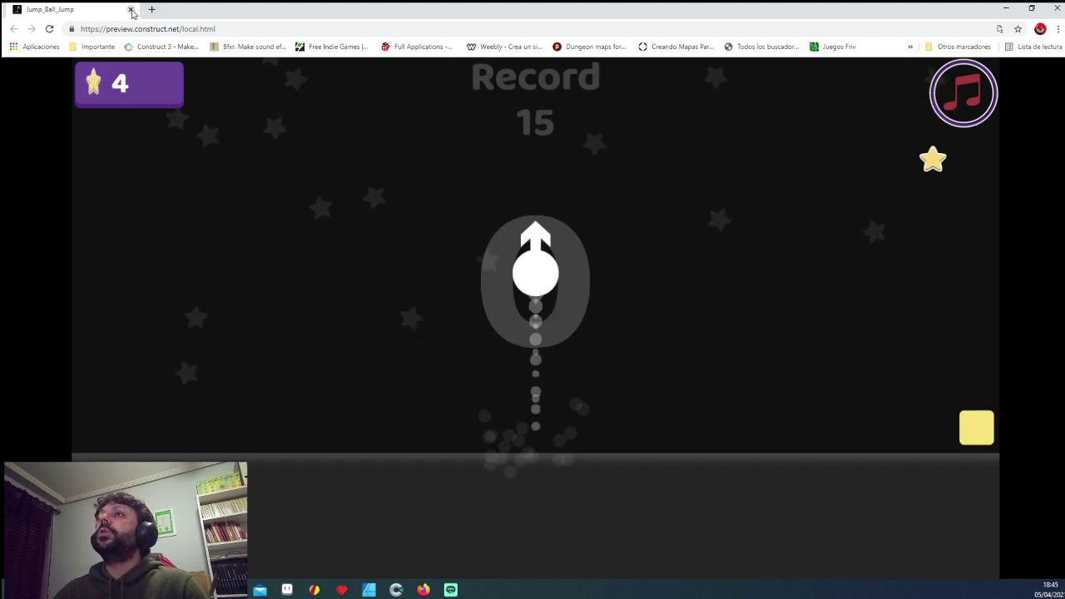
key(alt+Tab)
double_click(926, 191)
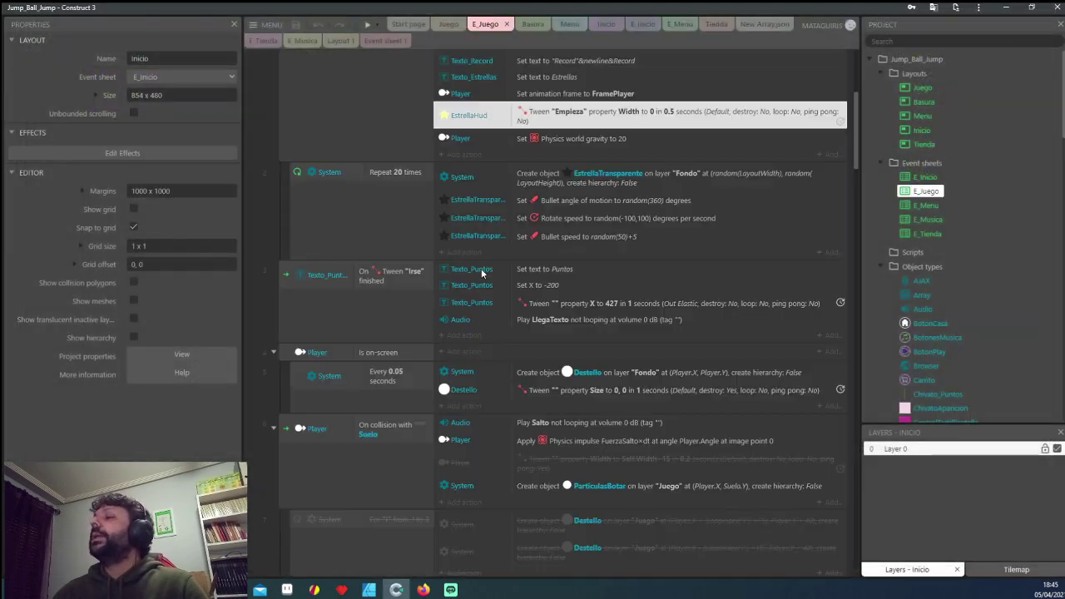
scroll(470, 249, up, 3)
scroll(467, 261, down, 2)
scroll(452, 277, down, 1)
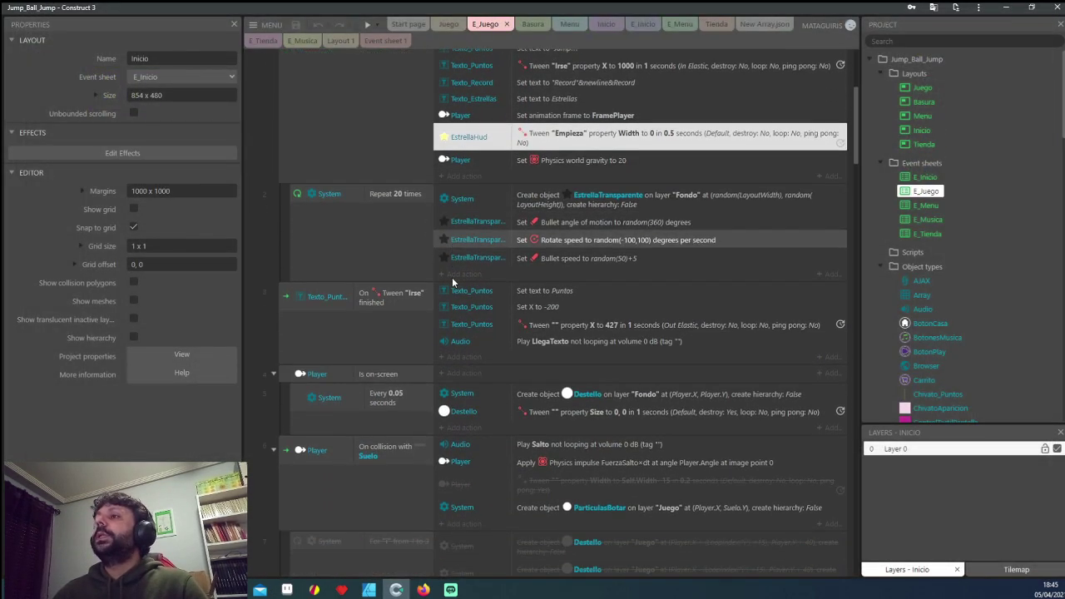
scroll(383, 235, down, 2)
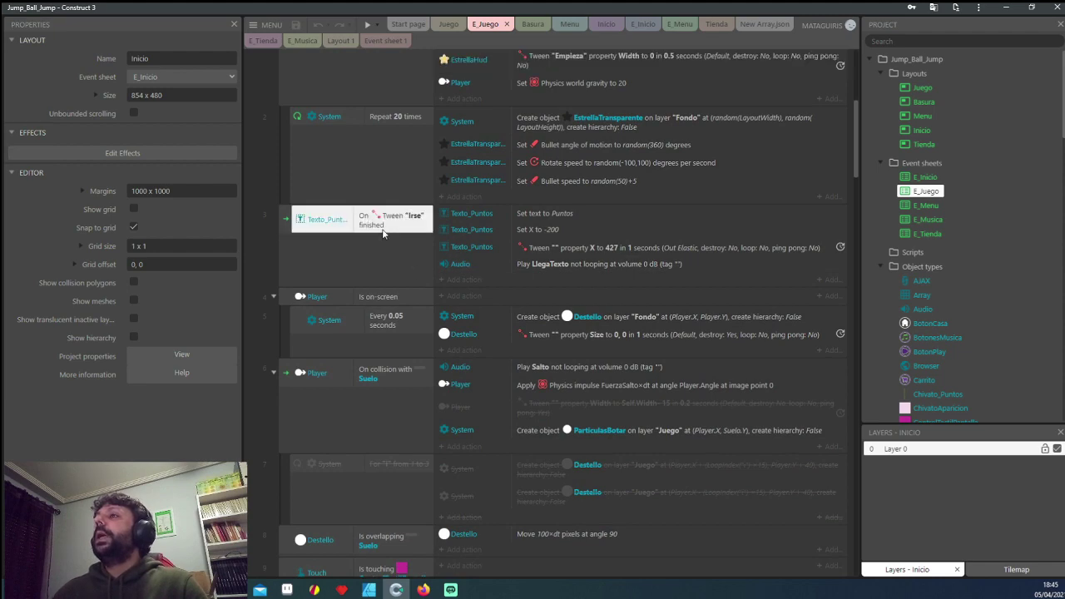
scroll(601, 283, up, 3)
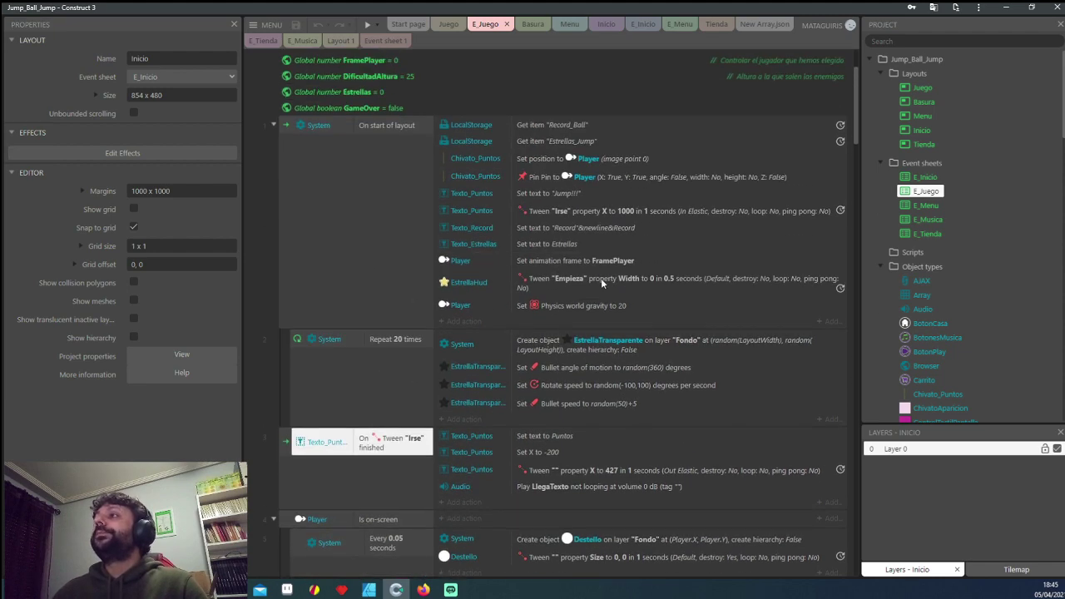
click(477, 215)
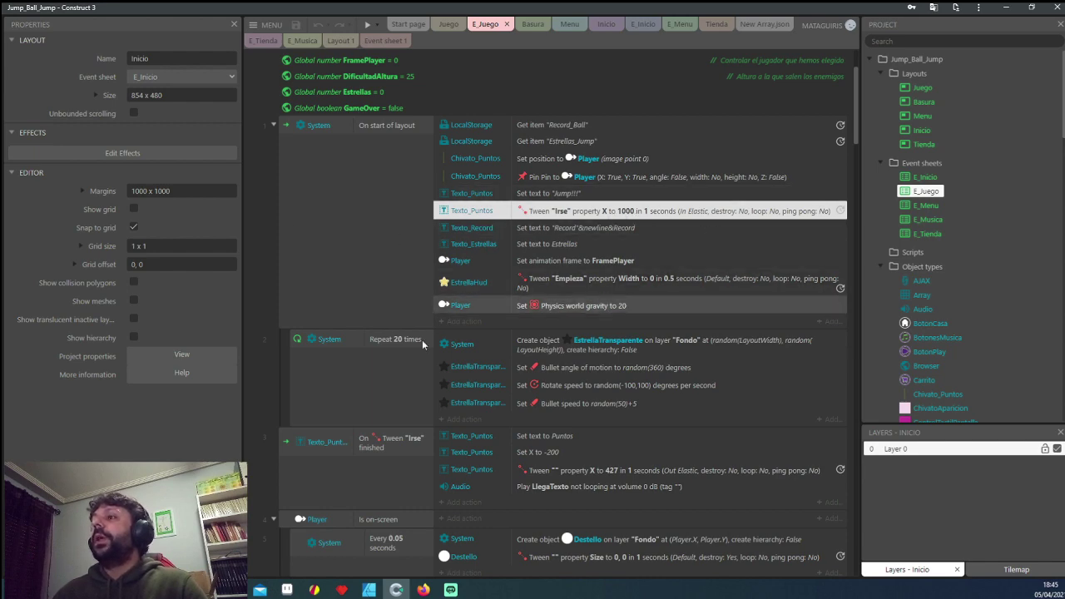
click(408, 443)
scroll(415, 436, down, 2)
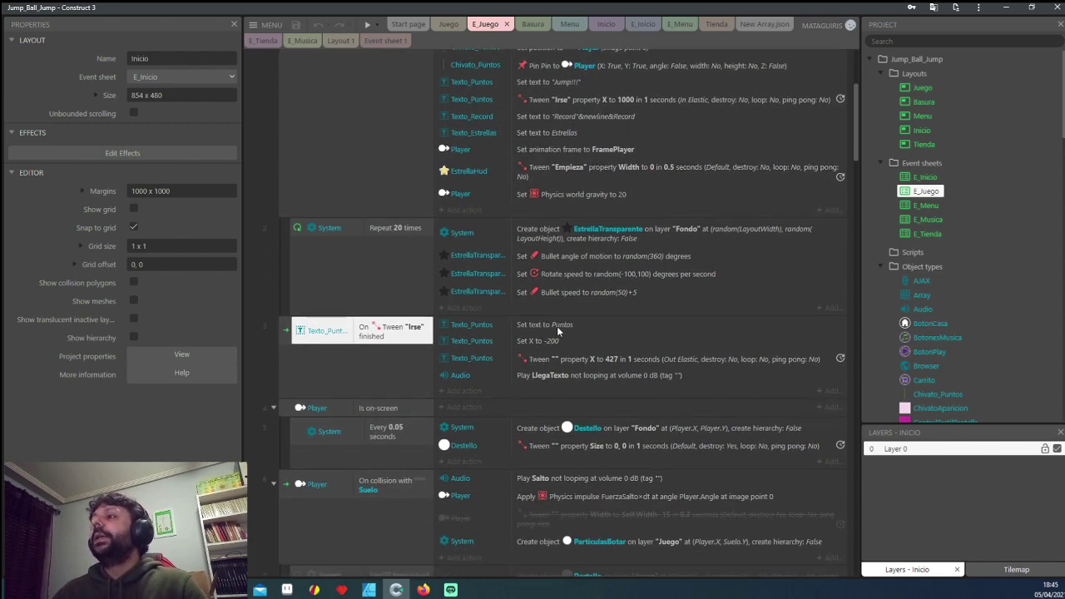
click(545, 328)
click(539, 341)
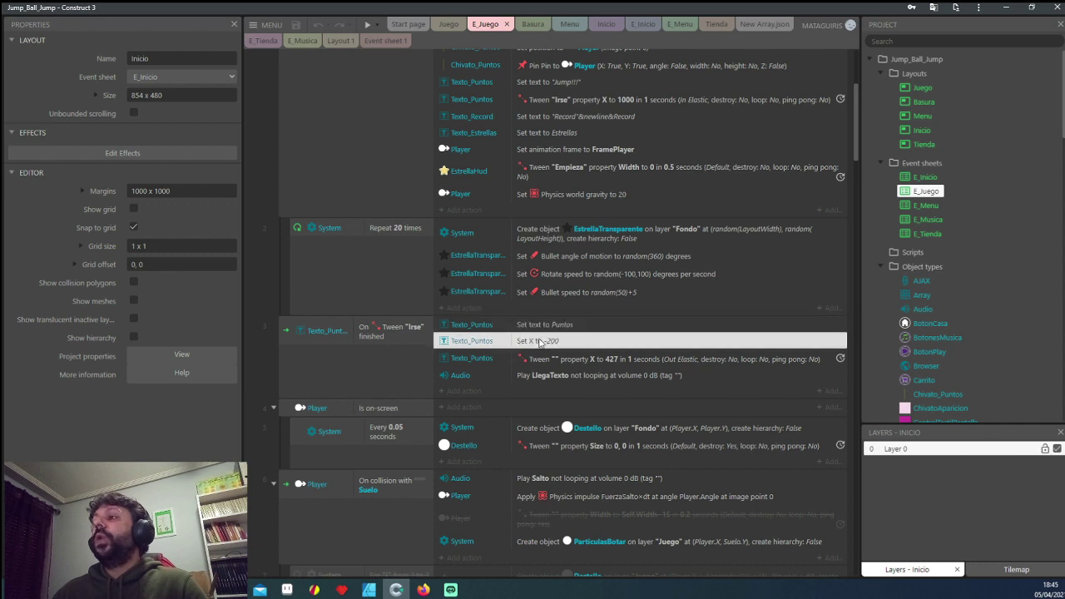
click(543, 360)
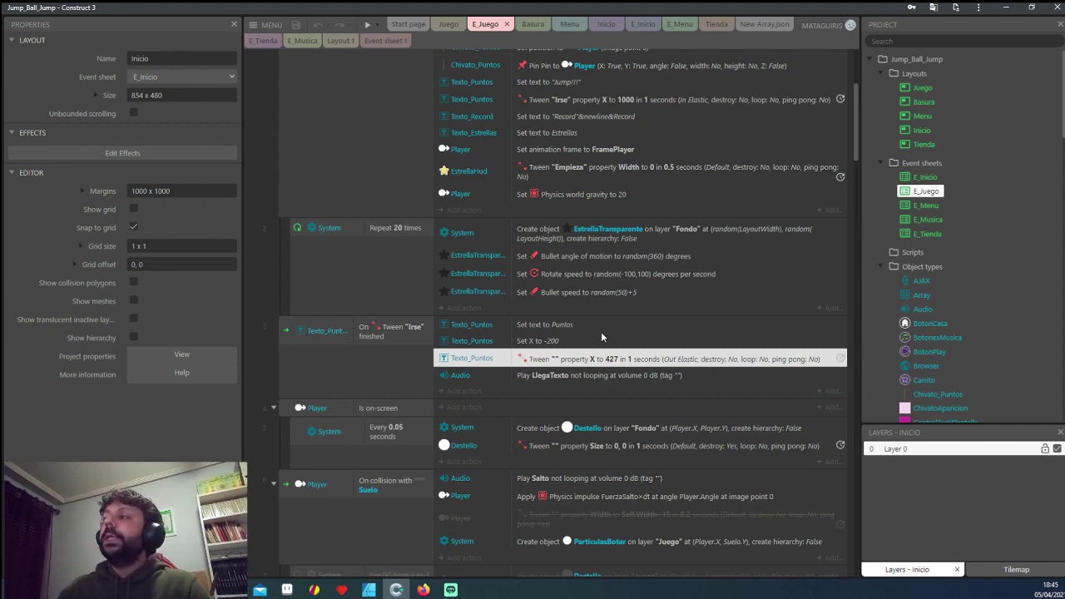
scroll(624, 352, down, 3)
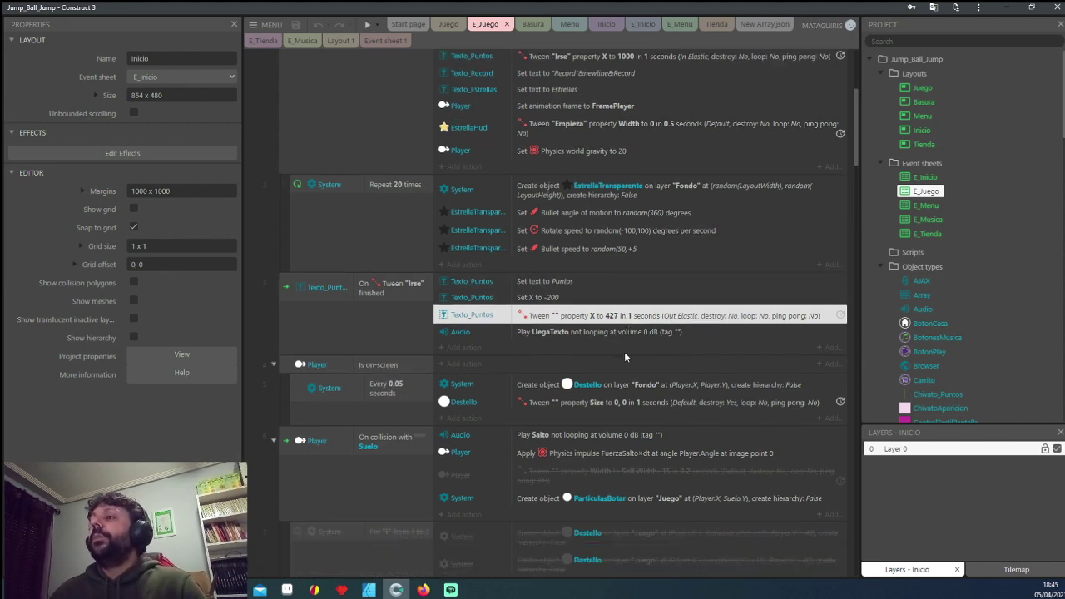
scroll(627, 347, down, 5)
scroll(627, 350, down, 5)
scroll(627, 351, down, 5)
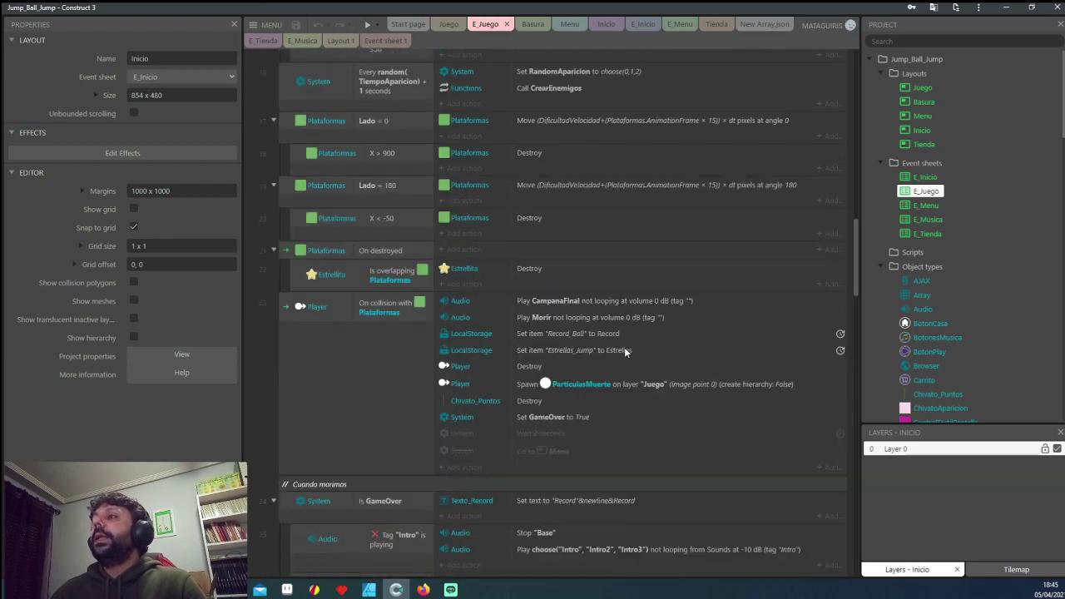
scroll(624, 347, down, 5)
scroll(586, 349, down, 5)
scroll(527, 352, down, 5)
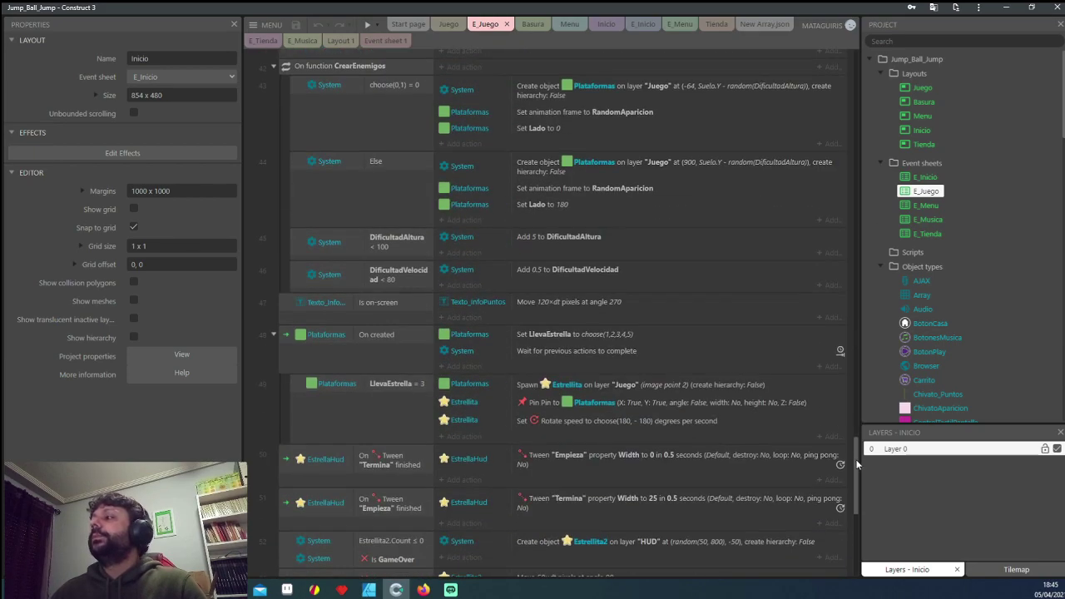
drag(861, 471, 867, 539)
scroll(485, 358, up, 3)
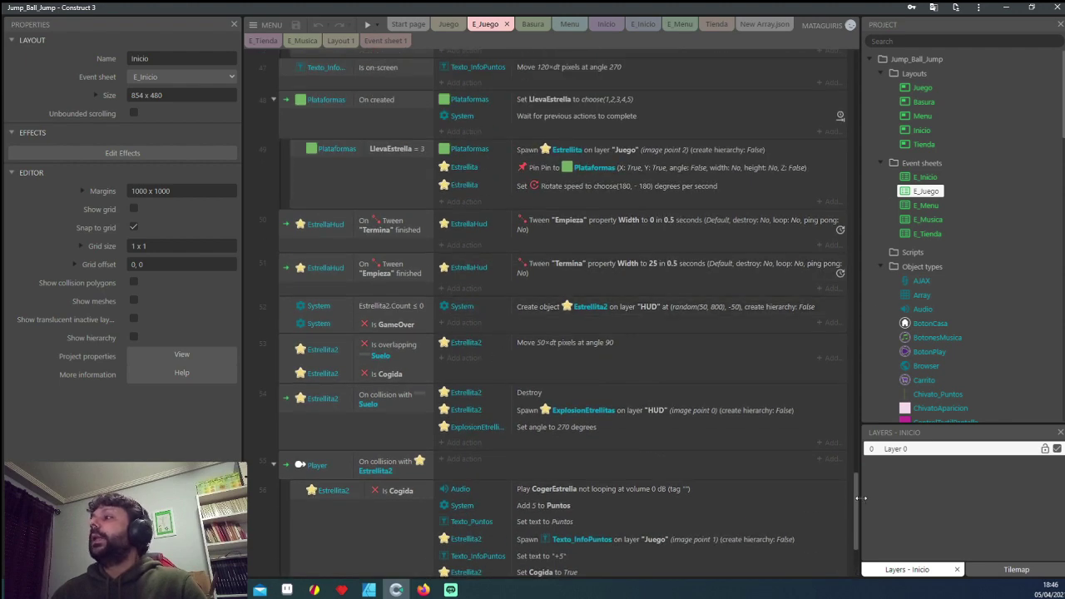
drag(857, 498, 858, 78)
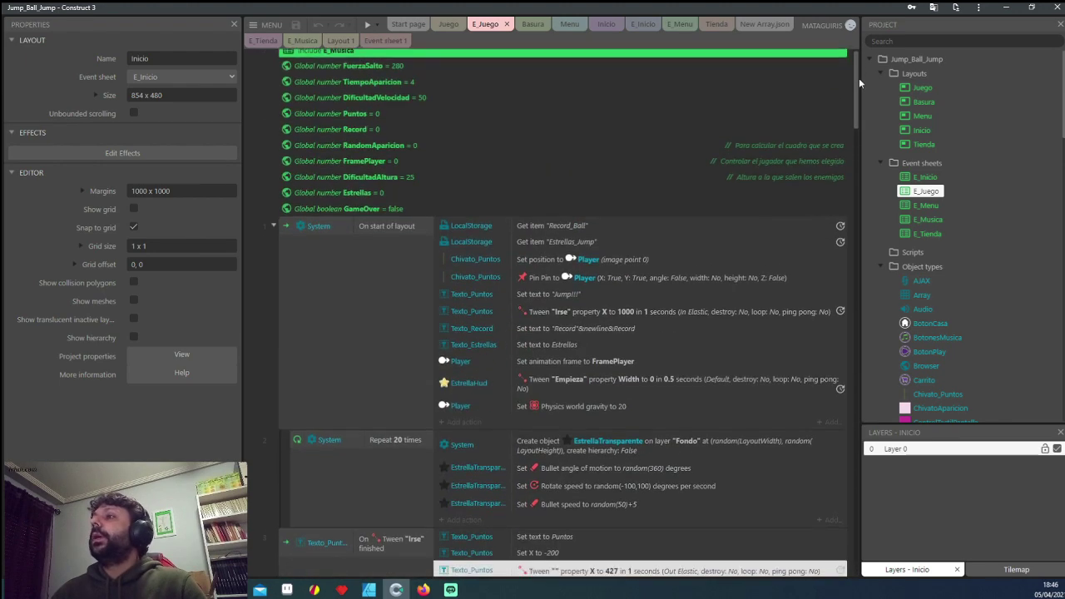
scroll(666, 142, down, 2)
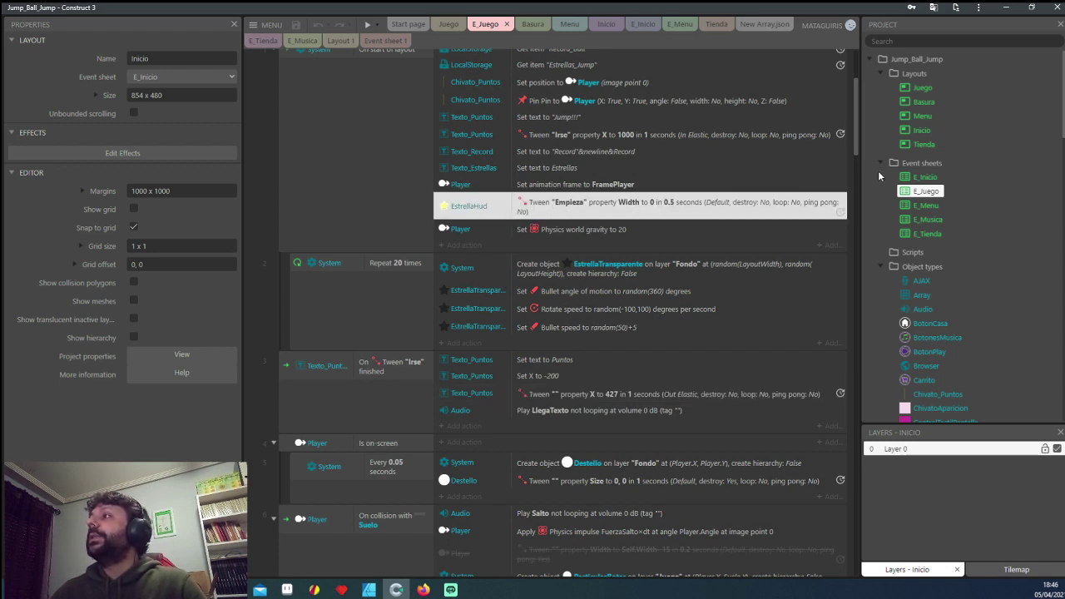
drag(857, 138, 727, 525)
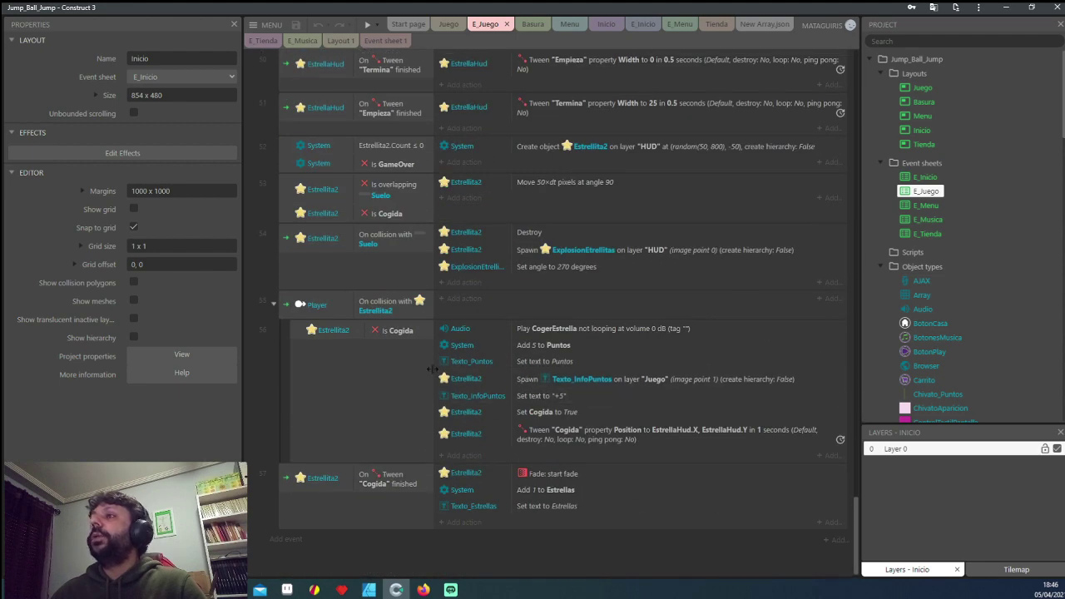
scroll(424, 327, up, 2)
scroll(423, 307, up, 1)
click(389, 223)
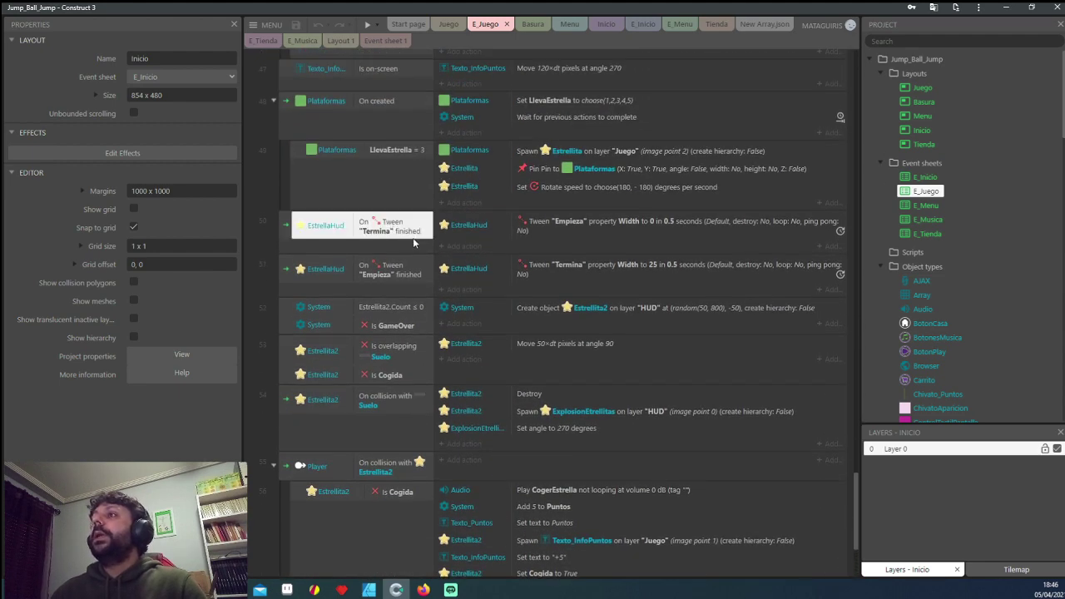
click(392, 268)
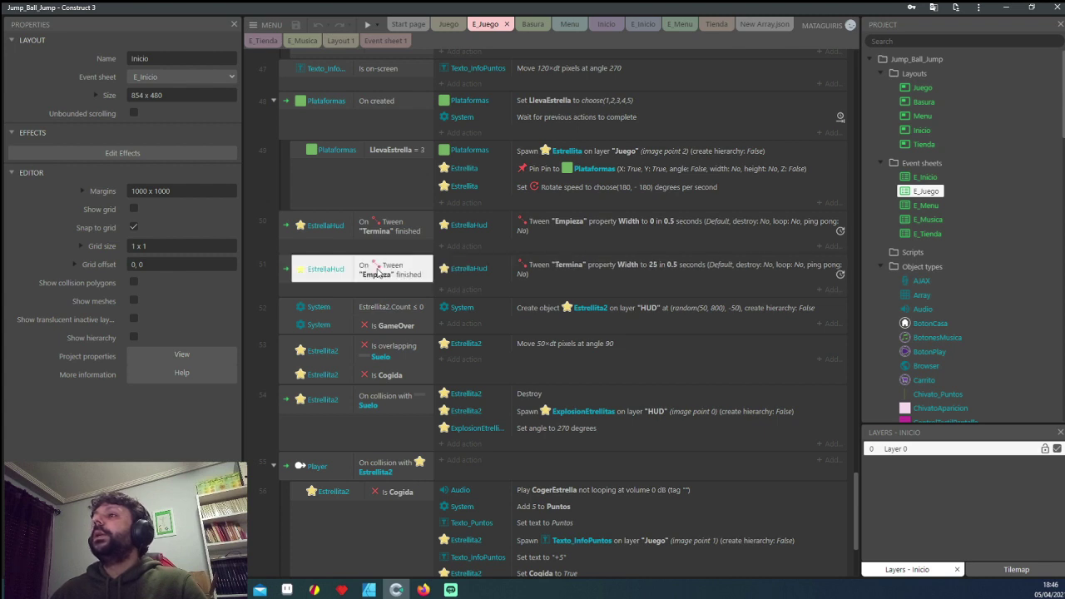
click(551, 275)
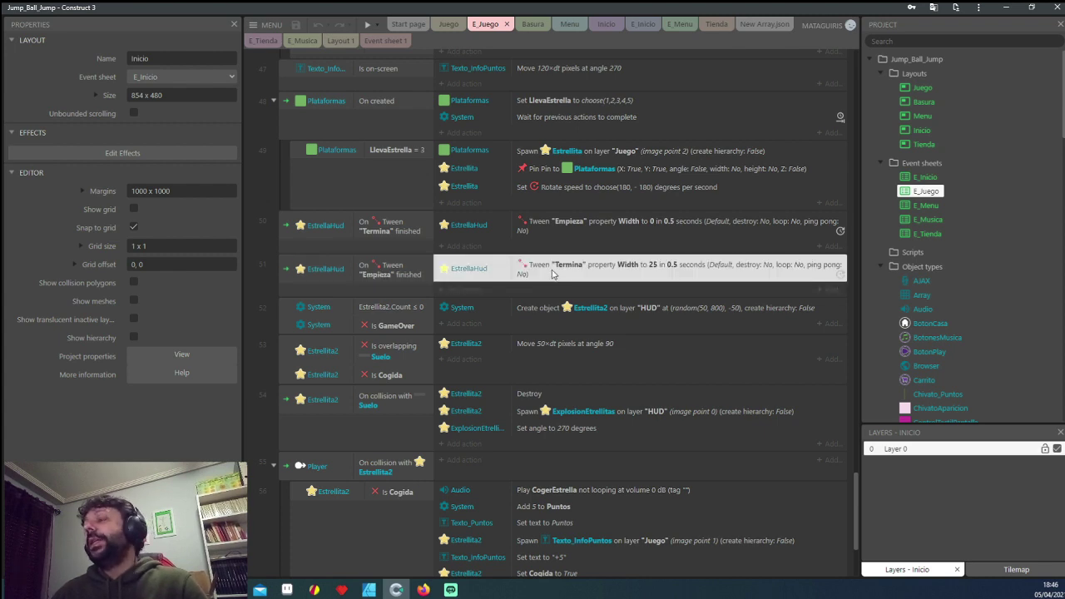
click(406, 232)
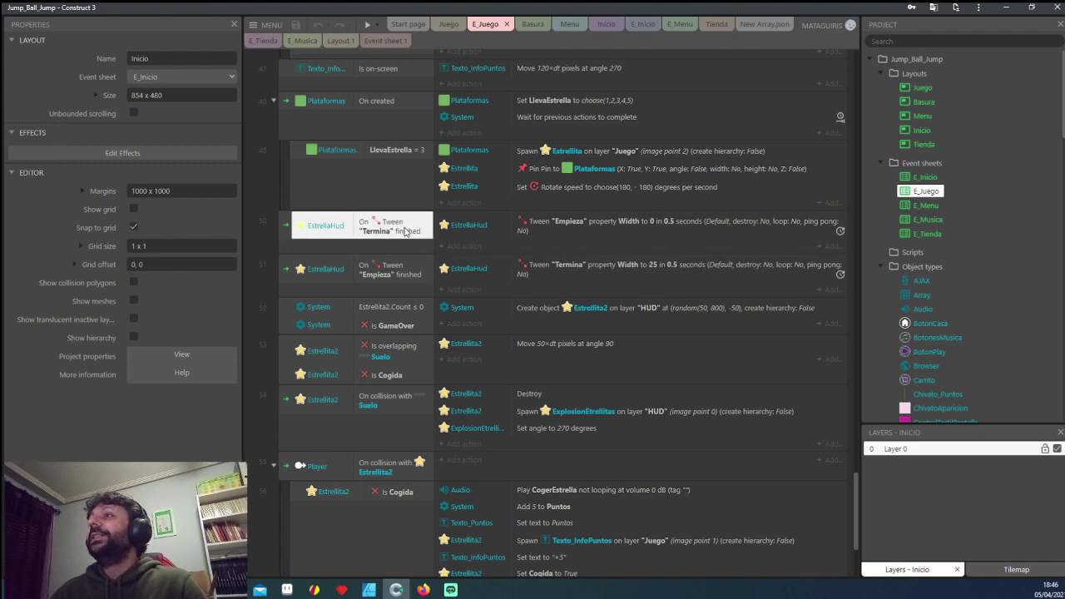
click(541, 227)
click(559, 268)
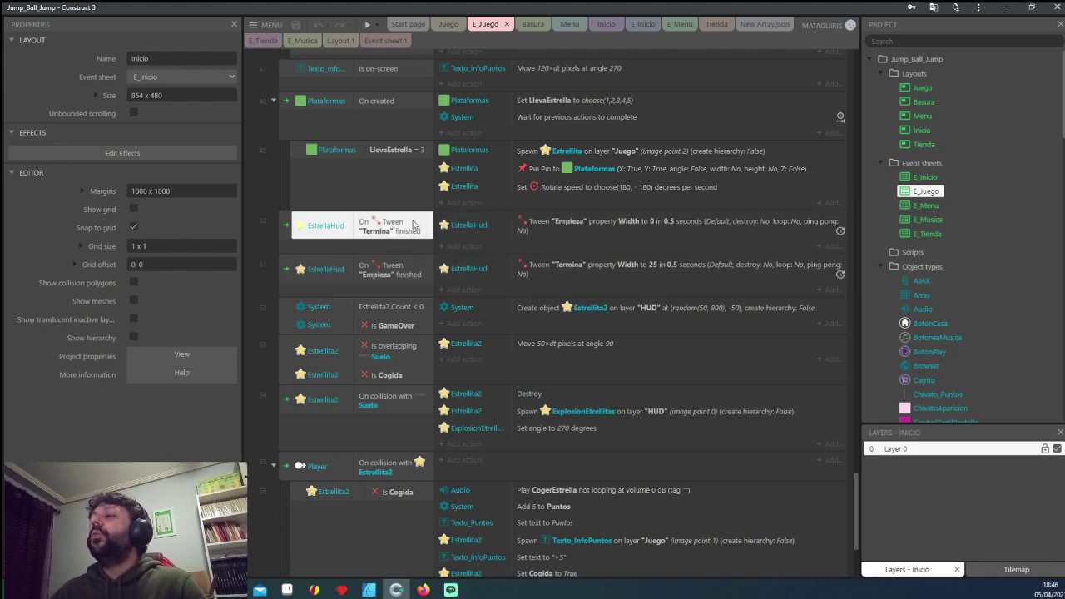
scroll(578, 289, up, 1)
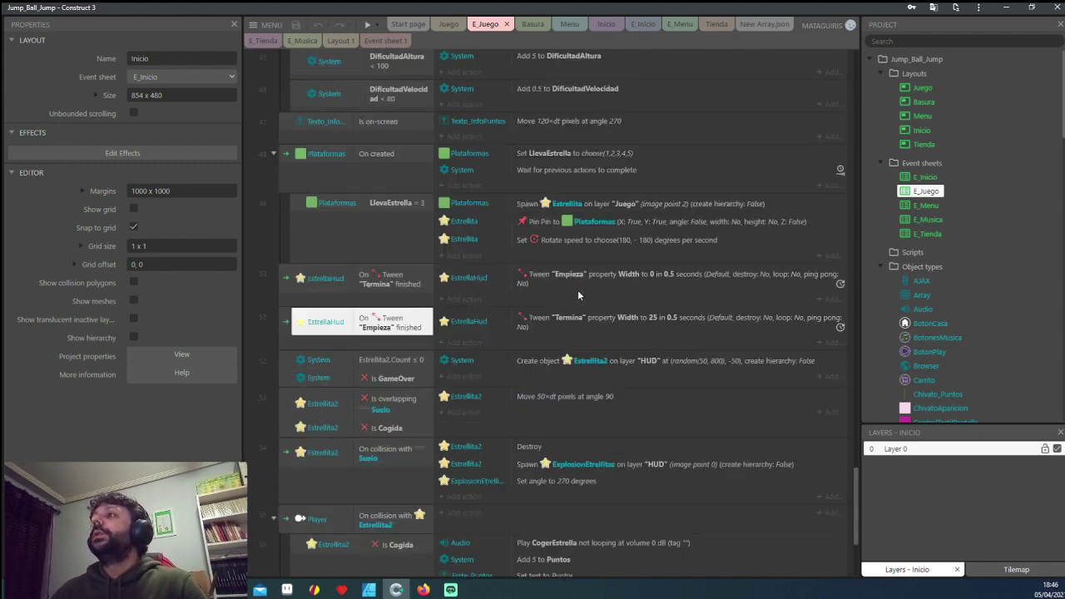
scroll(607, 302, up, 2)
scroll(591, 375, down, 1)
scroll(581, 427, down, 3)
scroll(580, 427, down, 2)
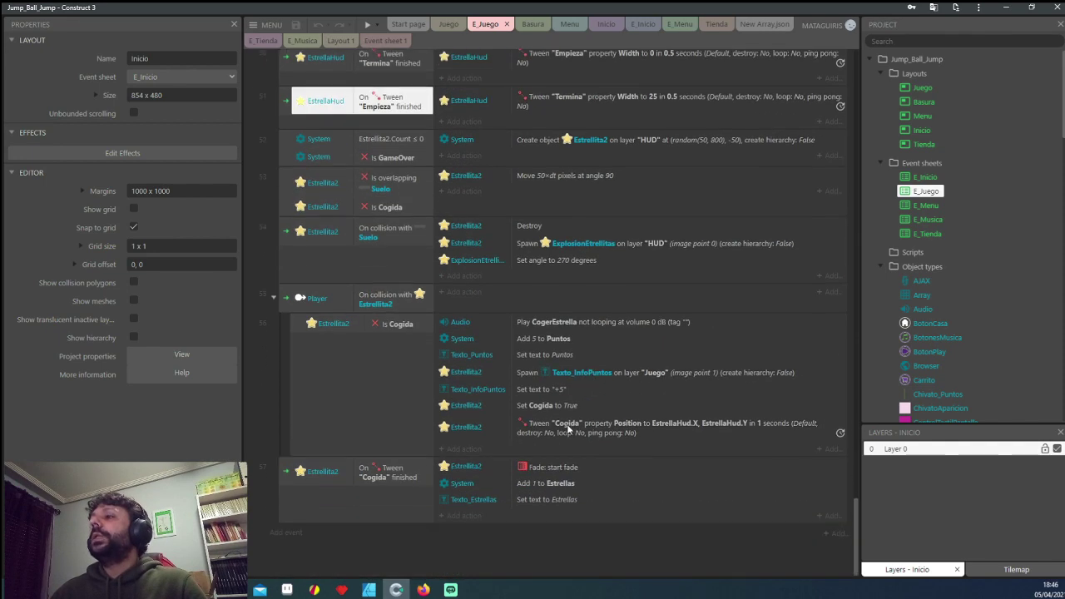
click(550, 435)
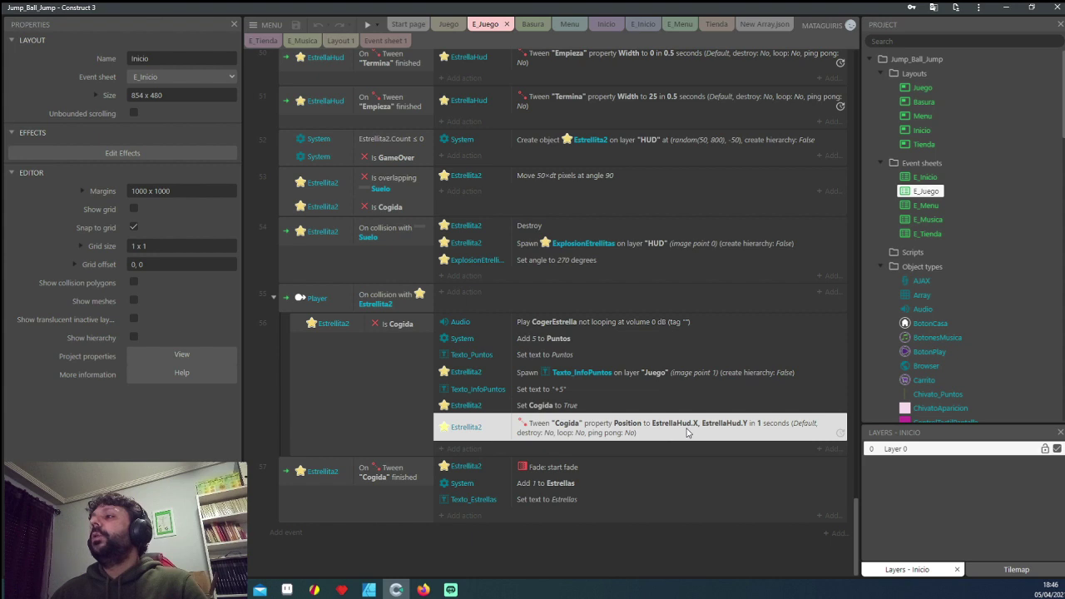
Step: Check EstrellaHud in the Juego layout, then set the Cogida Position tween time to 0.2 seconds
double_click(922, 87)
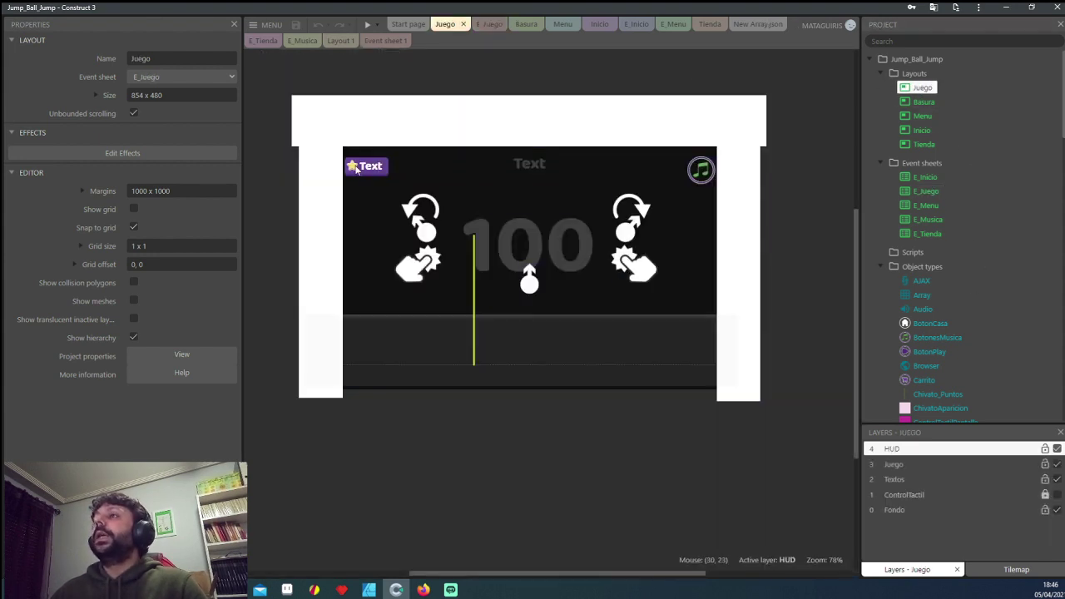
click(354, 167)
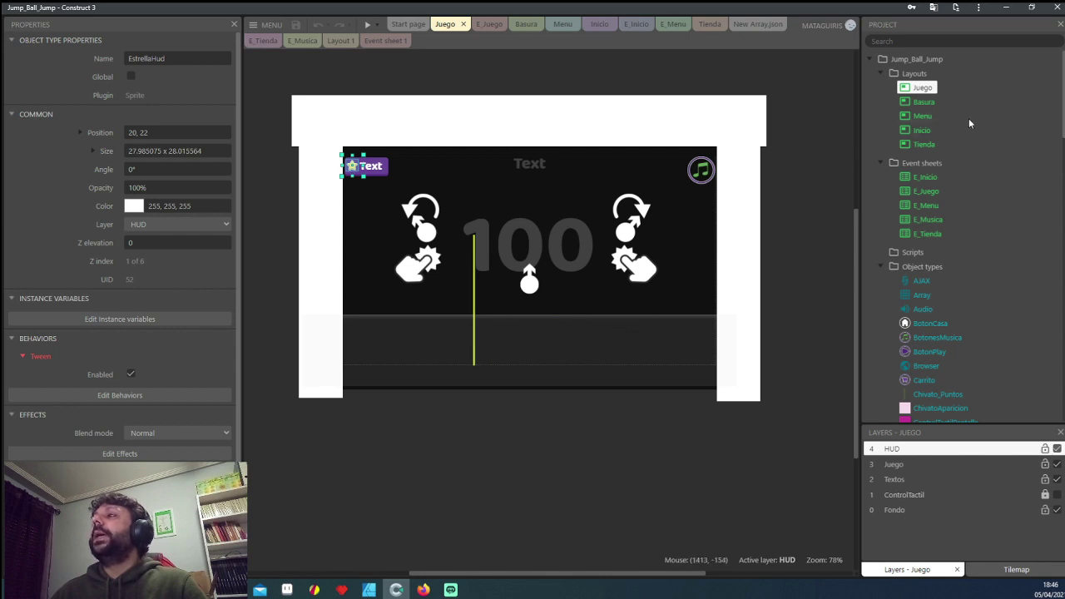
double_click(926, 191)
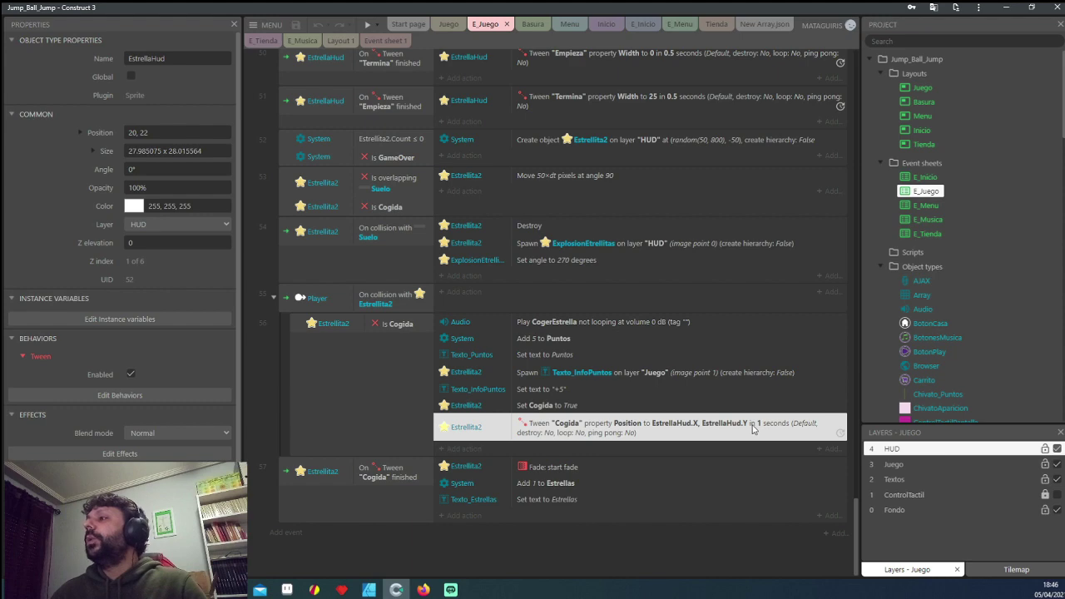
double_click(753, 429)
text(0.2)
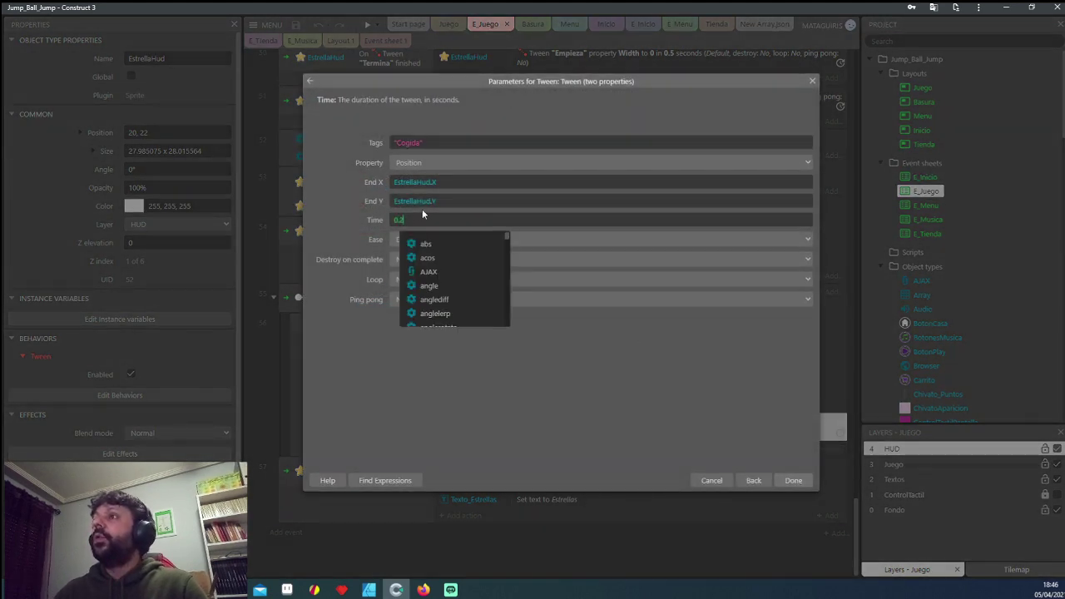
key(Return)
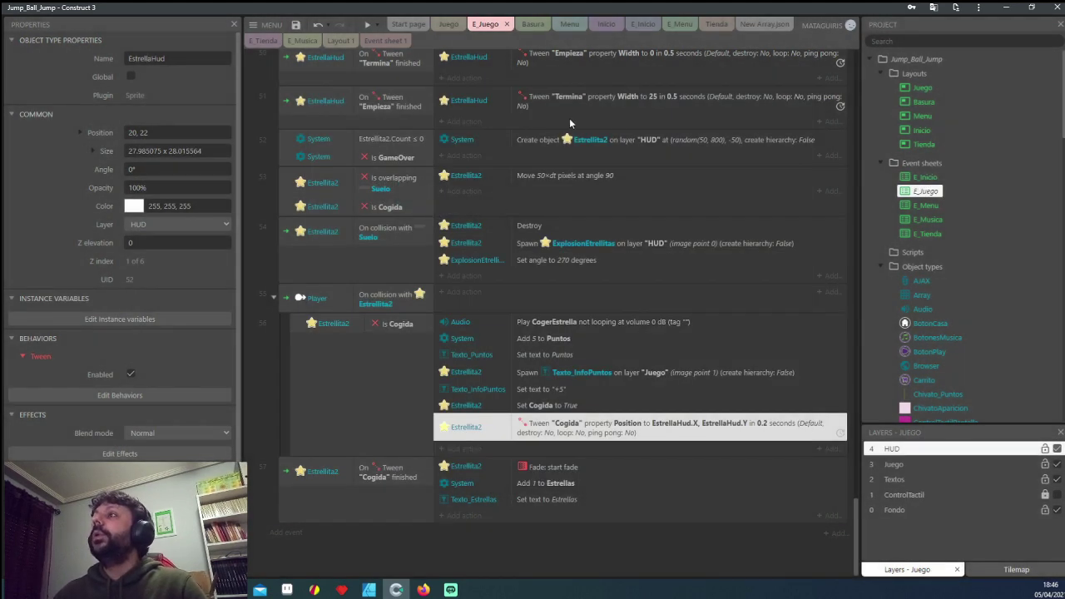
Step: Preview from the Inicio layout, start a game, and jump to collect a star reaching 5
double_click(929, 130)
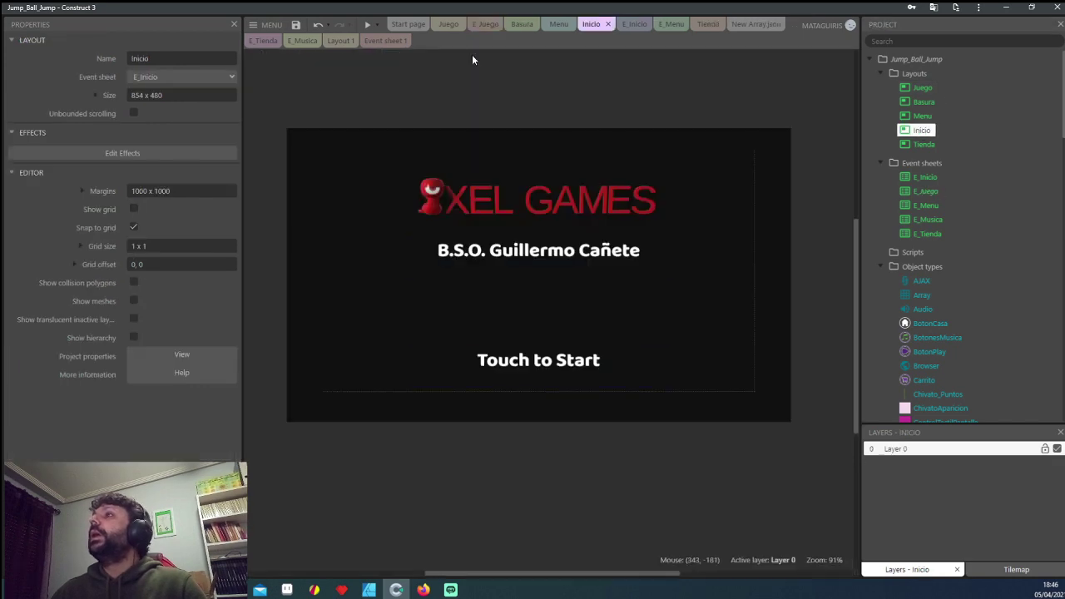
click(367, 24)
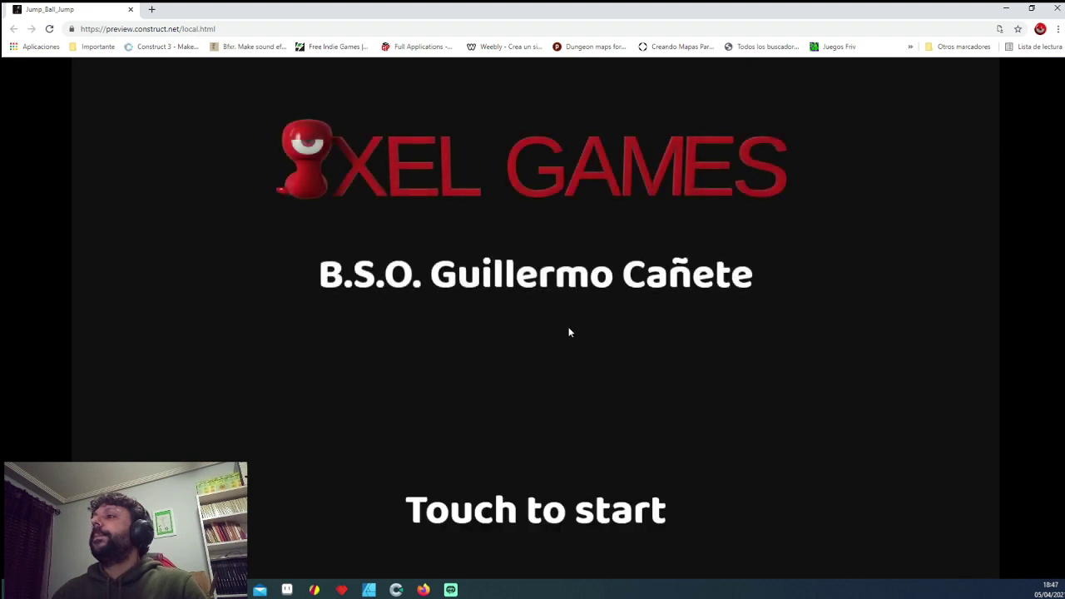
click(571, 331)
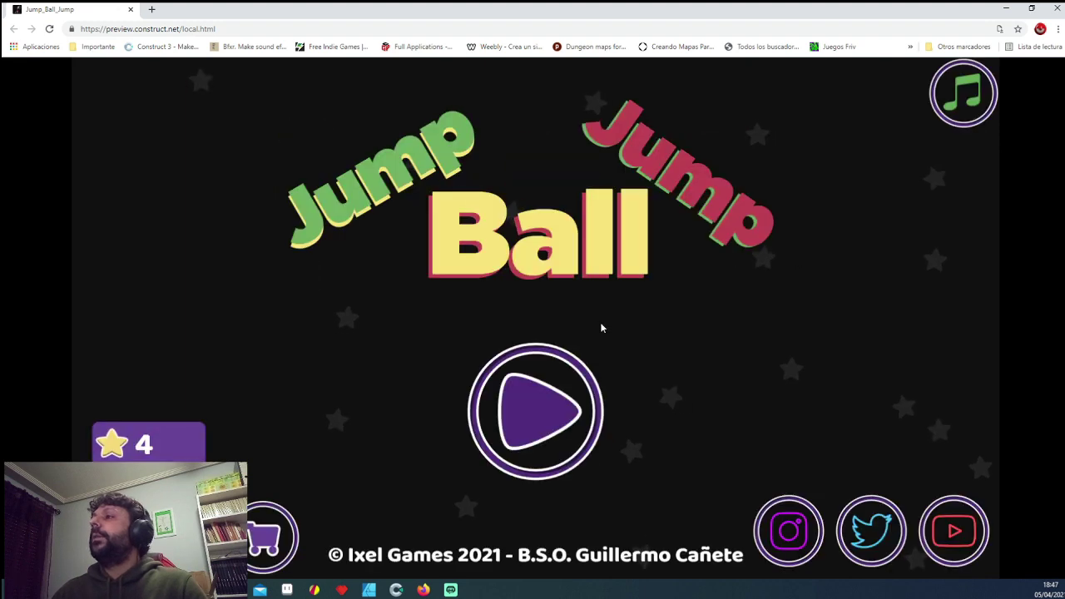
click(537, 406)
click(397, 203)
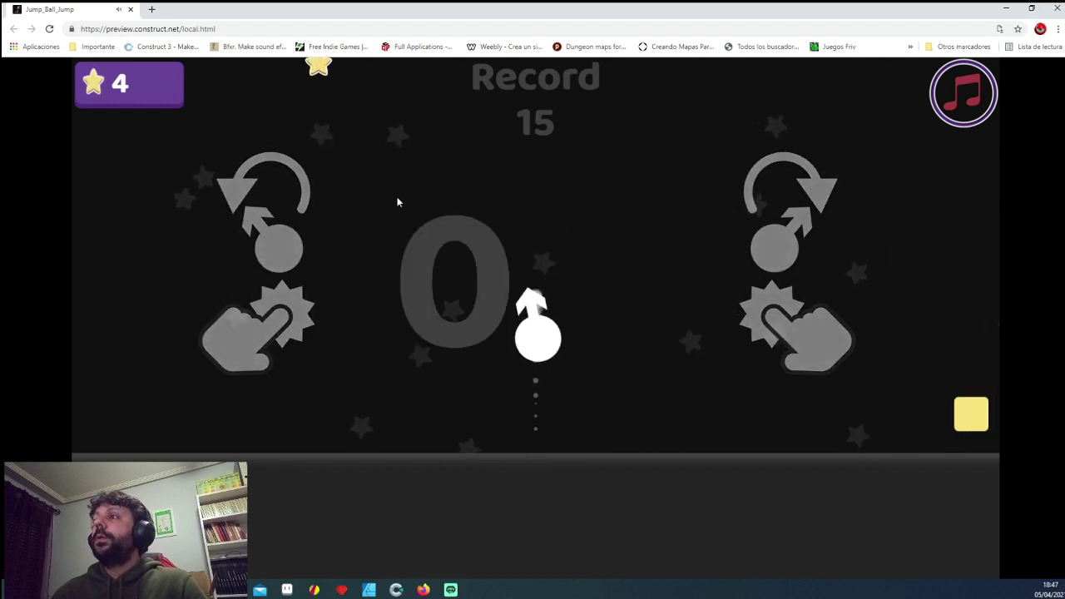
click(397, 202)
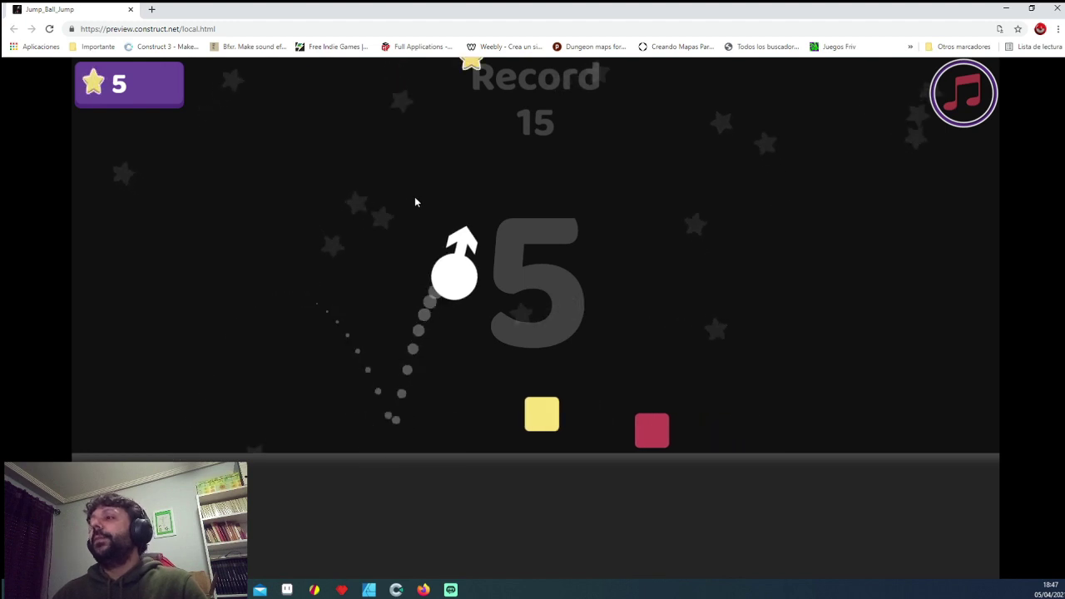
Step: Back in the editor, change the Cogida Position tween duration on E_Juego to 1 second
key(alt+Tab)
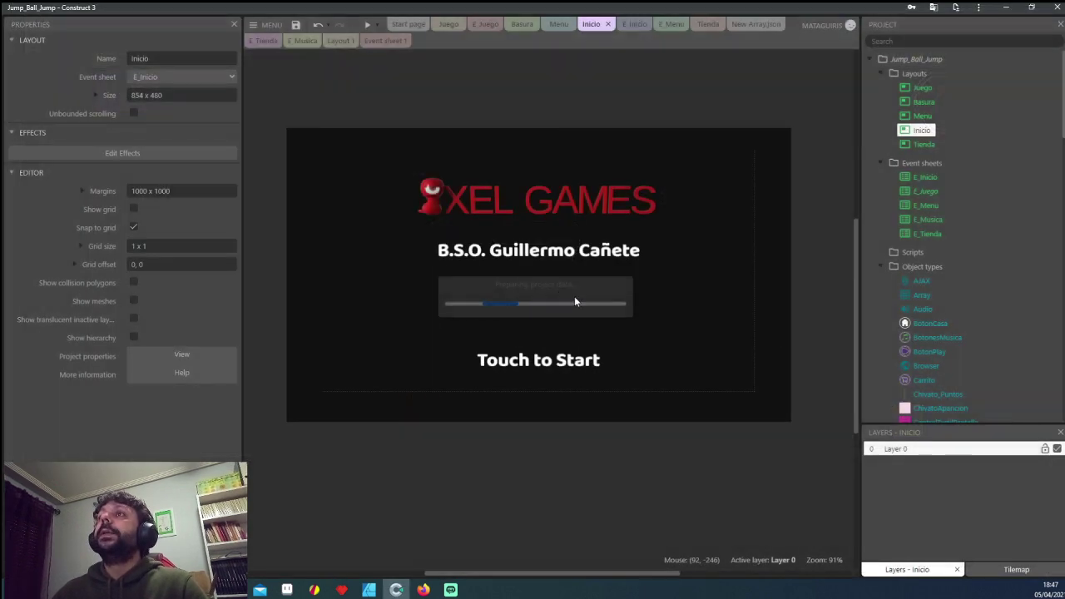
double_click(926, 192)
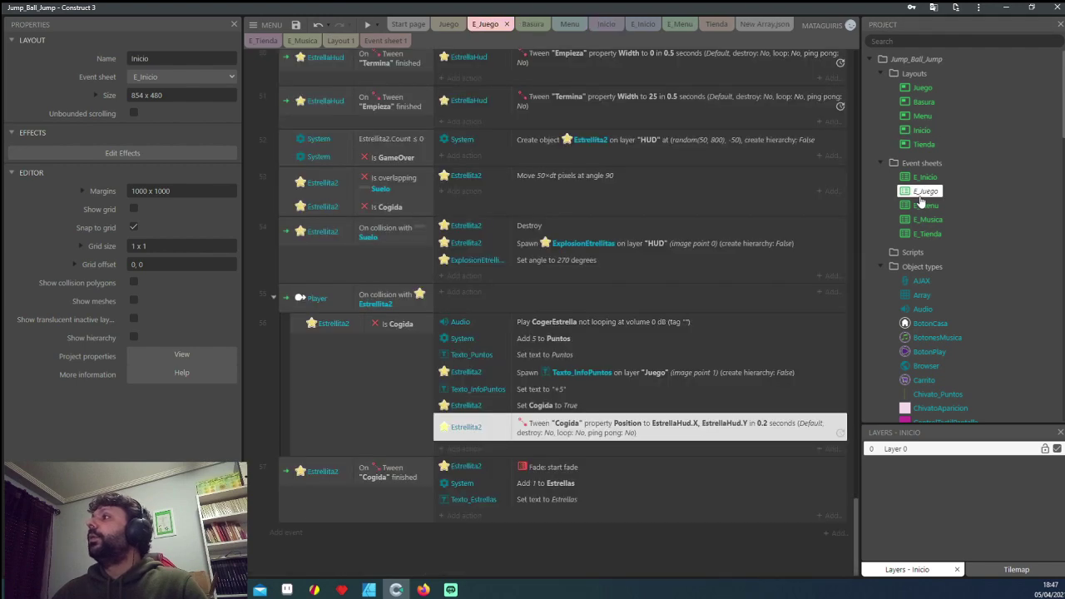
double_click(554, 441)
double_click(408, 219)
text(1)
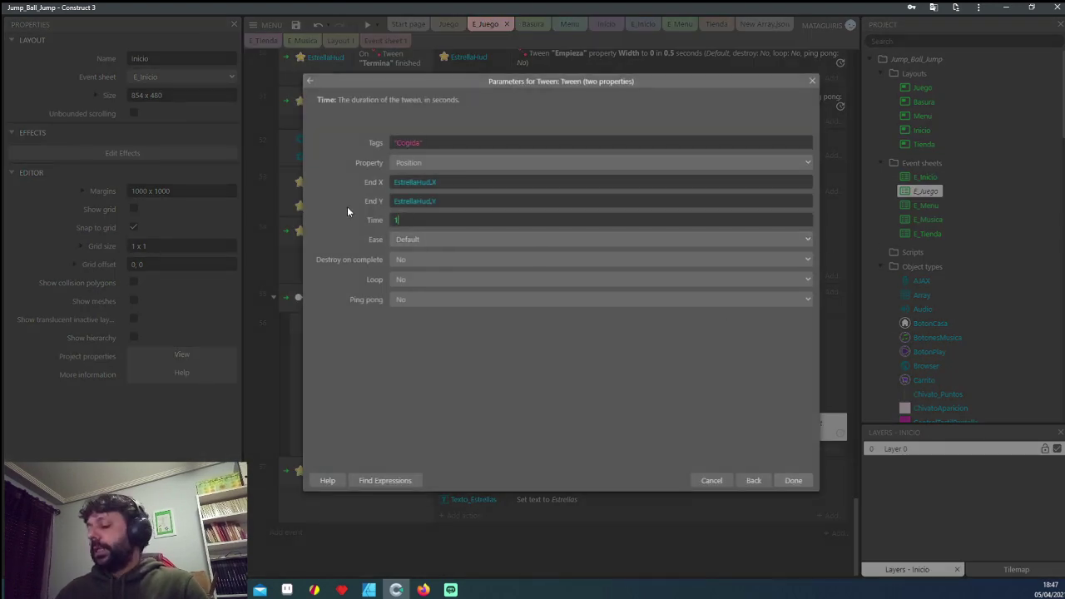
key(Return)
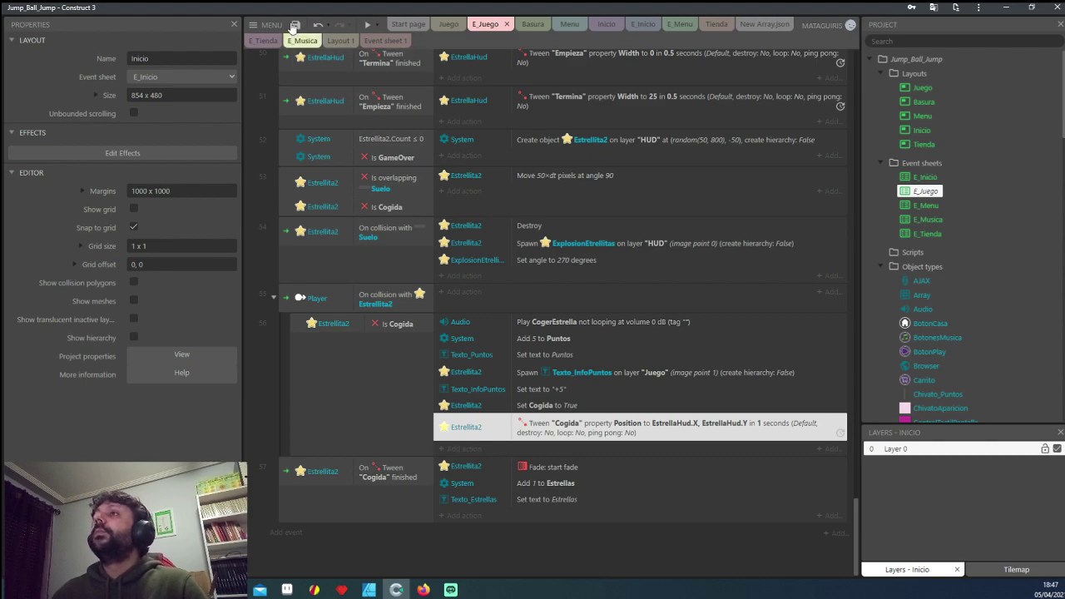
Step: Save the project with the updated tween timing
click(295, 26)
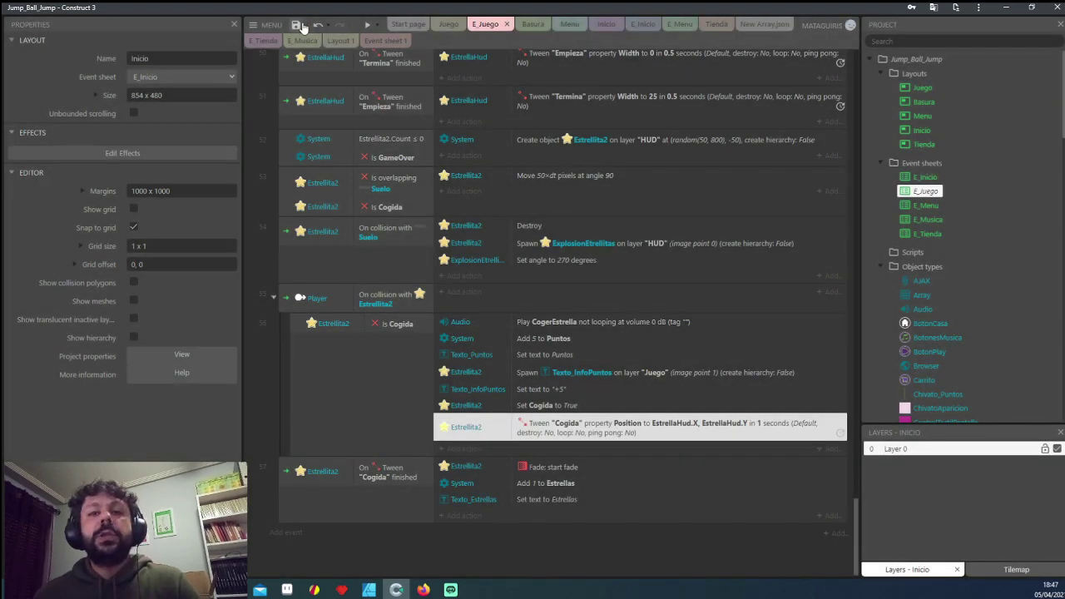
scroll(767, 414, up, 5)
scroll(642, 349, up, 5)
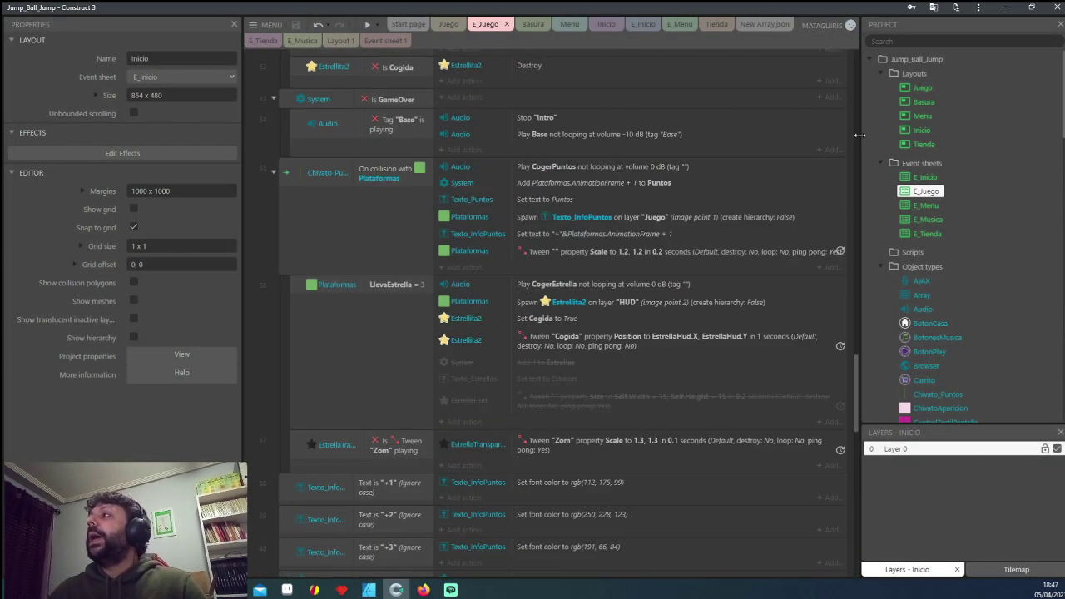
scroll(633, 316, up, 5)
scroll(620, 274, up, 5)
scroll(612, 250, up, 5)
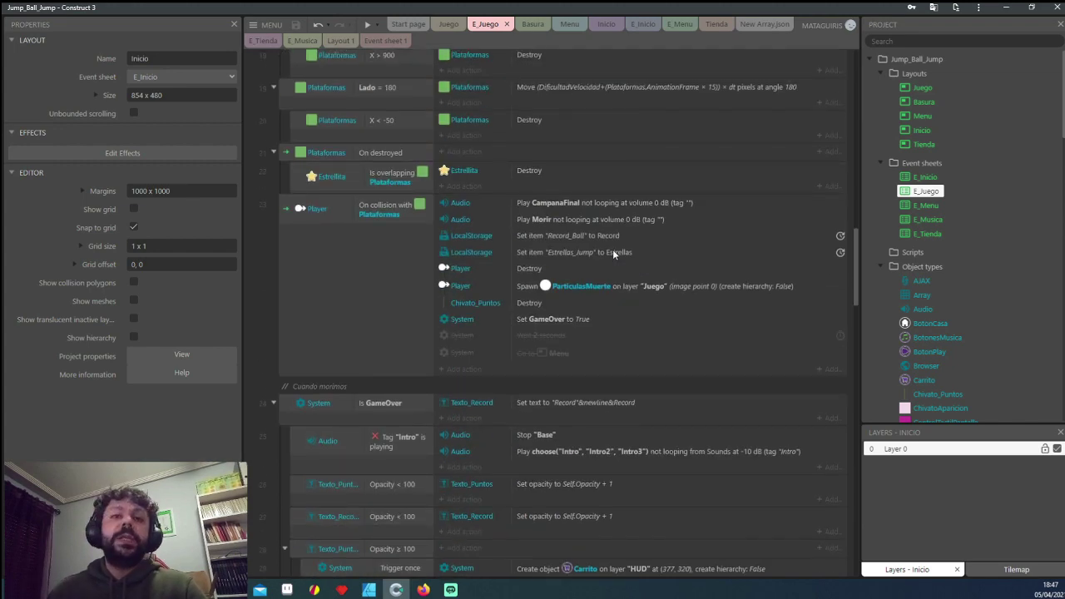